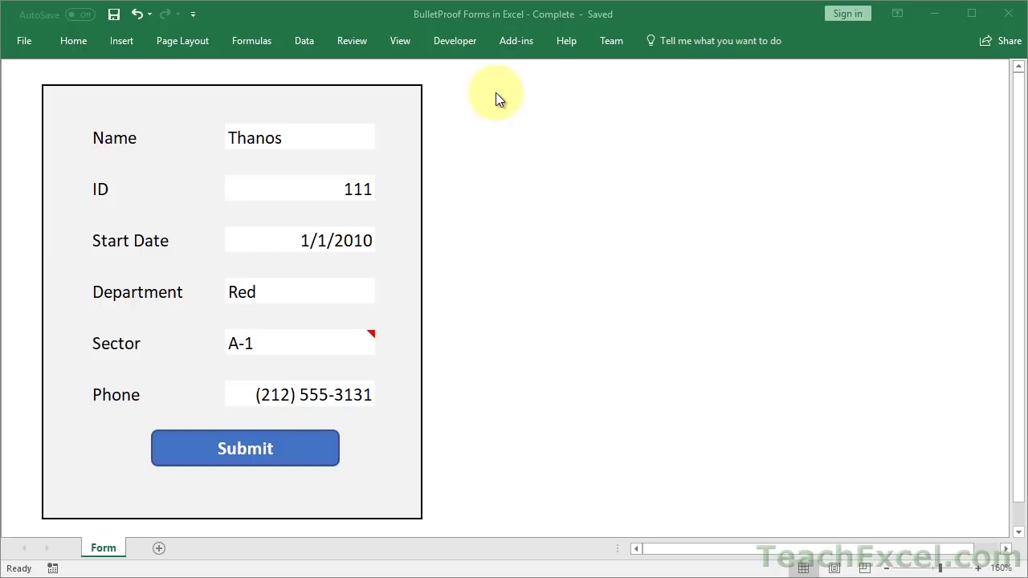
- Select the finished form's Name, ID and Start Date fields in turn
left_click(482, 120)
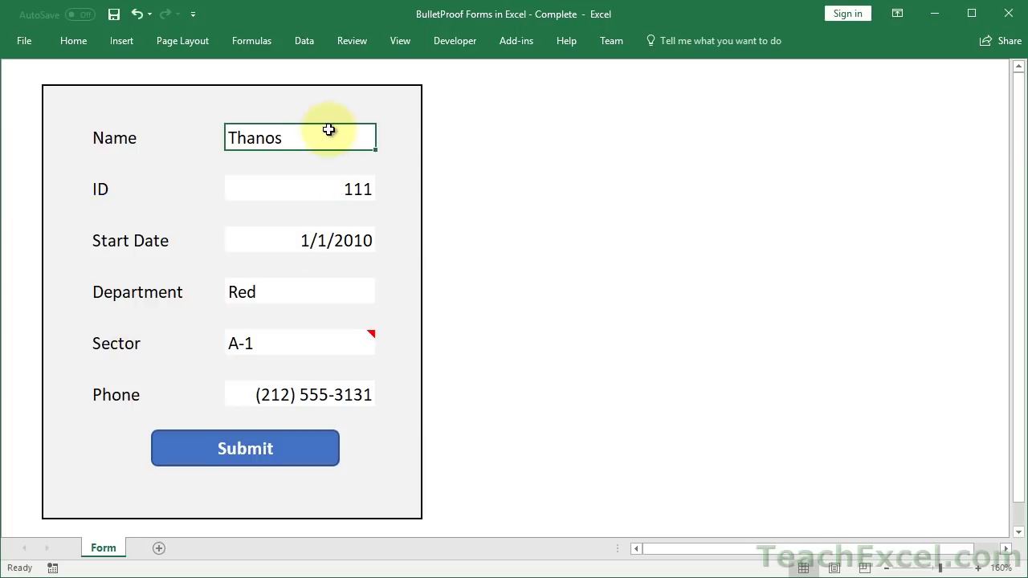
left_click(298, 185)
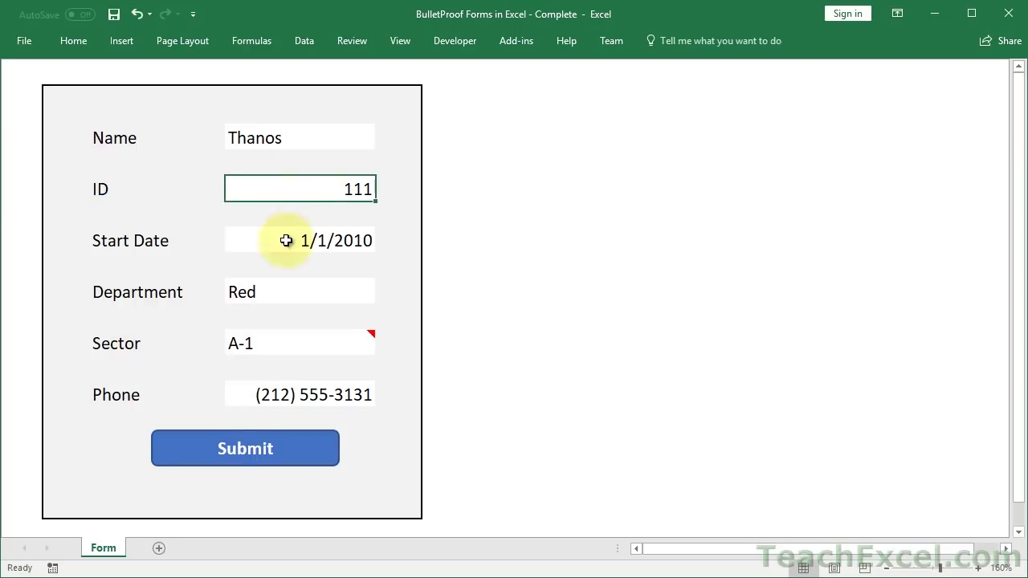
left_click(287, 240)
- Select the Department field, then subscribe to TeachExcel on YouTube with notifications on
left_click(289, 294)
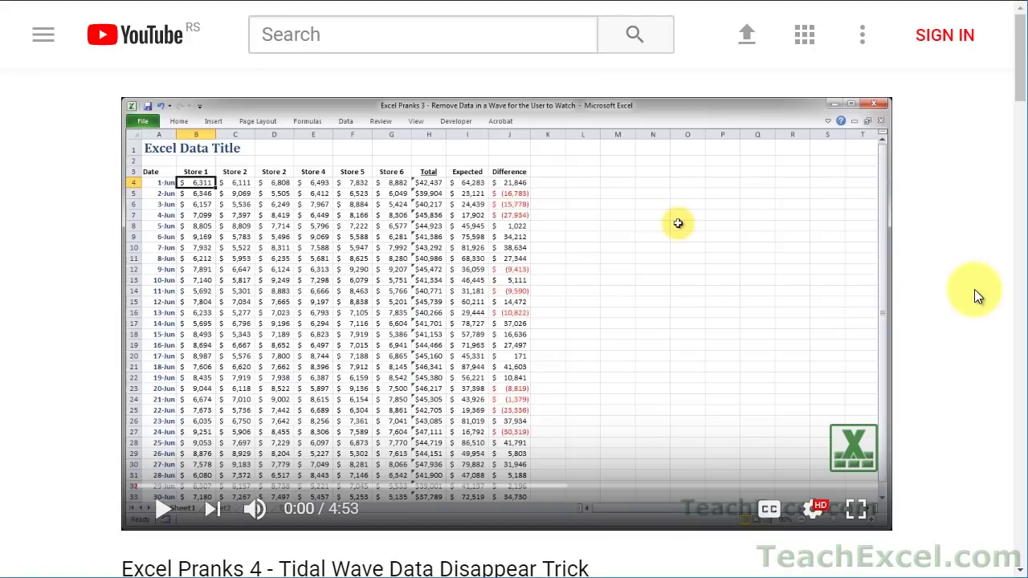
scroll(974, 289, "down", 5)
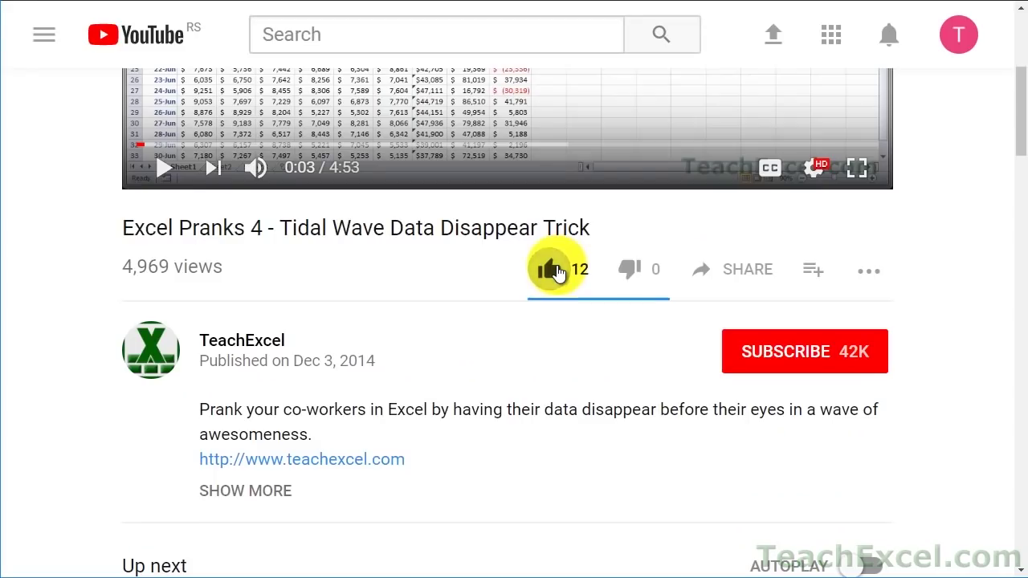
left_click(750, 350)
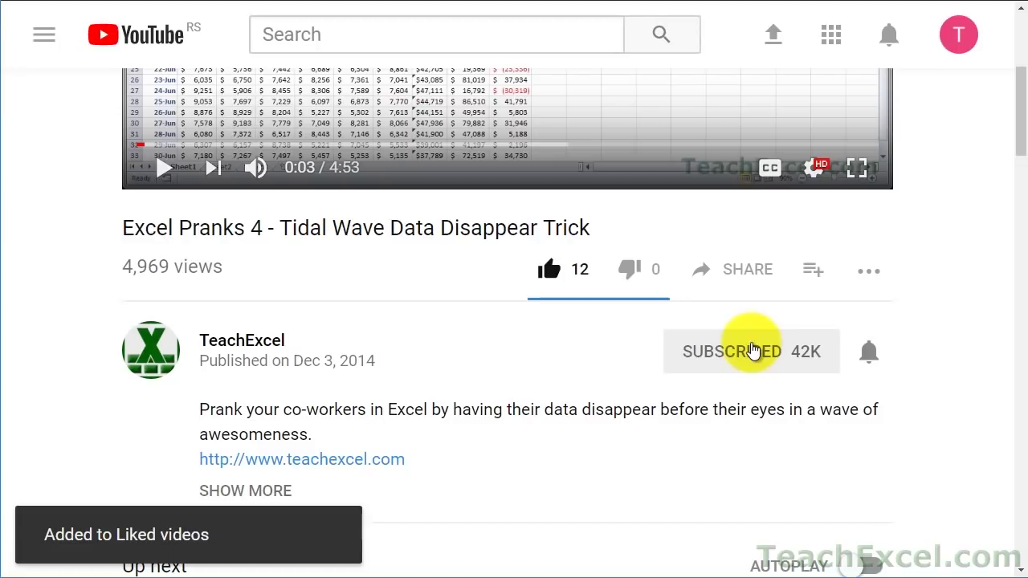
left_click(874, 357)
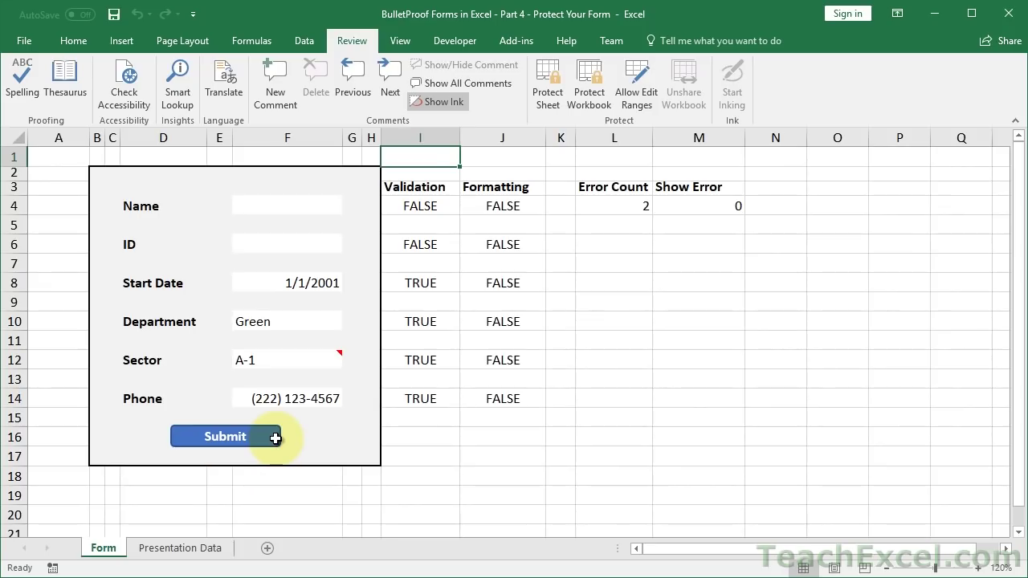
- Select the Validation, Formatting, Error Count and Show Error helper headers
left_click(426, 188)
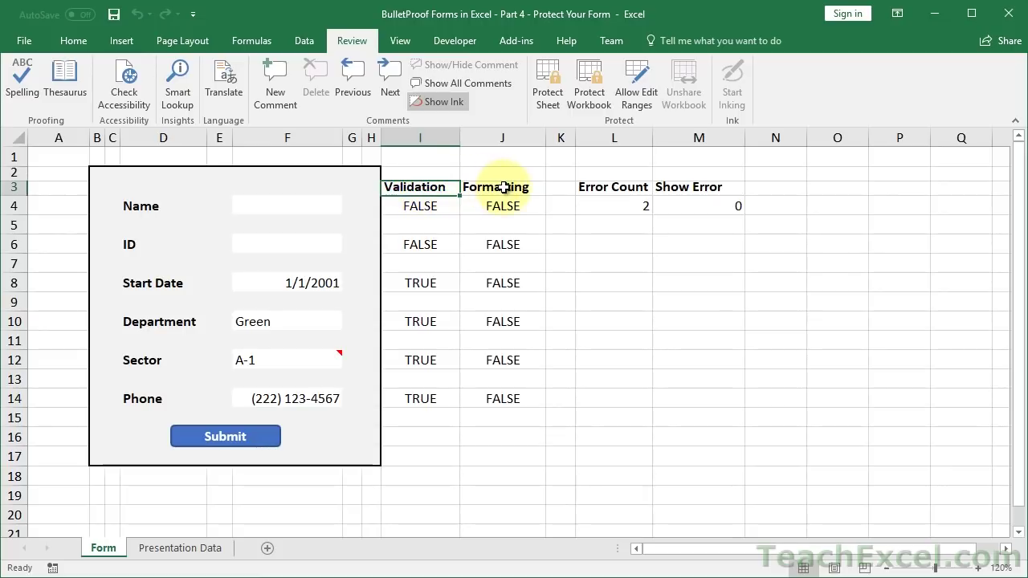
left_click(492, 188)
left_click_drag(596, 188, 679, 189)
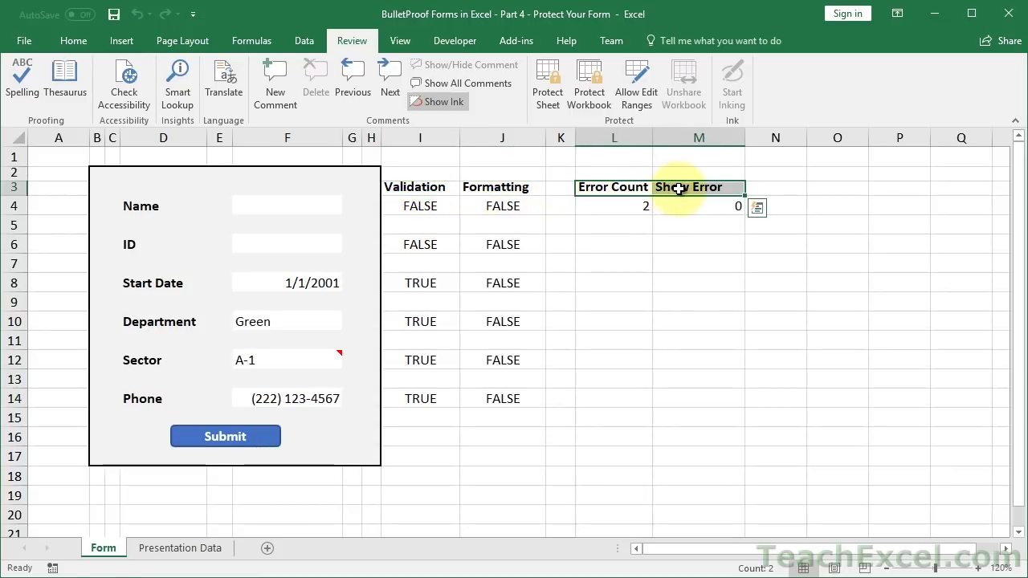
- Submit the incomplete form and acknowledge the 2 Error(s) message
left_click(268, 436)
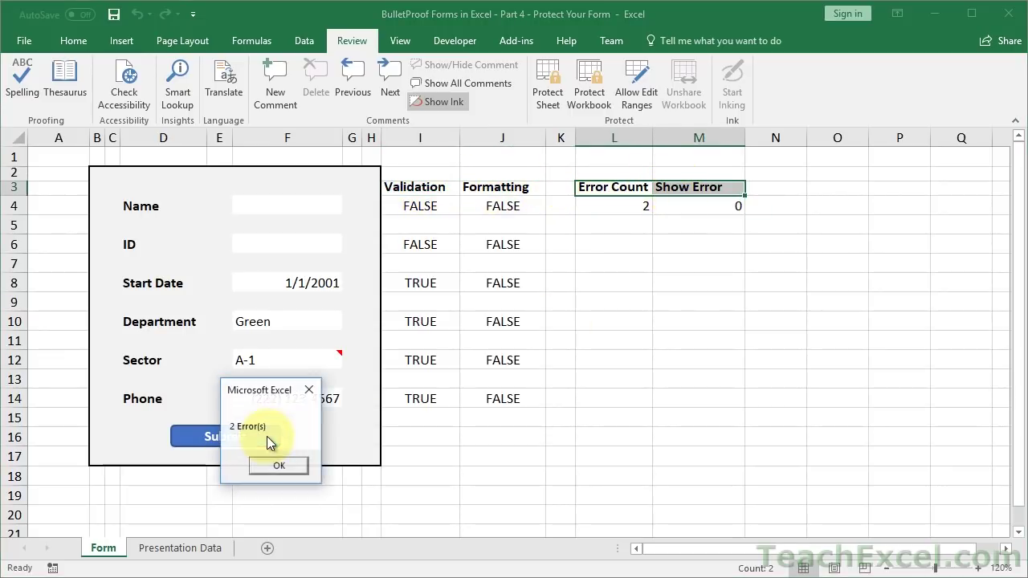
left_click(287, 467)
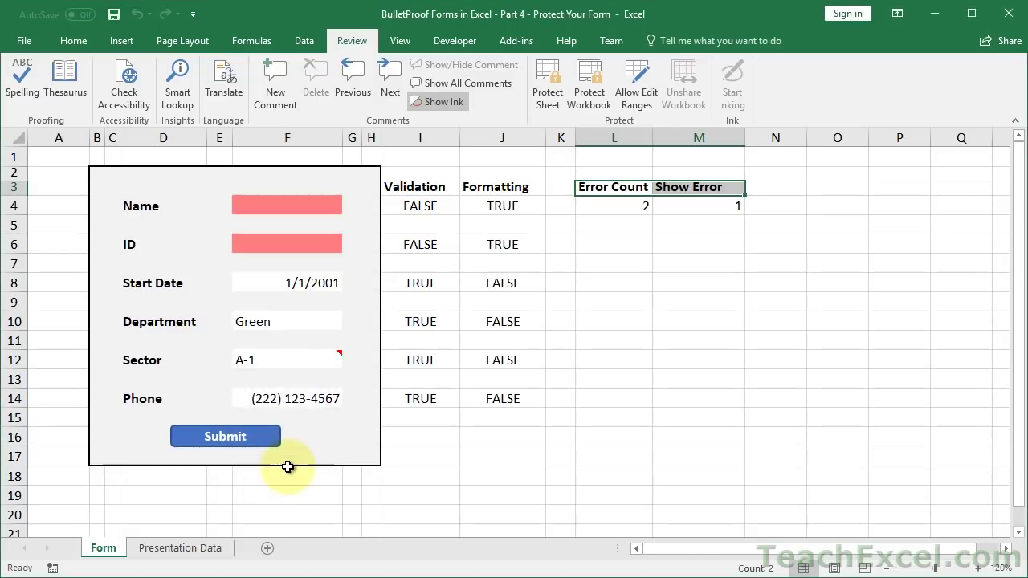
left_click(677, 230)
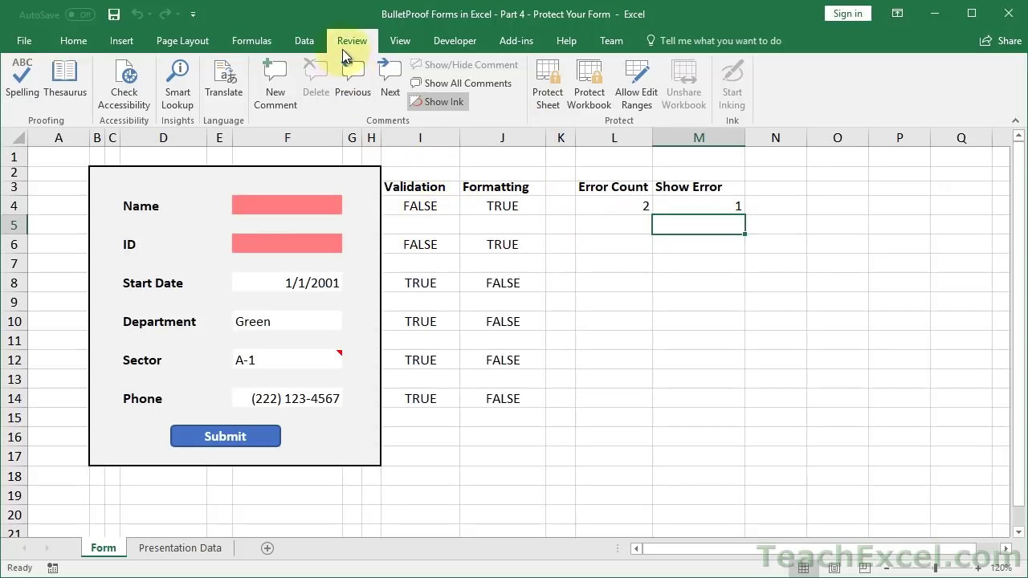
- Protect the Form sheet with Select locked cells allowed
left_click(544, 98)
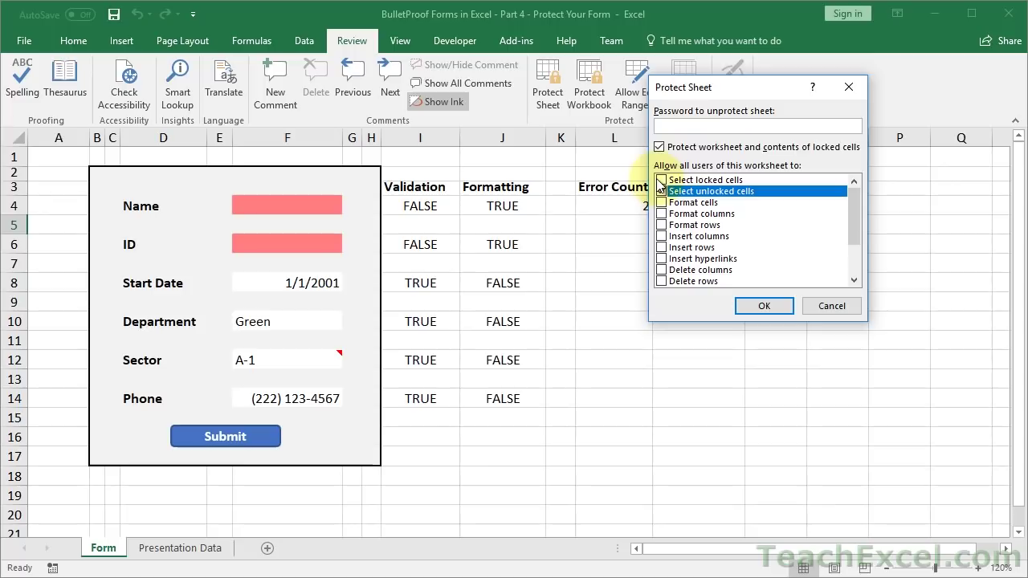
left_click(662, 180)
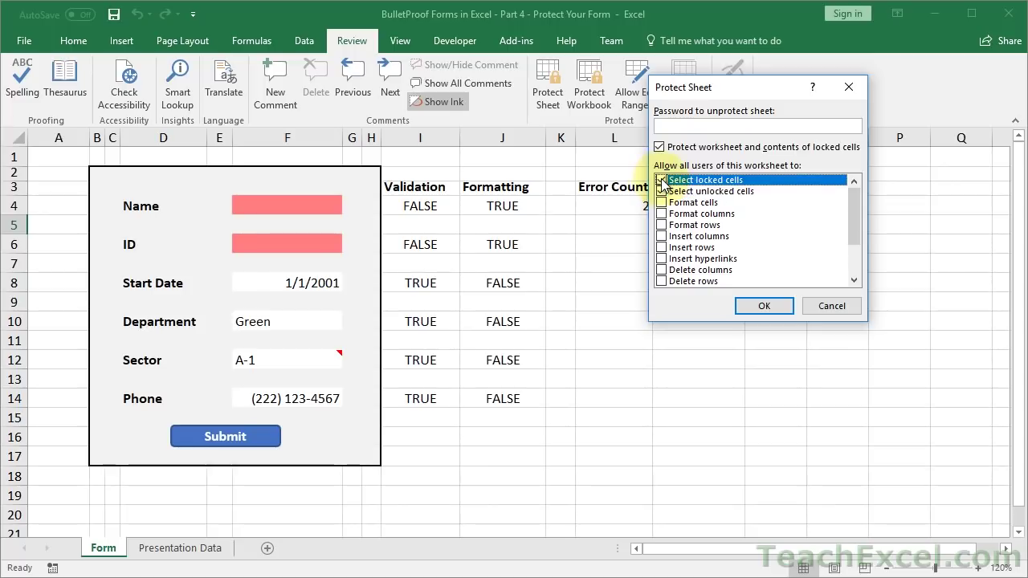
left_click(763, 305)
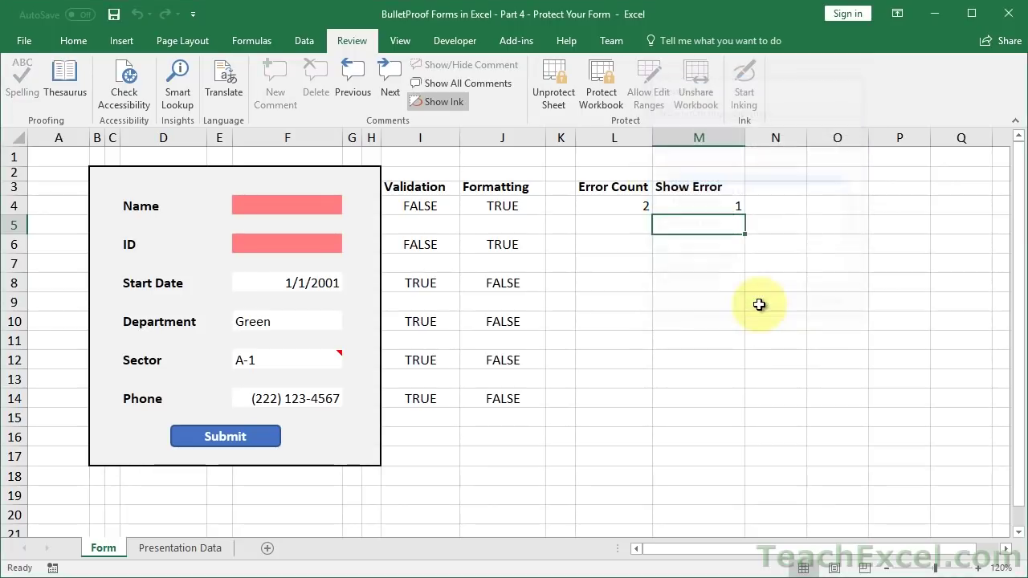
- Try editing J6 and the Name cell F4, dismissing each protected-sheet warning
left_click(506, 241)
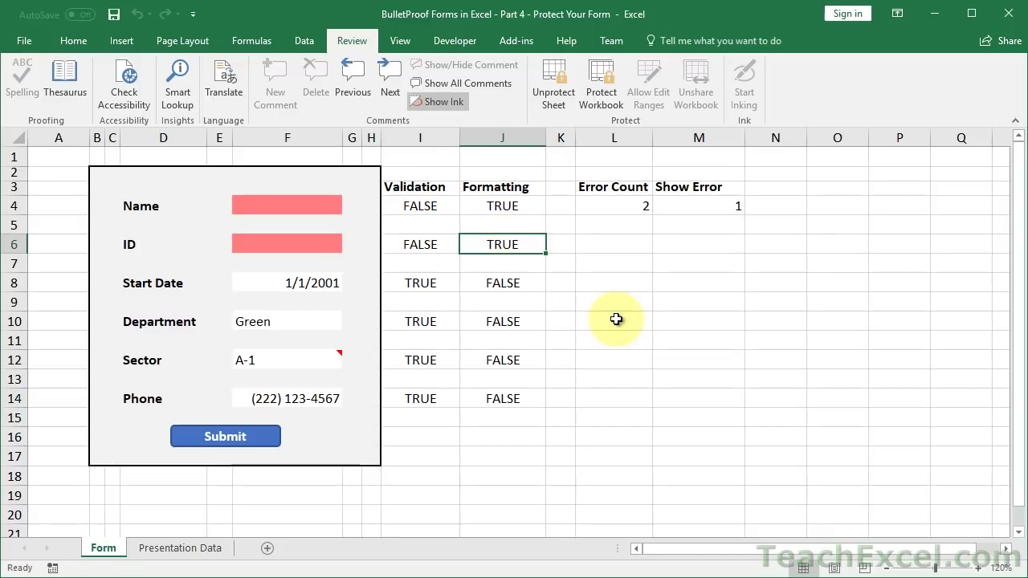
key("Delete")
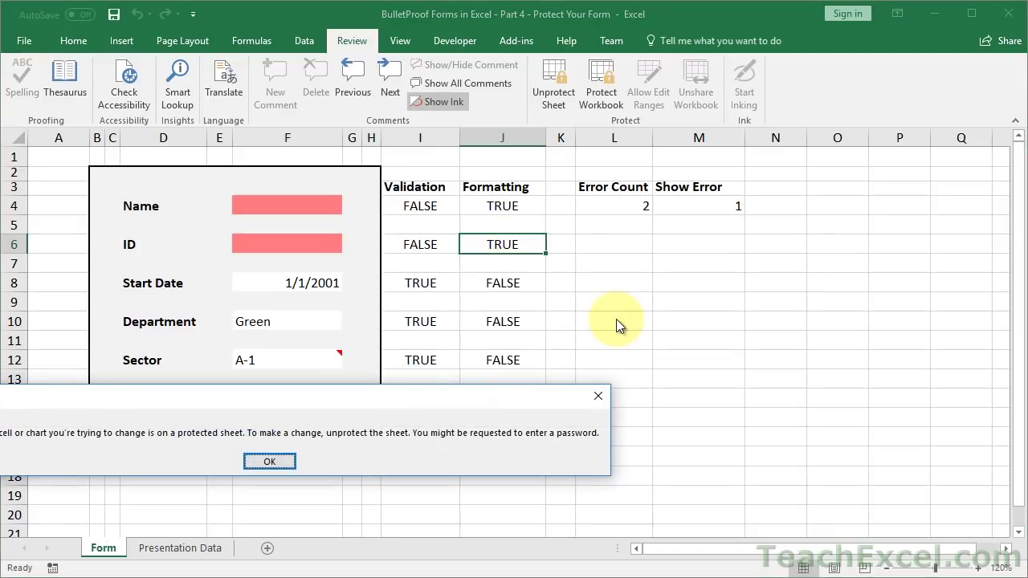
key("Return")
left_click(431, 230)
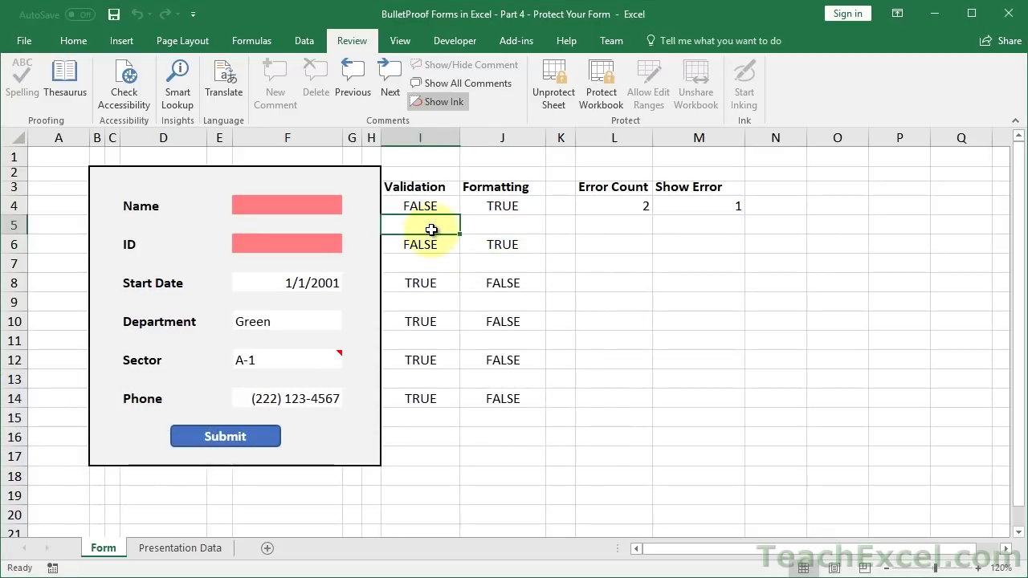
left_click(298, 202)
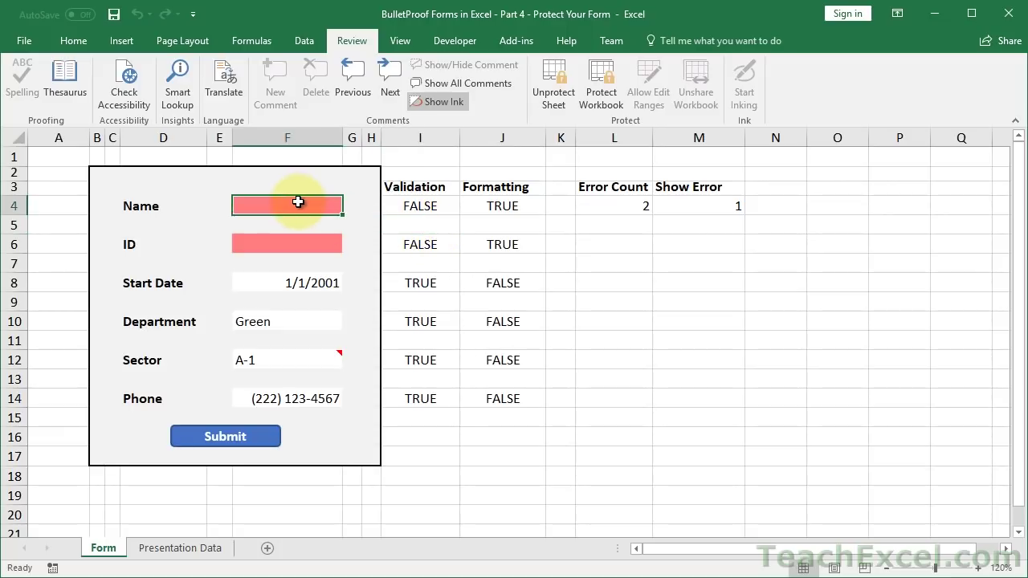
double_click(314, 220)
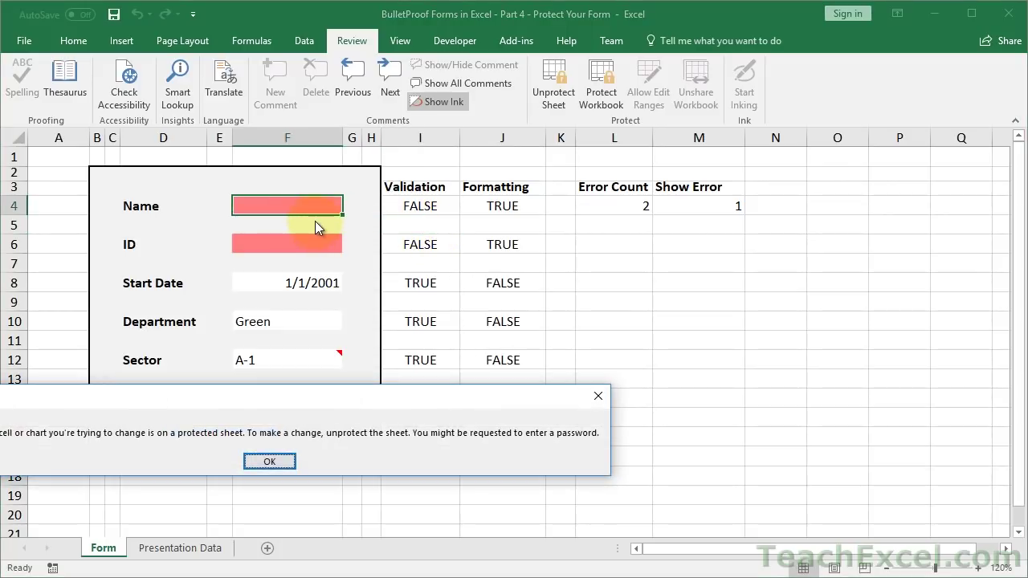
key("Return")
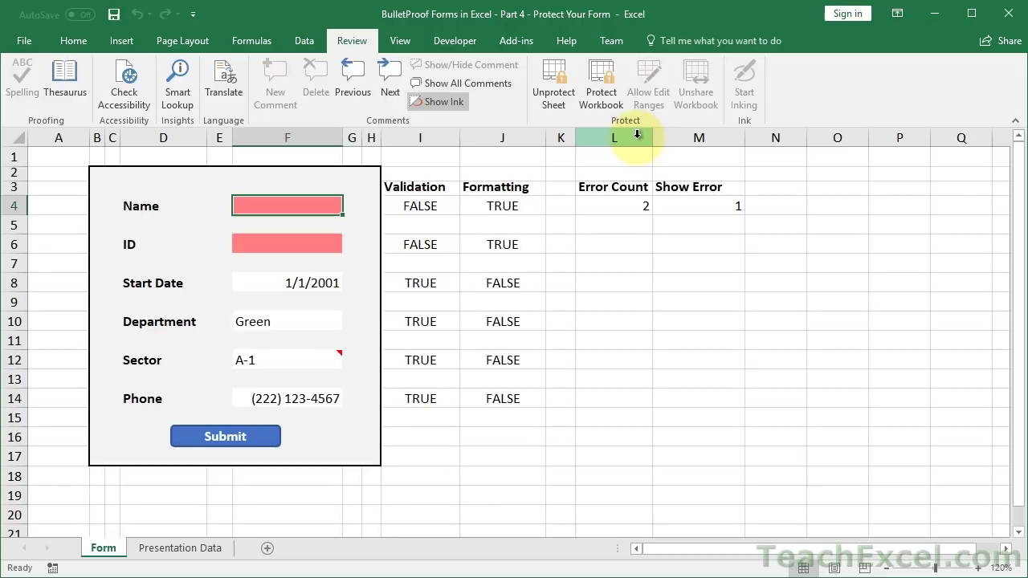
- Unprotect the sheet, zoom to 130%, and click through the ID to Sector fields
left_click(546, 96)
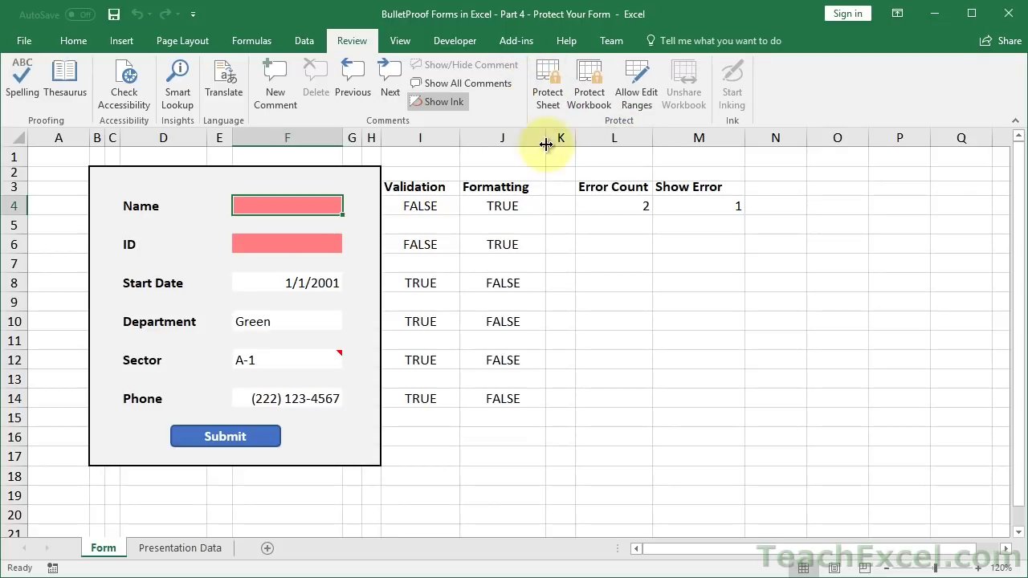
left_click(985, 568)
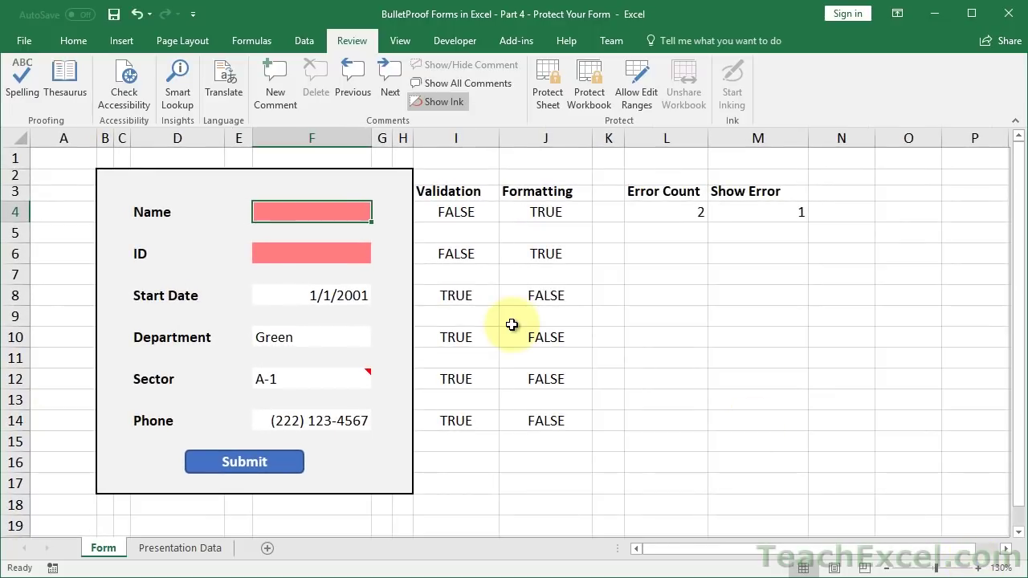
left_click(277, 251)
left_click(279, 293)
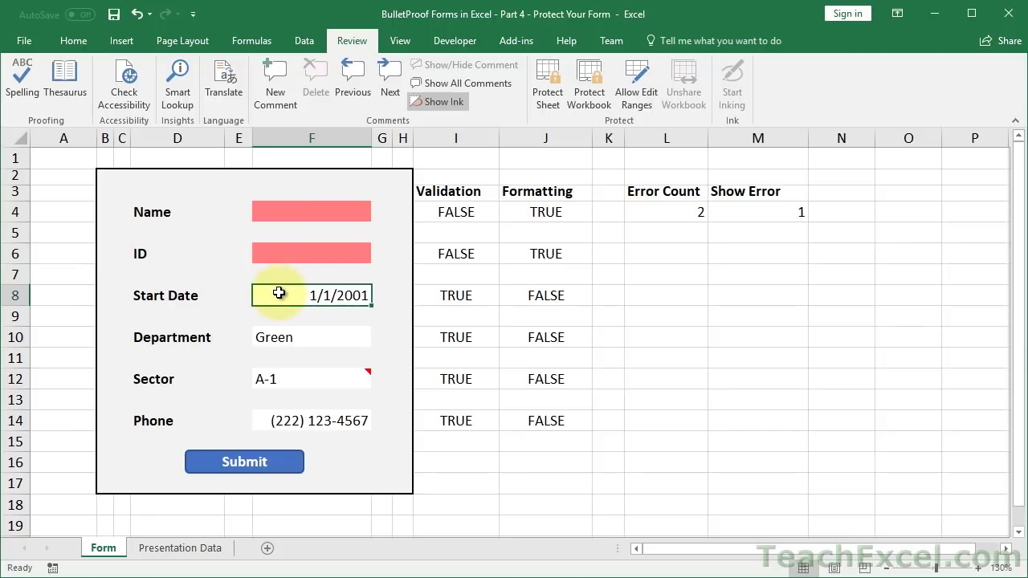
left_click(278, 338)
left_click(290, 376)
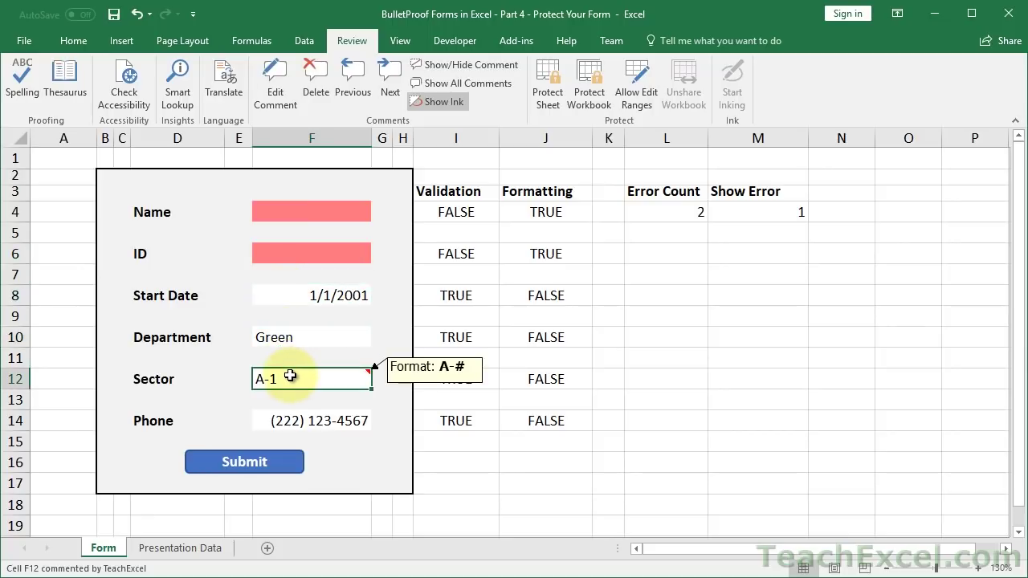
- Ctrl-select the six input cells F4, F6, F8, F10, F12 and F14
left_click(300, 210)
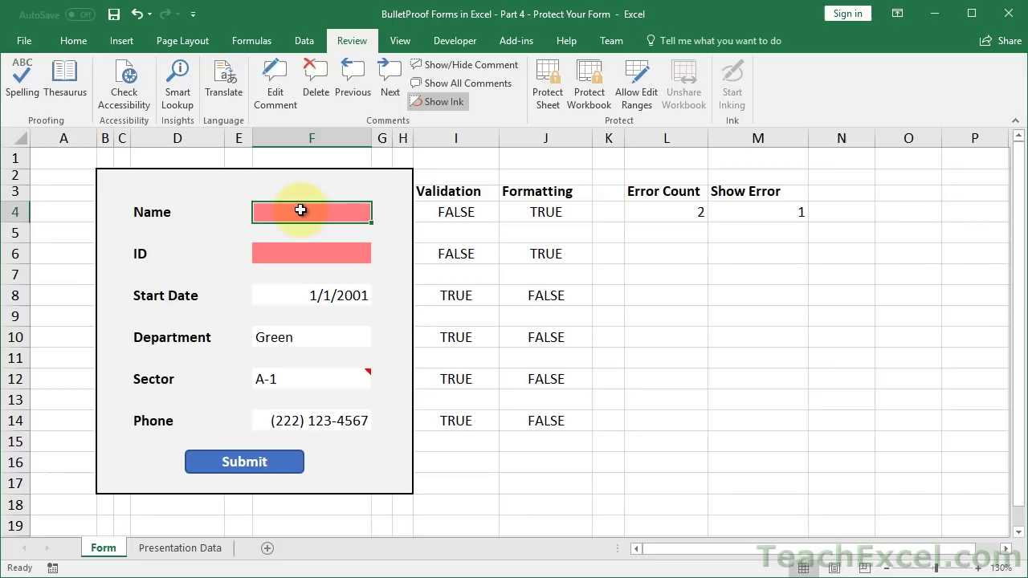
left_click(295, 254)
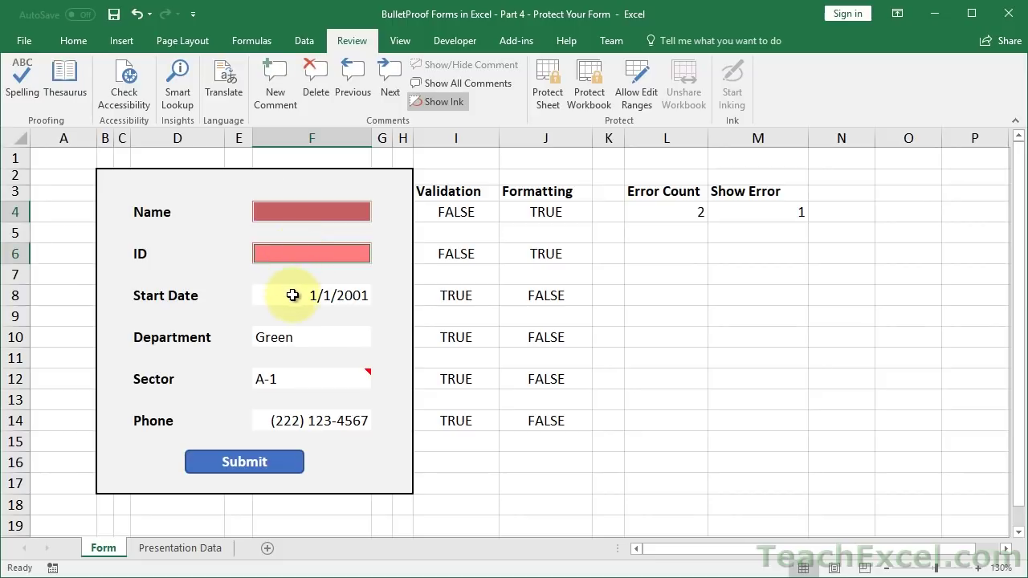
left_click(287, 294)
left_click(295, 337)
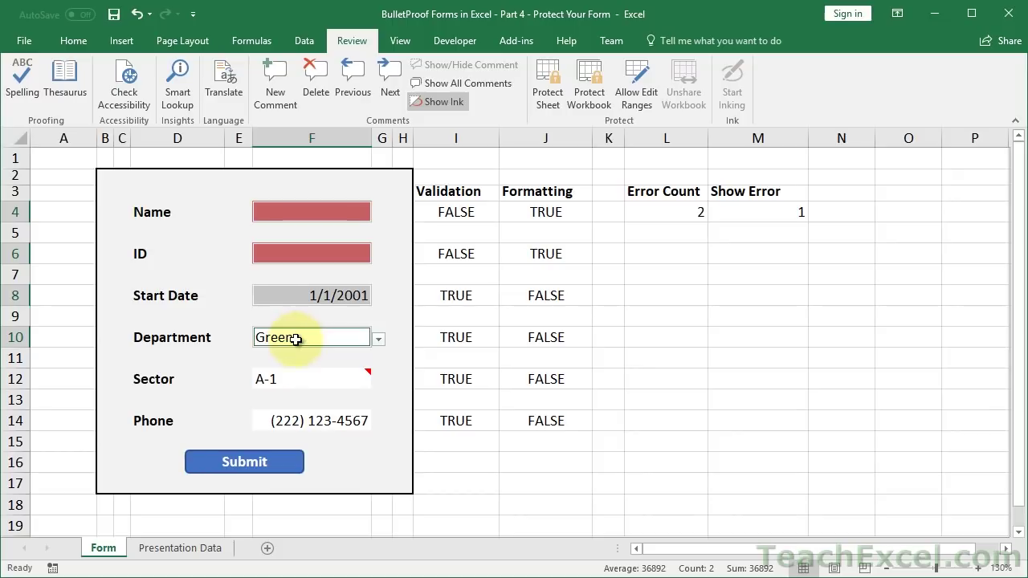
left_click(292, 380)
left_click(290, 421)
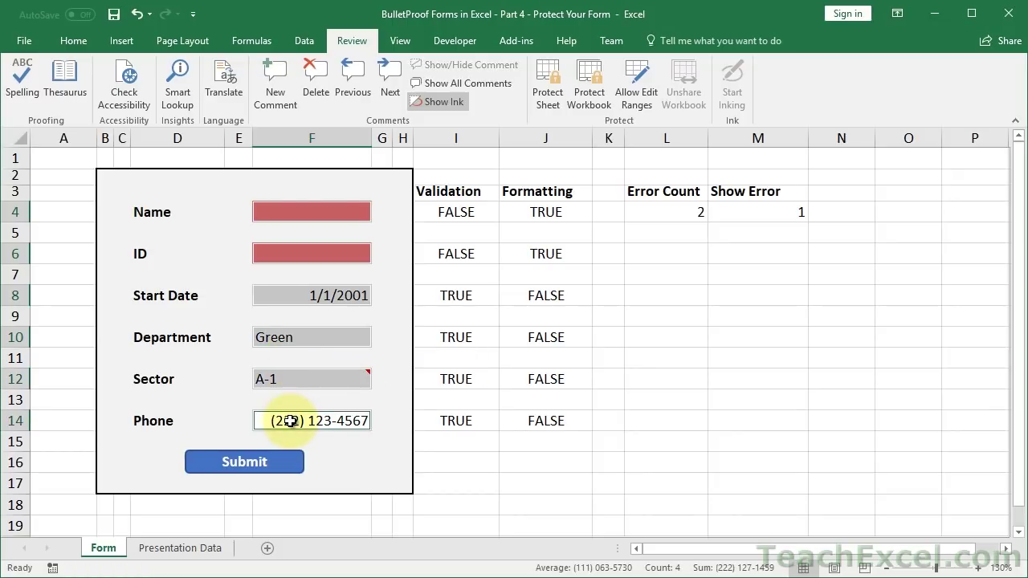
- Clear the Locked option in Format Cells > Protection for the six Name-to-Phone input cells
right_click(290, 211)
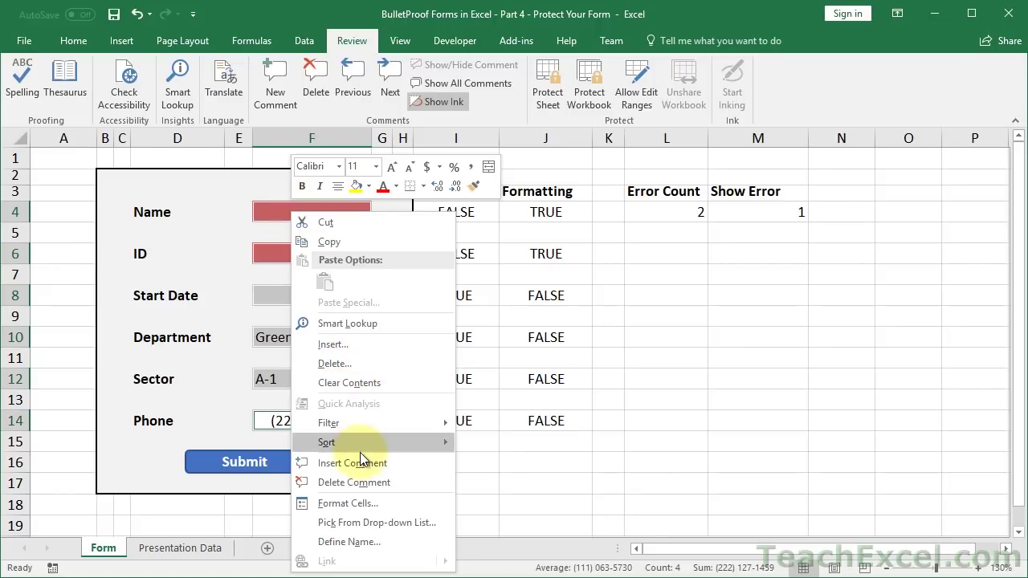
left_click(366, 503)
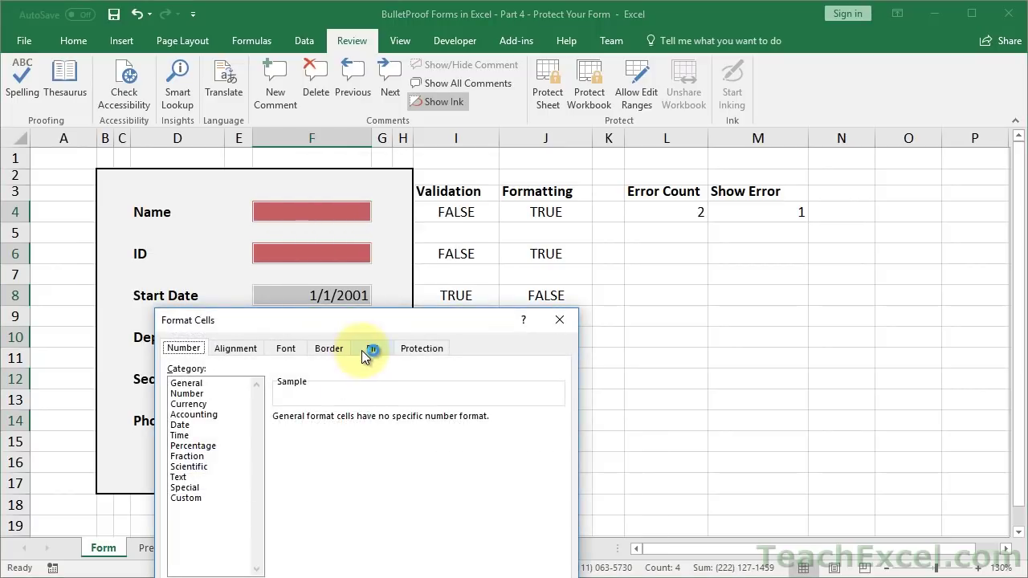
left_click_drag(374, 312, 616, 139)
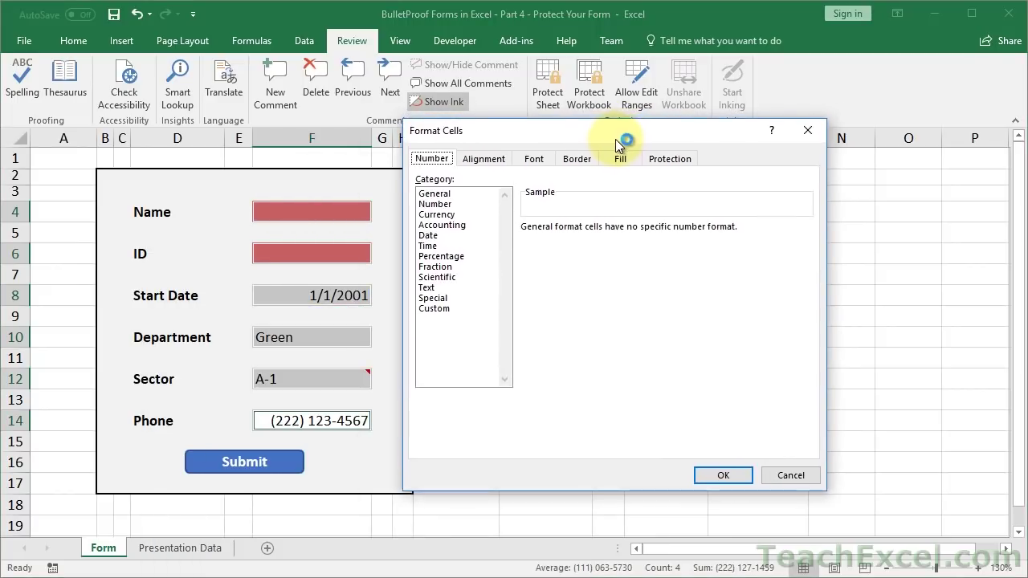
left_click(673, 163)
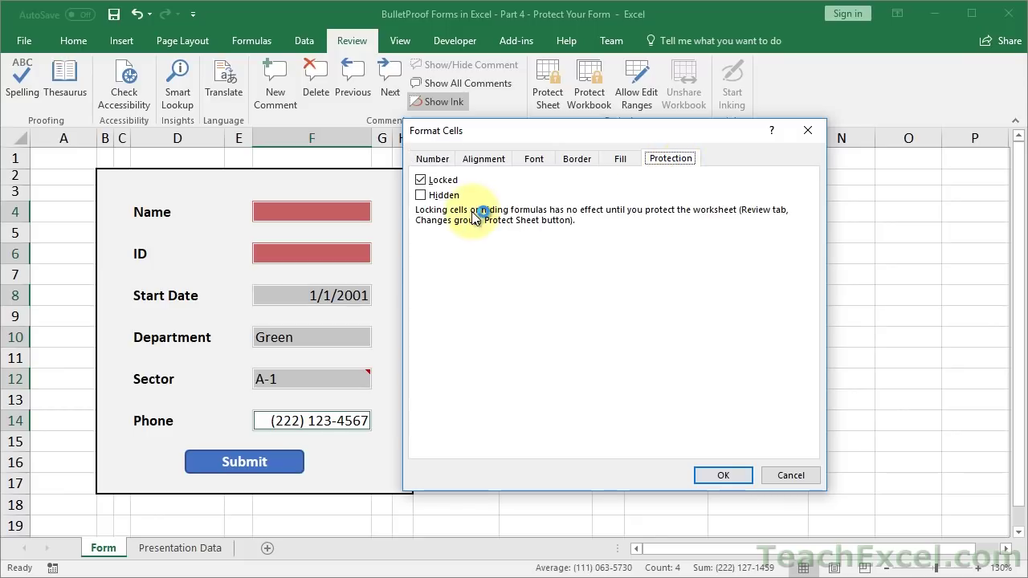
left_click(421, 180)
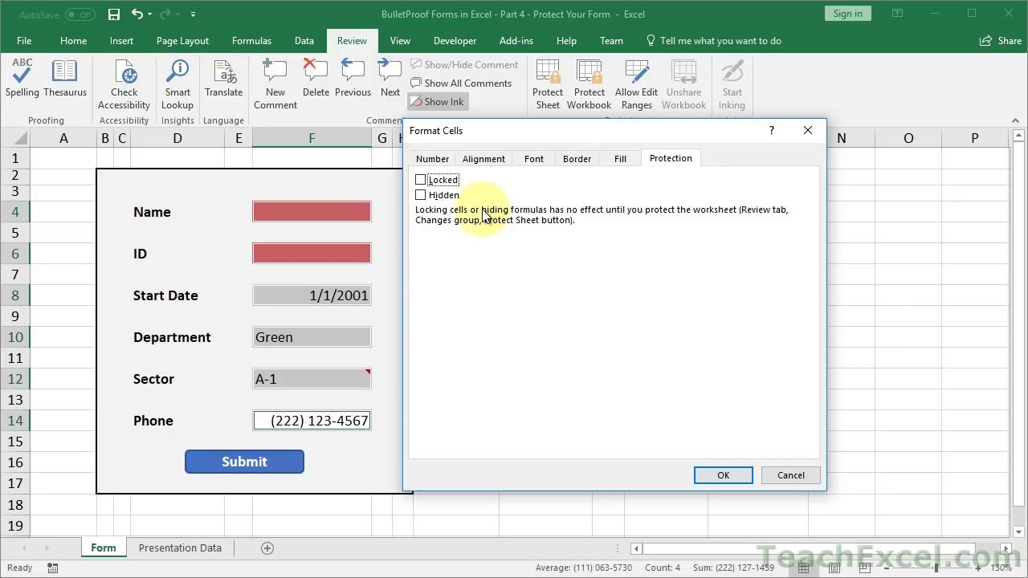
left_click(724, 477)
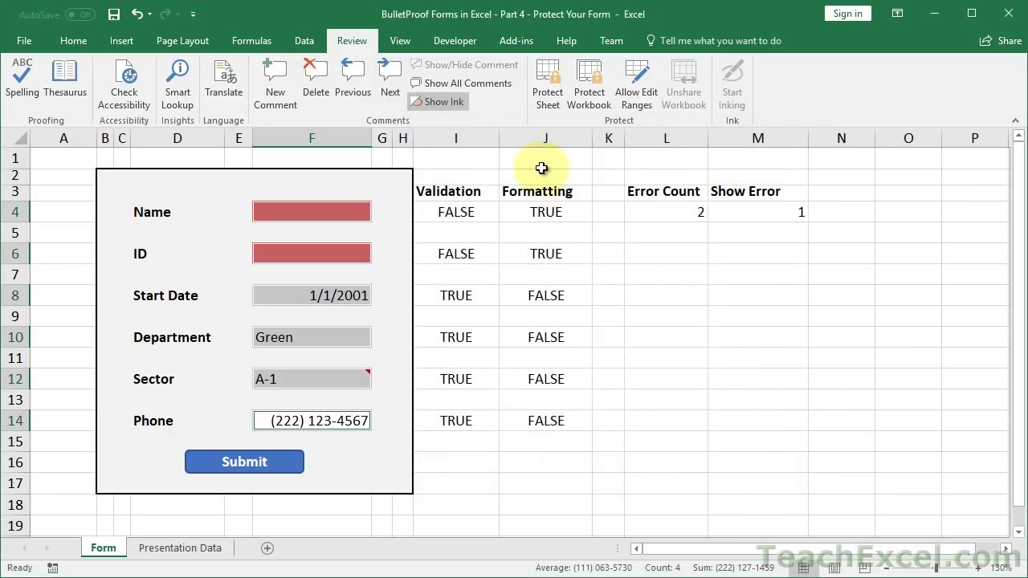
left_click(543, 162)
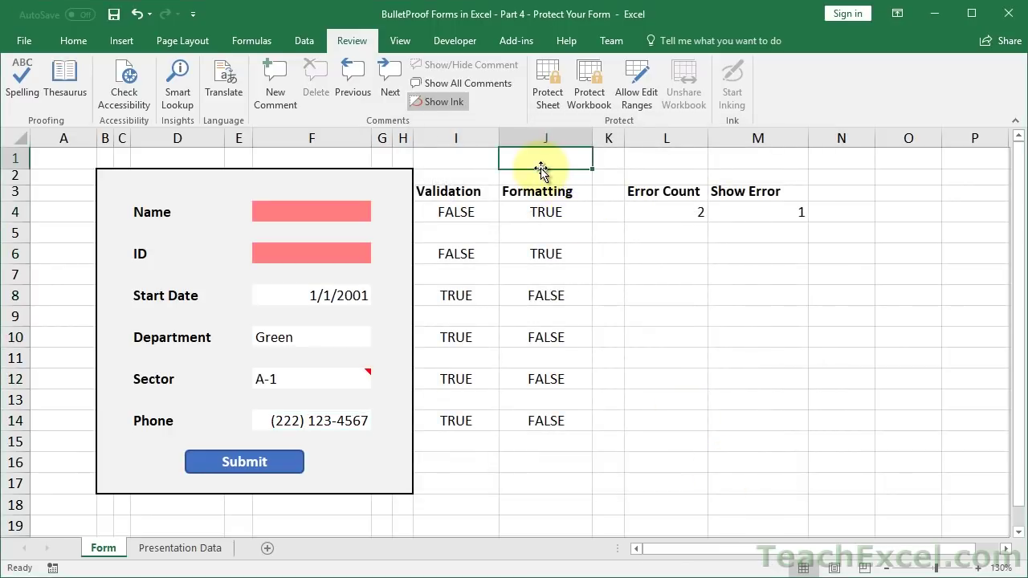
- Protect the sheet with default permissions and confirm a locked result cell rejects Delete
left_click(551, 108)
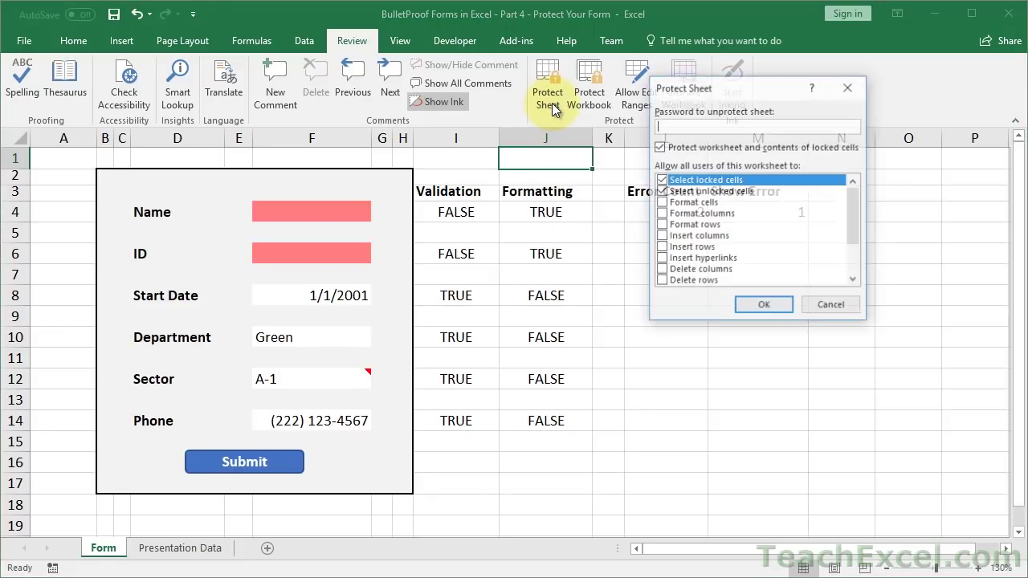
left_click(764, 305)
left_click(456, 213)
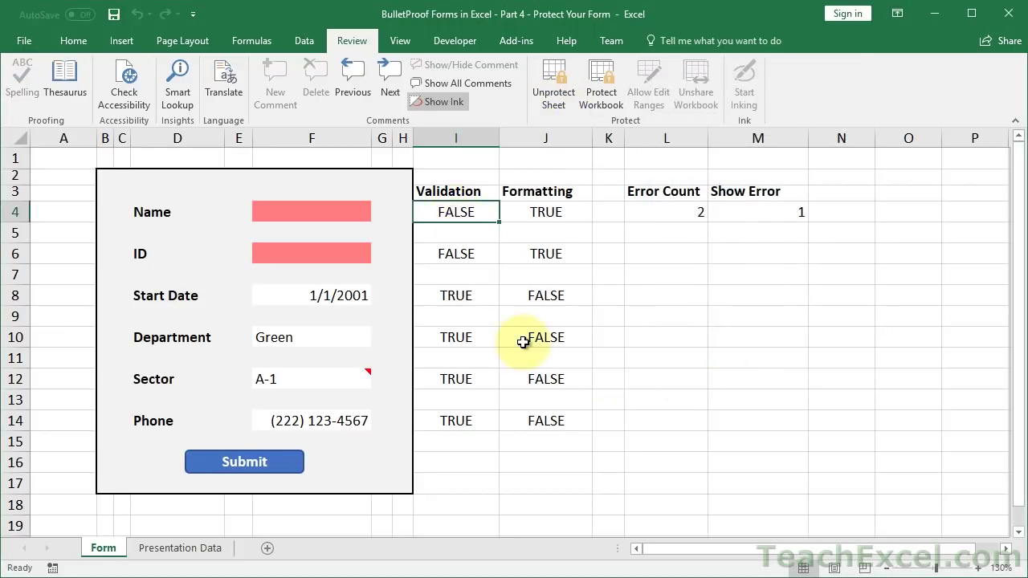
key("Delete")
key("Return")
- Enter 'stuff' in the Name field and 111 in the ID field
left_click(333, 209)
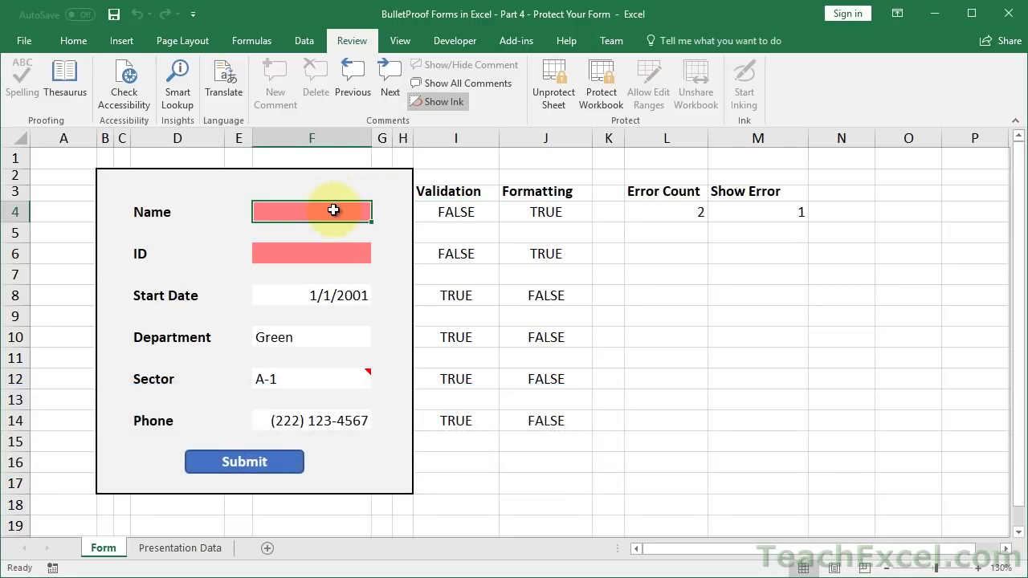
type("stuff")
key("Return")
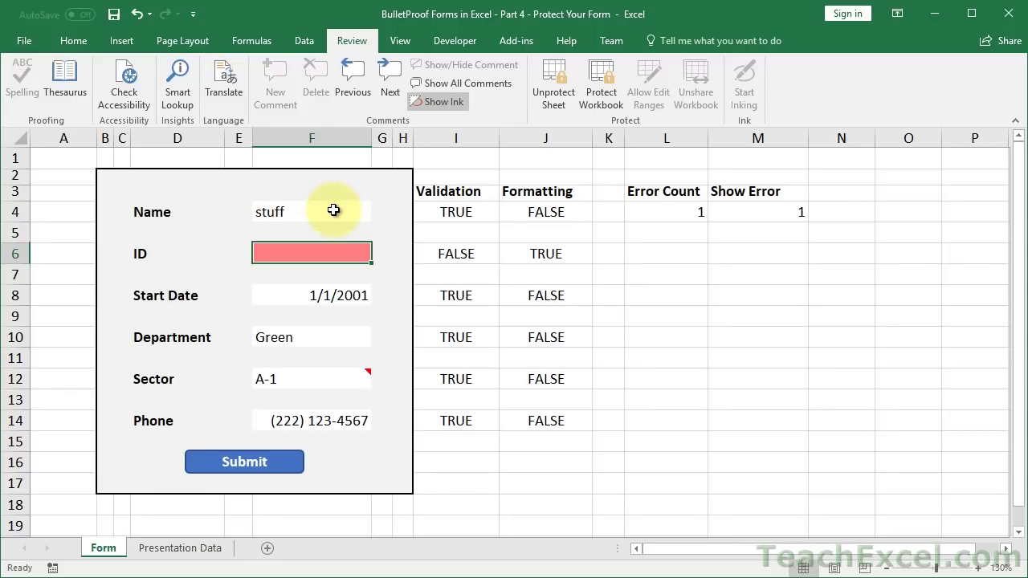
type("111")
key("Return")
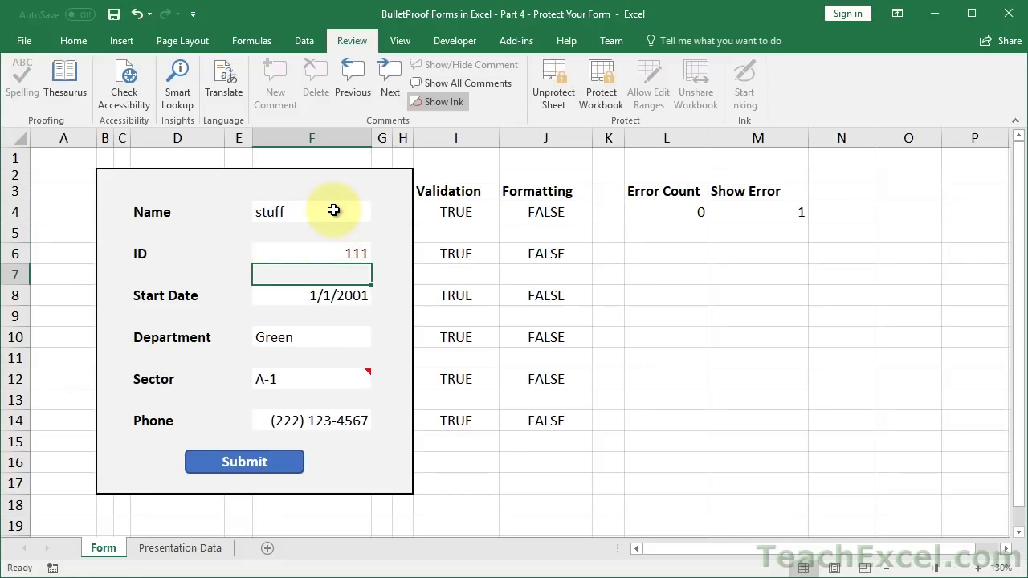
- Confirm locked cells around the form can be selected but not edited, then unprotect the sheet
double_click(330, 278)
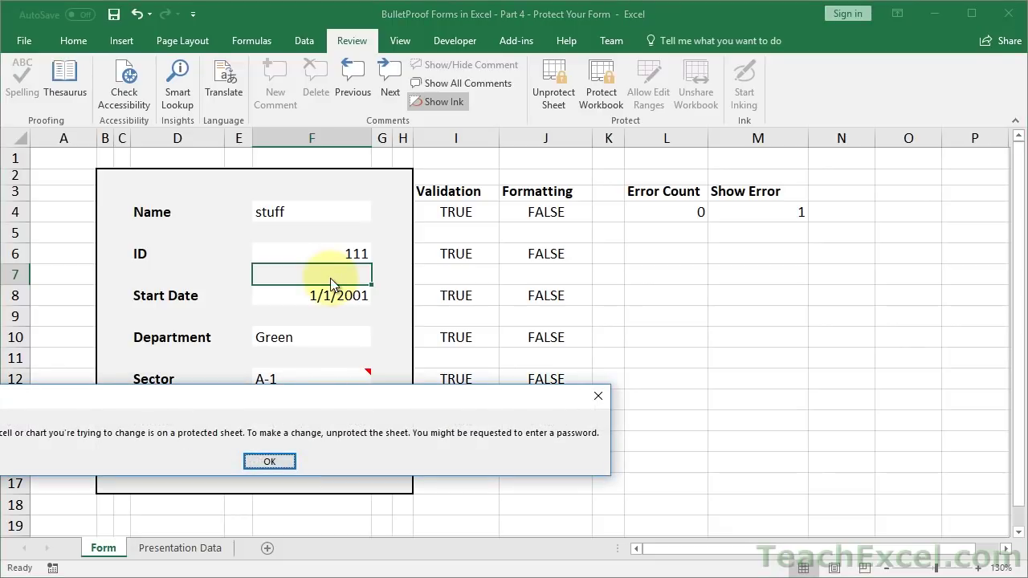
key("Return")
left_click(332, 232)
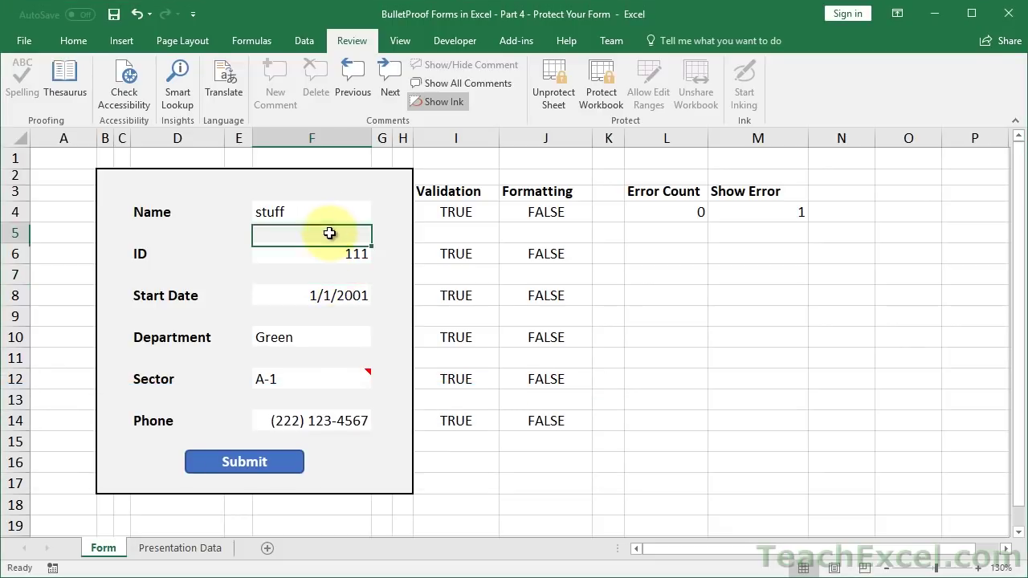
left_click(398, 235)
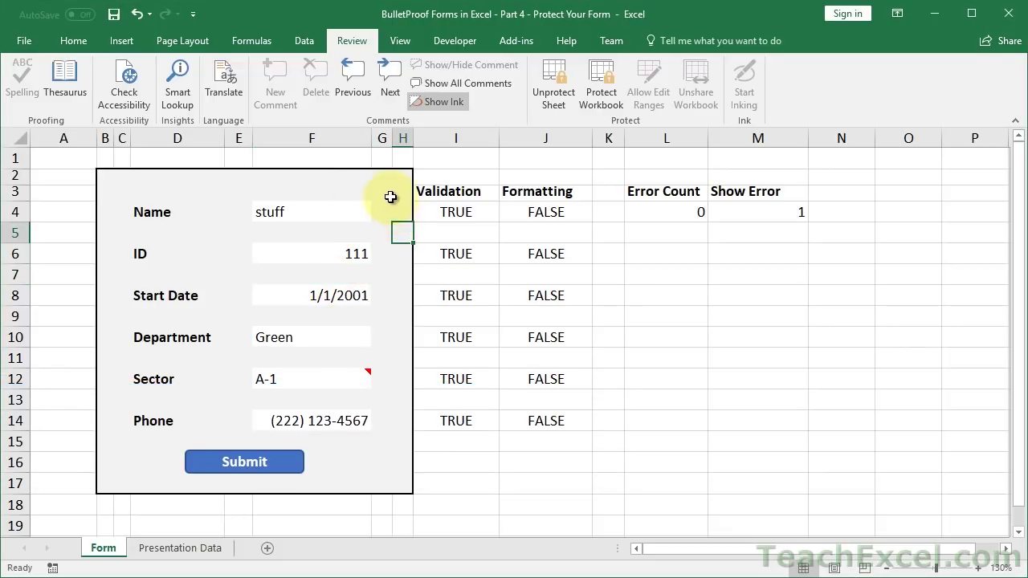
left_click(392, 195)
left_click(351, 200)
left_click(327, 181)
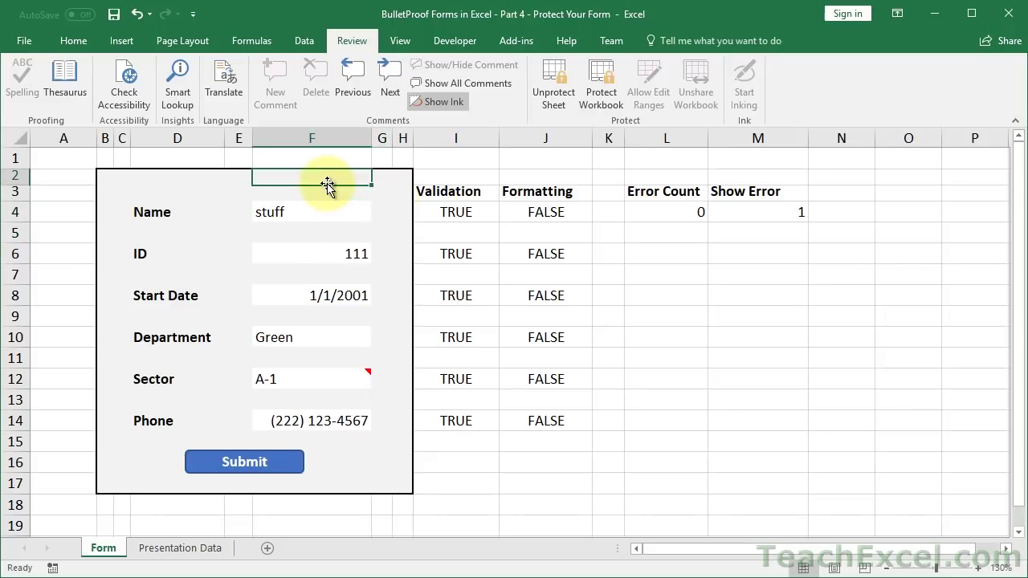
left_click(554, 98)
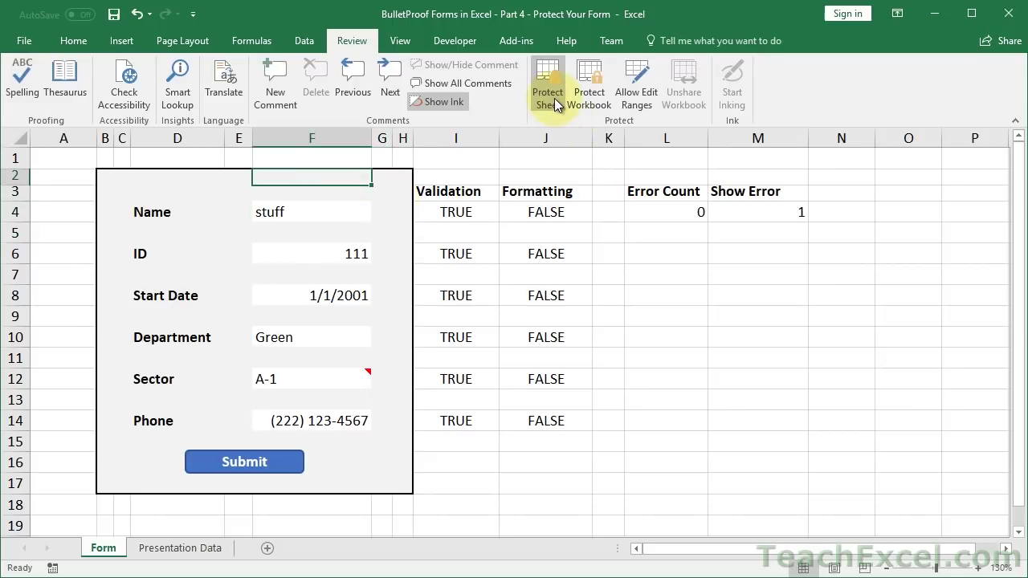
- Protect the sheet with 'Select locked cells' unchecked and only 'Select unlocked cells' kept
left_click(554, 98)
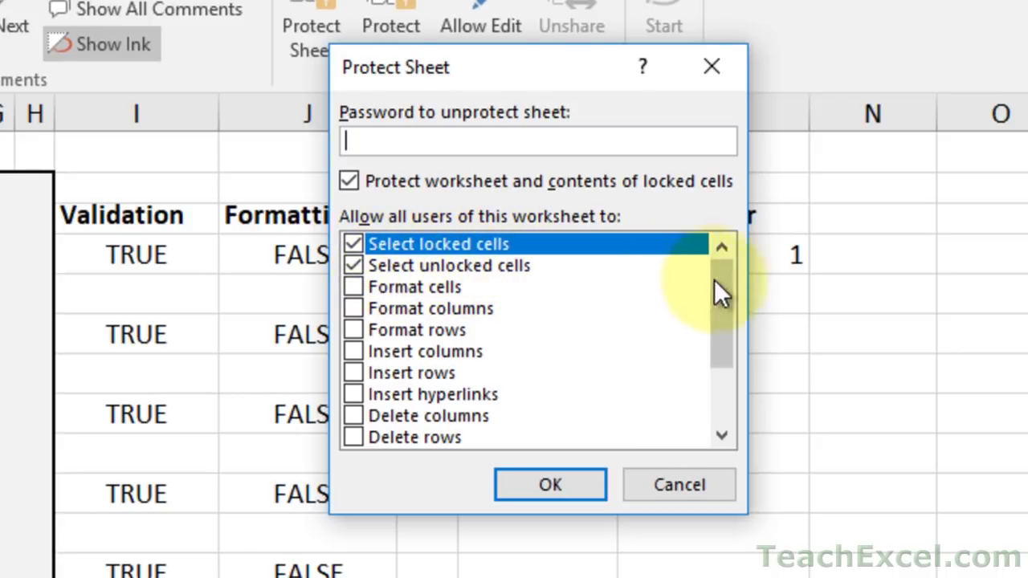
left_click_drag(721, 288, 722, 244)
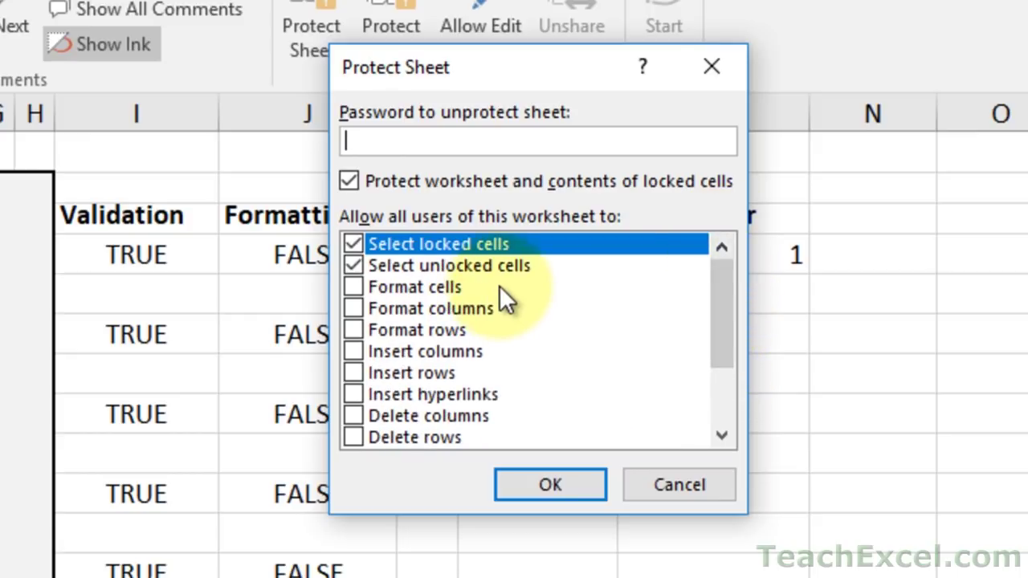
left_click(356, 239)
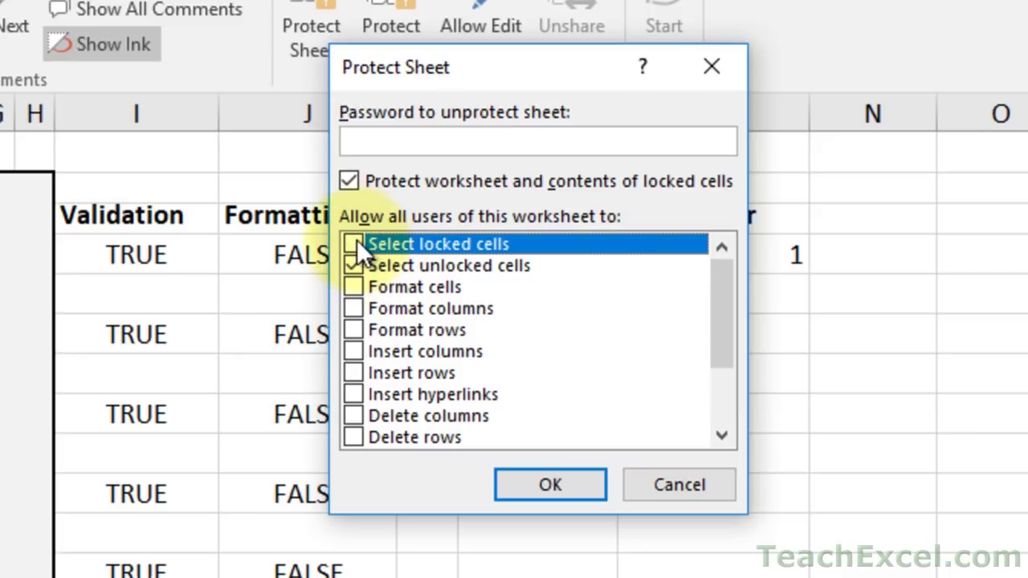
left_click(557, 473)
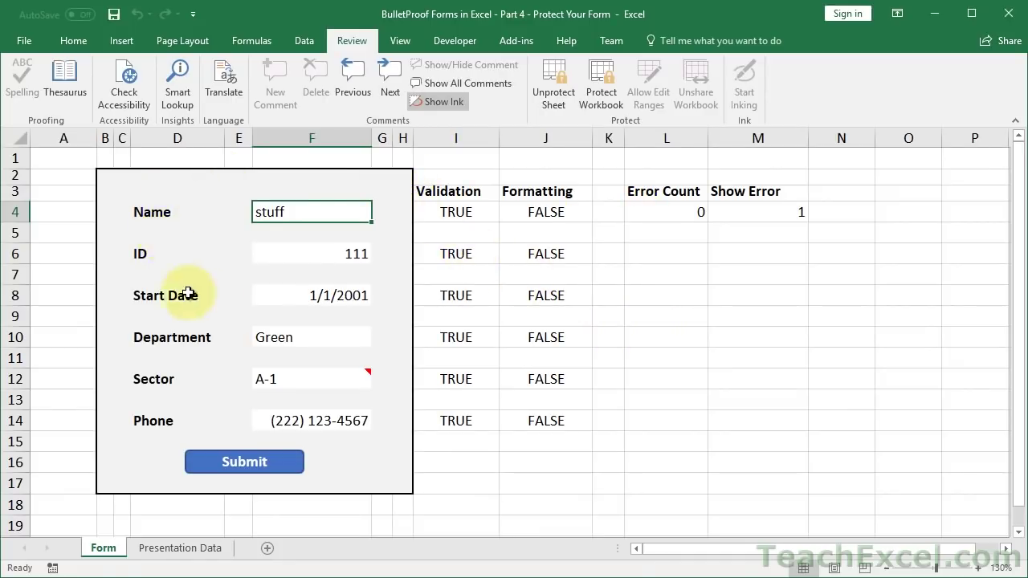
- Tab and Shift+Tab through the form's input fields only, then unprotect the sheet
left_click(279, 265)
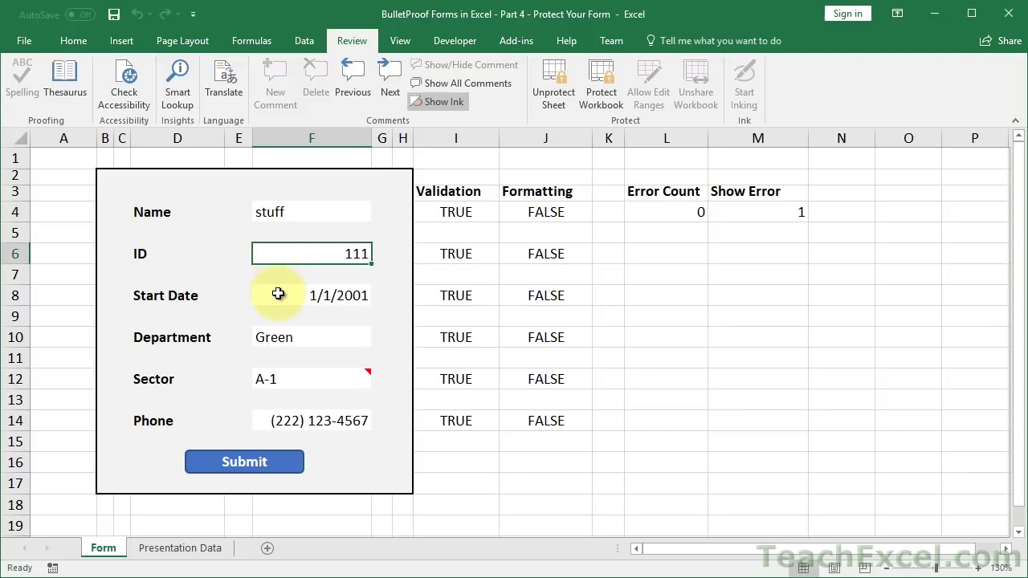
left_click(277, 294)
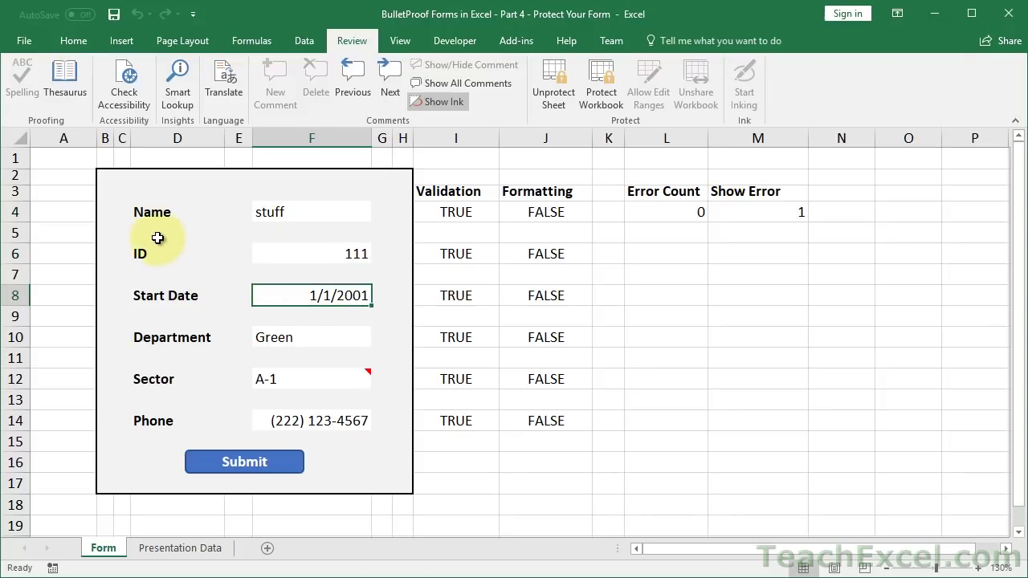
key("Tab")
key("Tab")
key("Tab")
key("Tab")
key("Tab")
key("Tab")
key("Tab")
key("Tab")
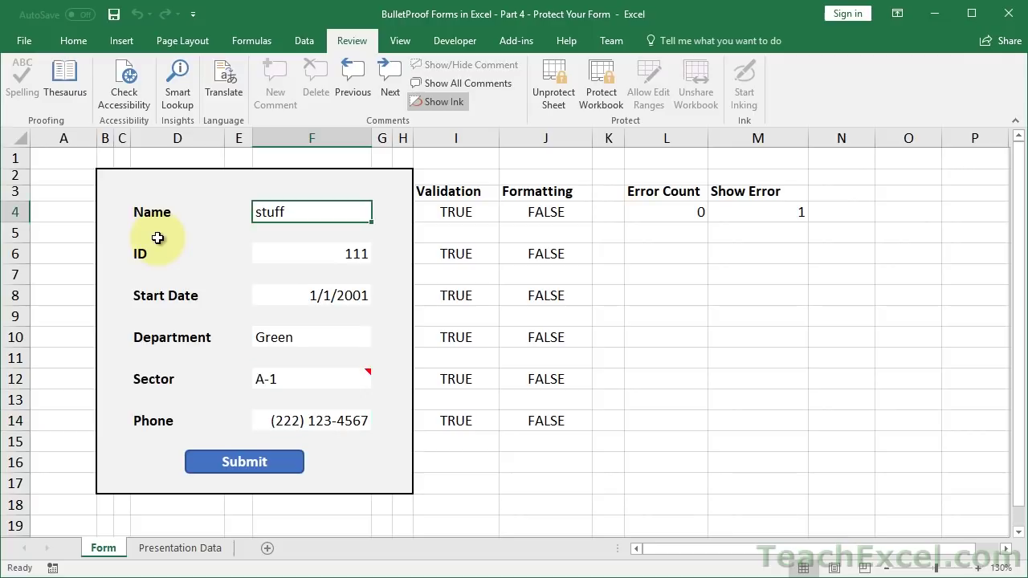
key("Tab")
key("Tab")
key("Tab")
key("Tab")
key("Tab")
key("Tab")
key("Tab")
key("Tab")
key("Tab")
key("shift+Tab")
key("Tab")
key("Tab")
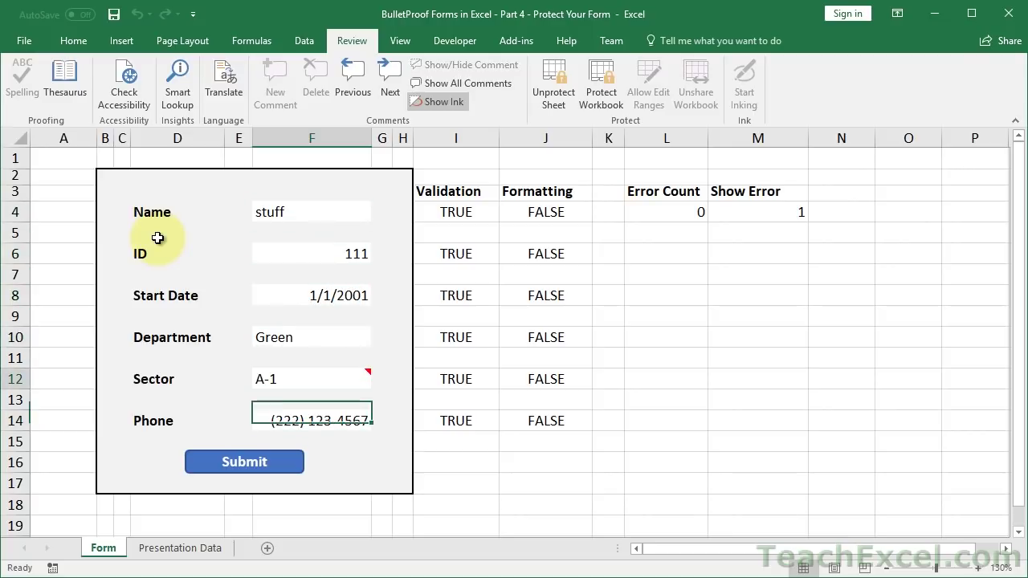
key("shift+Tab")
key("shift+Tab")
key("shift+Tab")
key("shift+Tab")
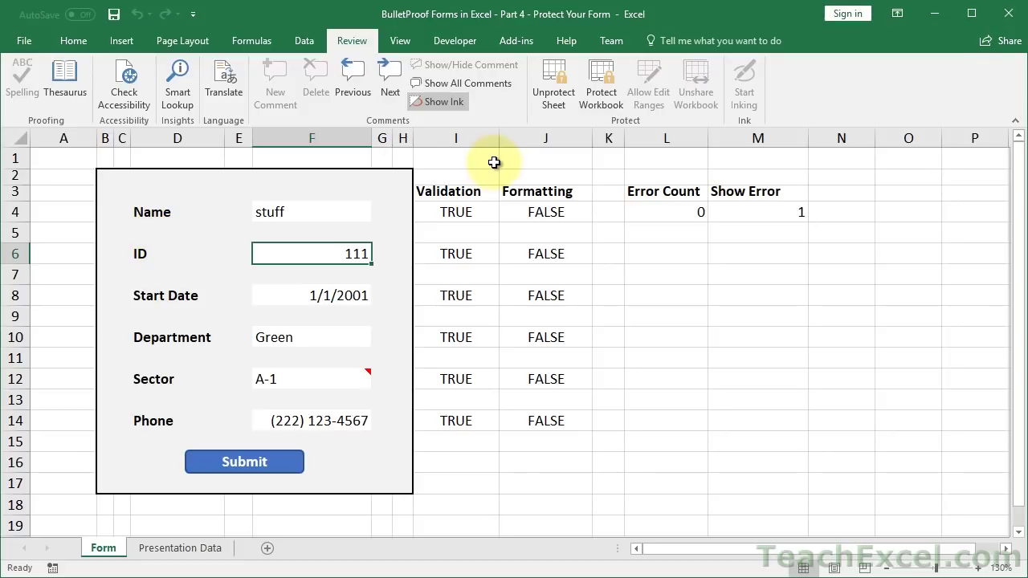
left_click(548, 105)
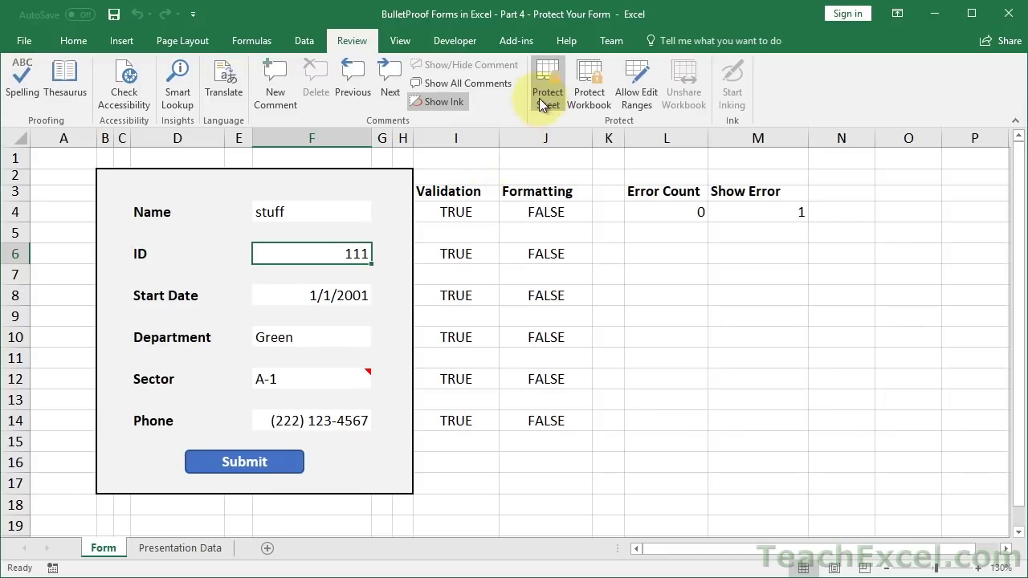
- Protect the Form sheet with a password, entering it again to confirm
left_click(542, 84)
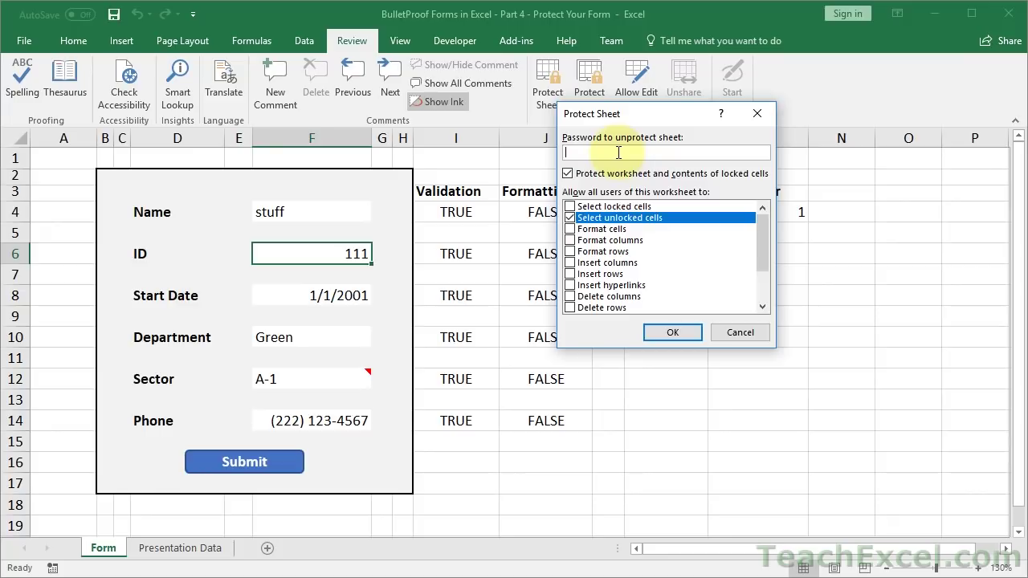
type("••••••")
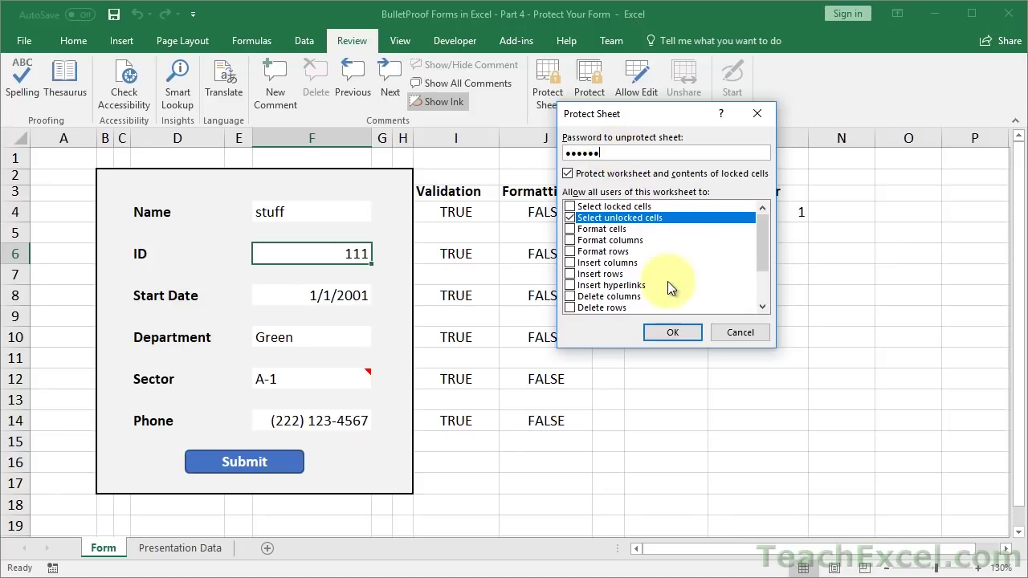
left_click(669, 332)
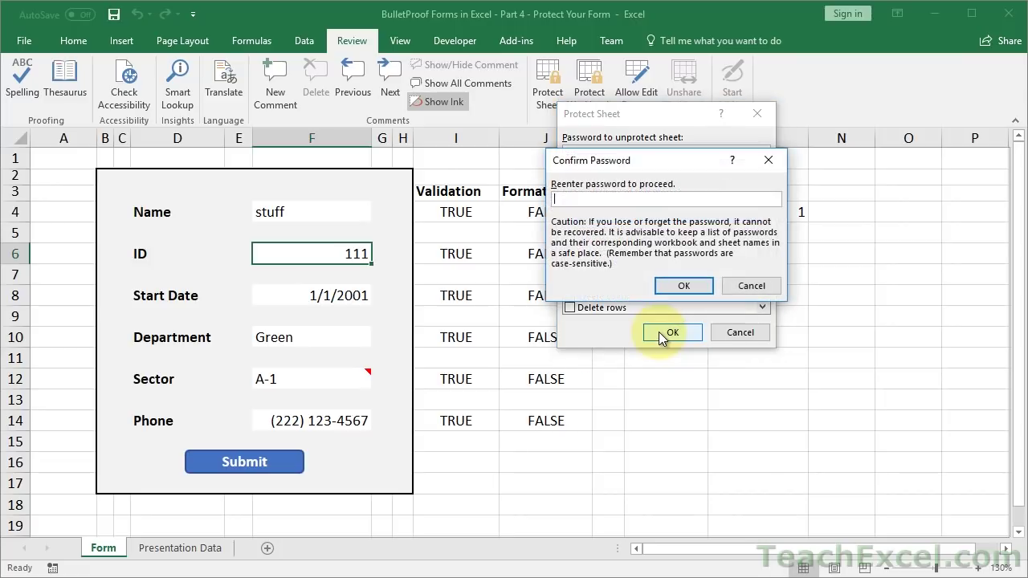
type("••••••")
left_click(663, 288)
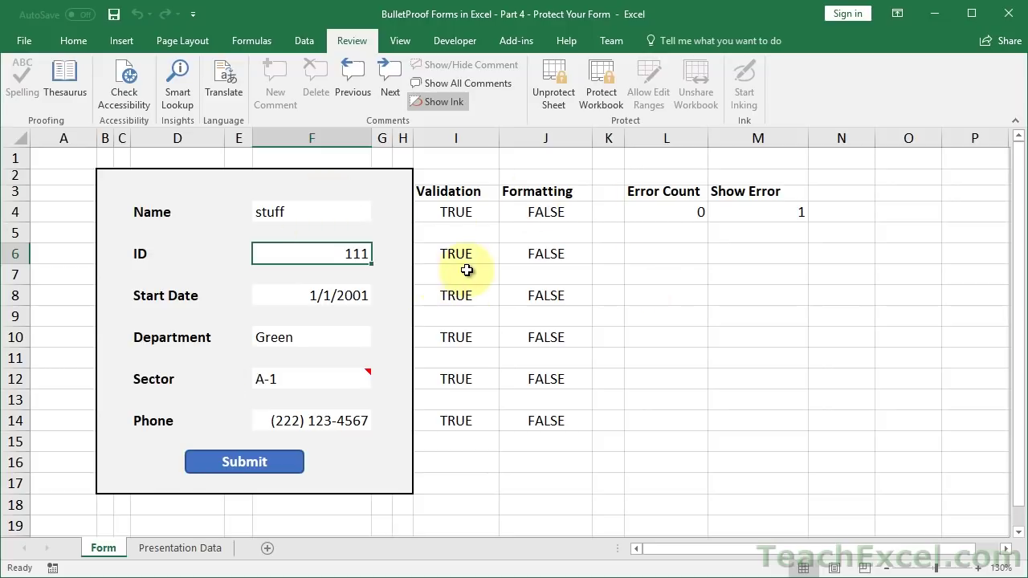
- Attempt to unprotect the sheet without the password and dismiss the incorrect-password warning
left_click(550, 87)
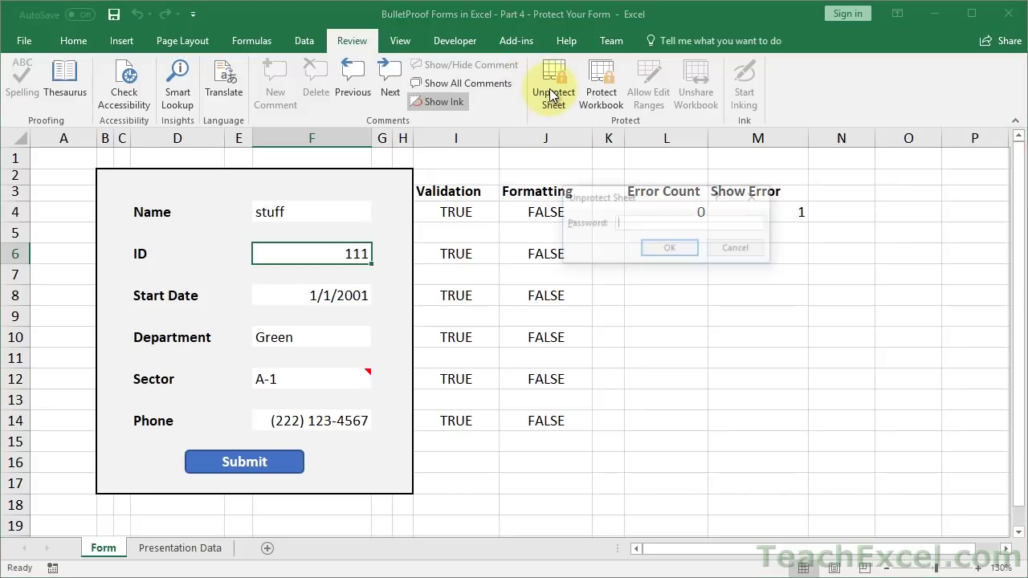
left_click(664, 247)
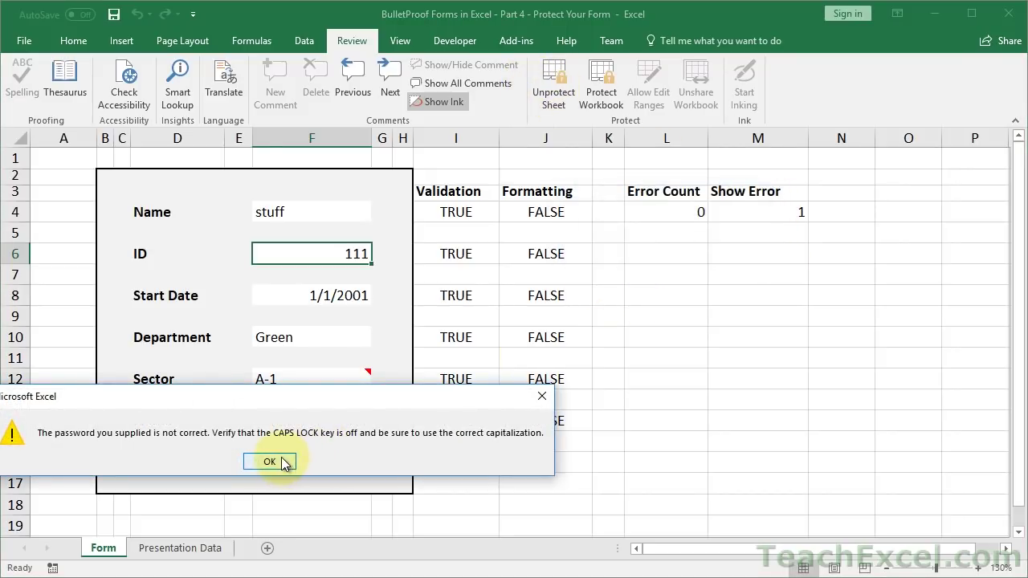
left_click(288, 462)
- Unprotect the sheet with the correct sheet password, then select cells I6 and K6
left_click(554, 110)
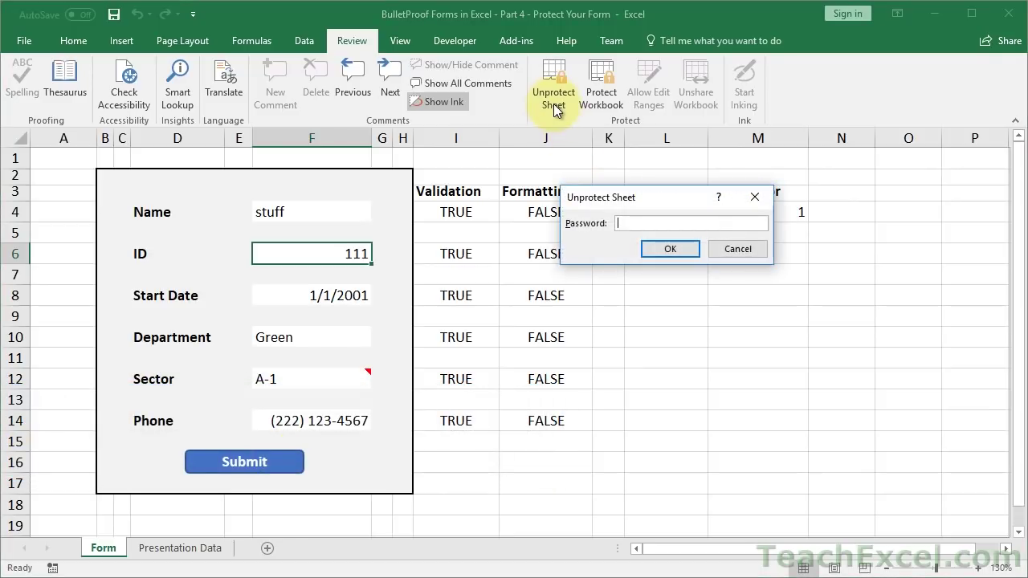
type("123456")
key("Return")
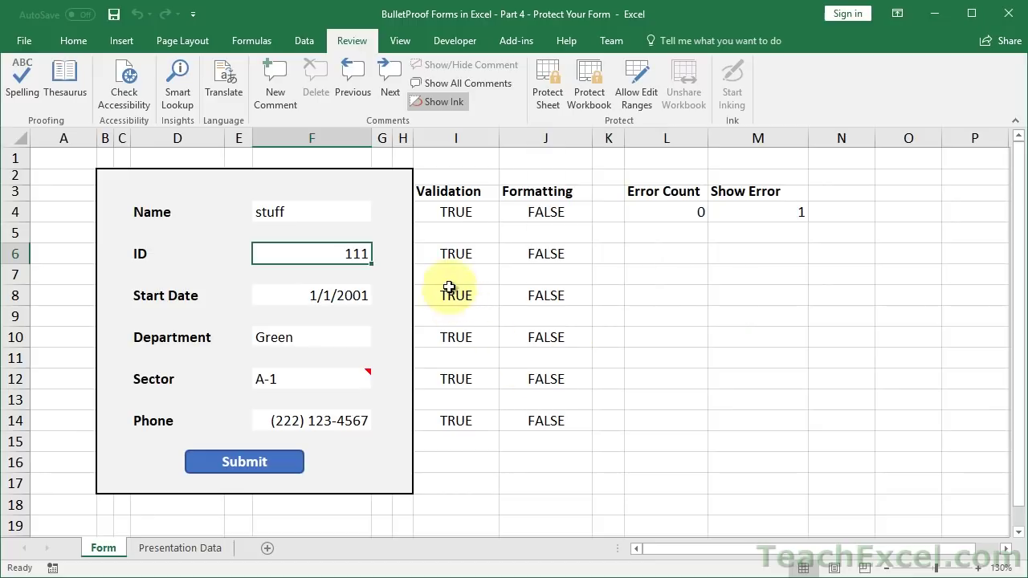
left_click(458, 250)
left_click(610, 250)
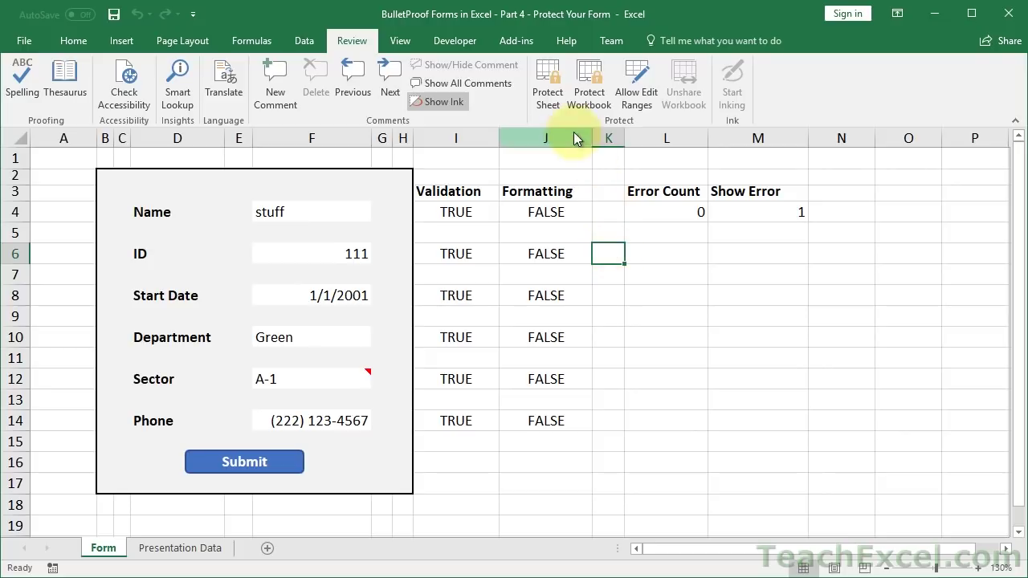
- Re-protect the Form sheet, then submit the form and dismiss the Success message
left_click(549, 100)
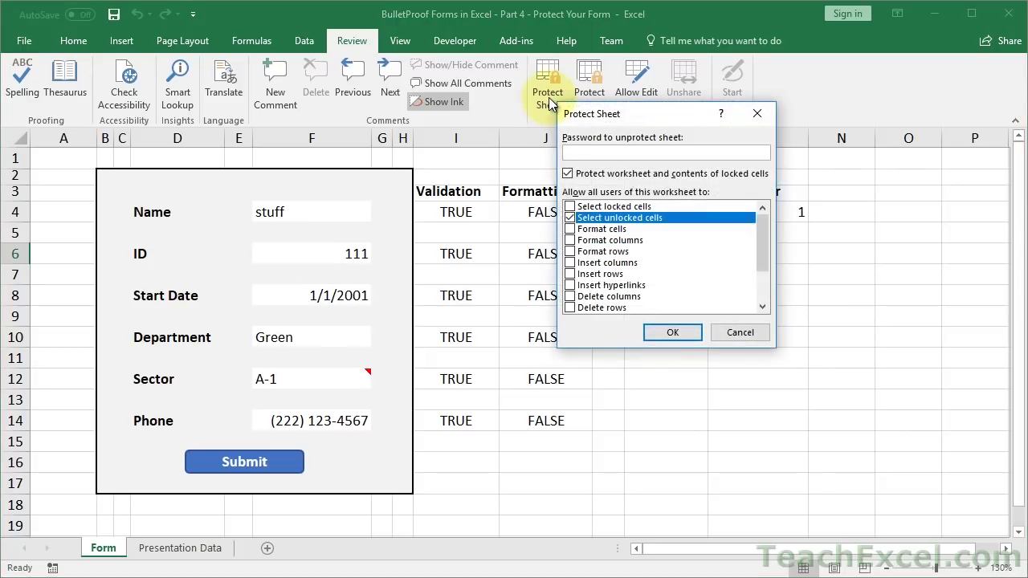
left_click(672, 335)
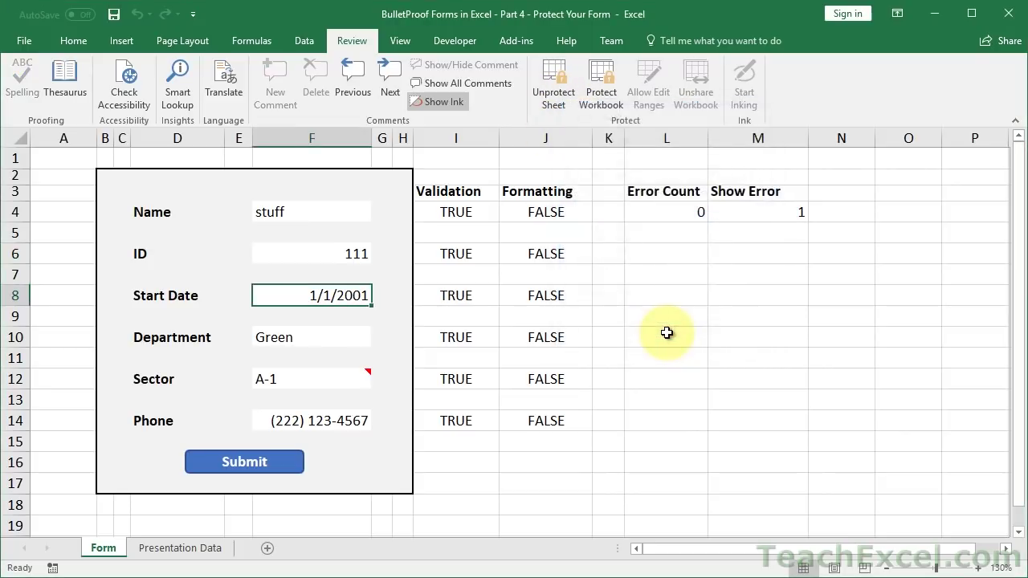
left_click(277, 466)
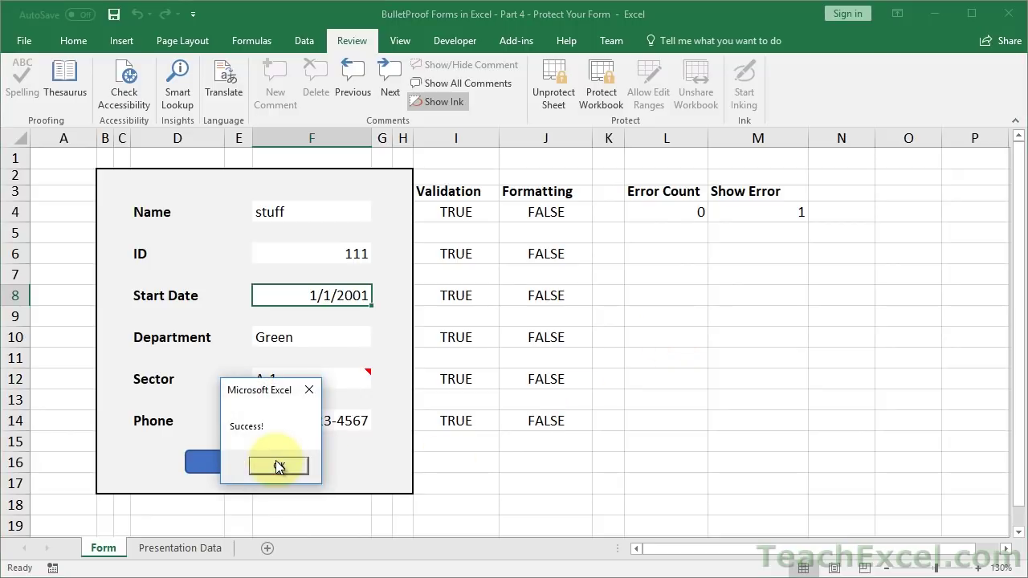
left_click(271, 466)
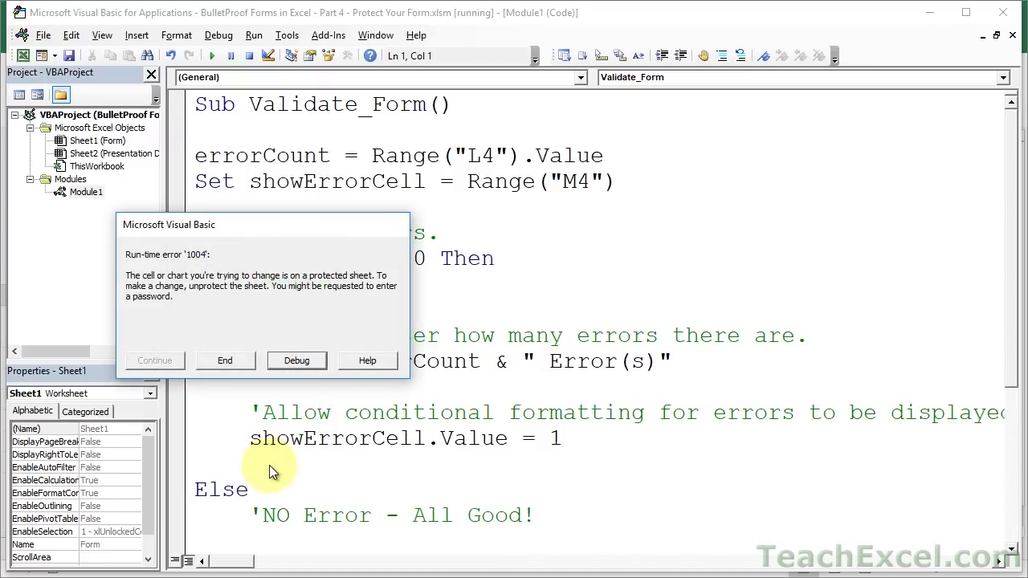
- Debug the error to the failing showErrorCell.Value = 0 line, then reset the halted macro
left_click(298, 360)
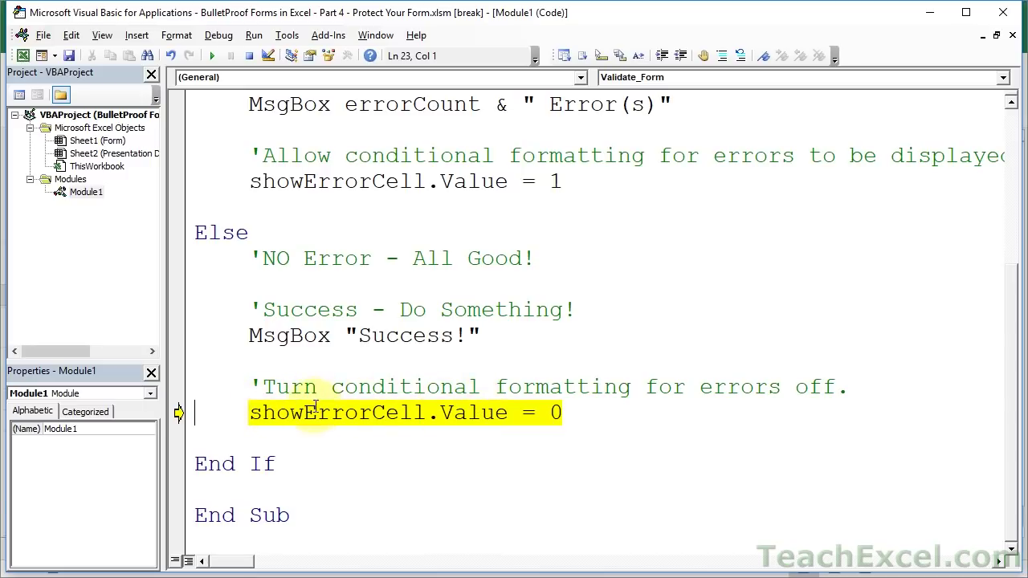
key("alt+F11")
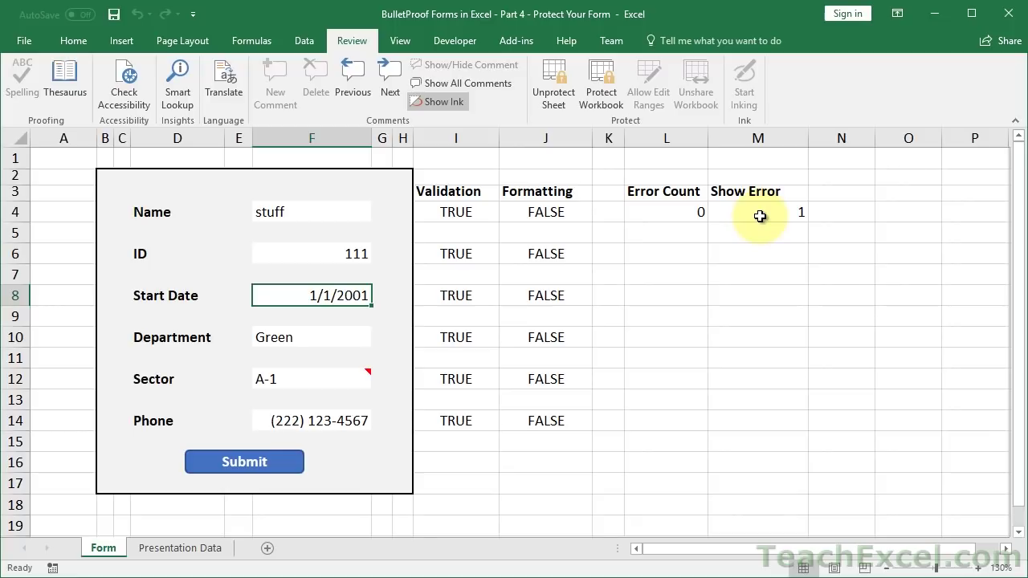
key("alt+F11")
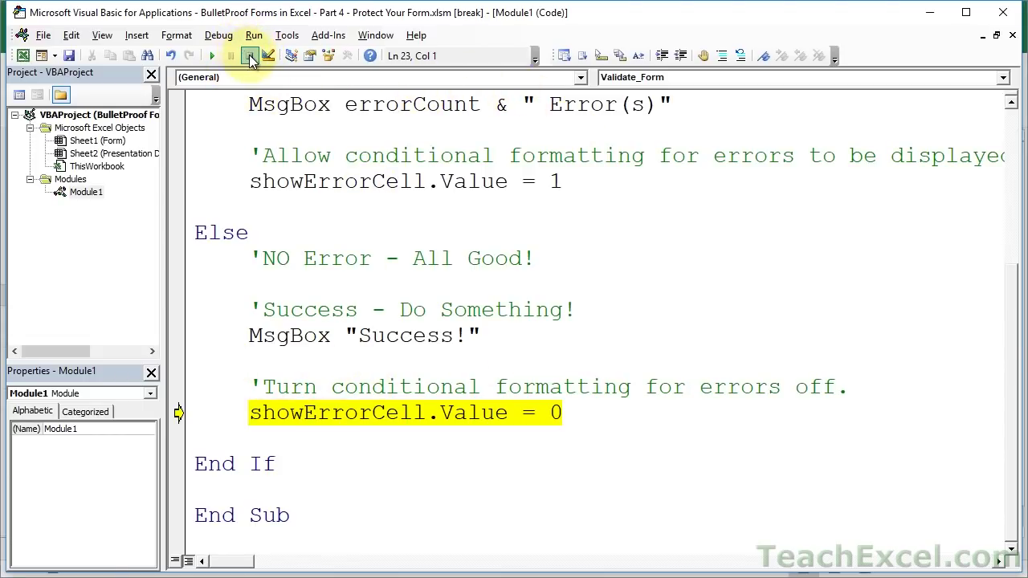
left_click(250, 57)
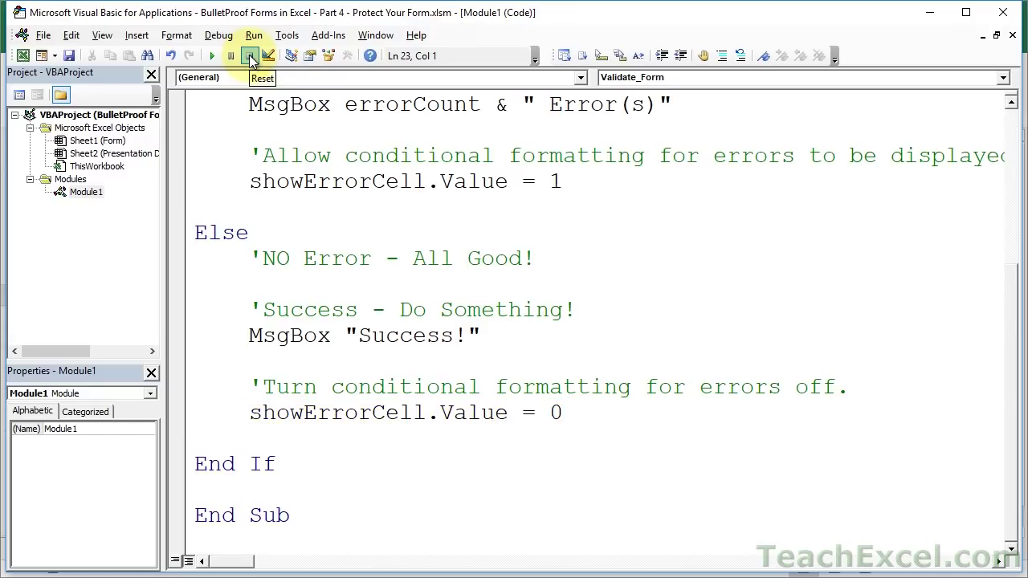
- Review Validate_Form's error and success blocks that set the show-error cell, comparing with Excel
scroll(560, 325, "up", 2)
scroll(560, 325, "up", 2)
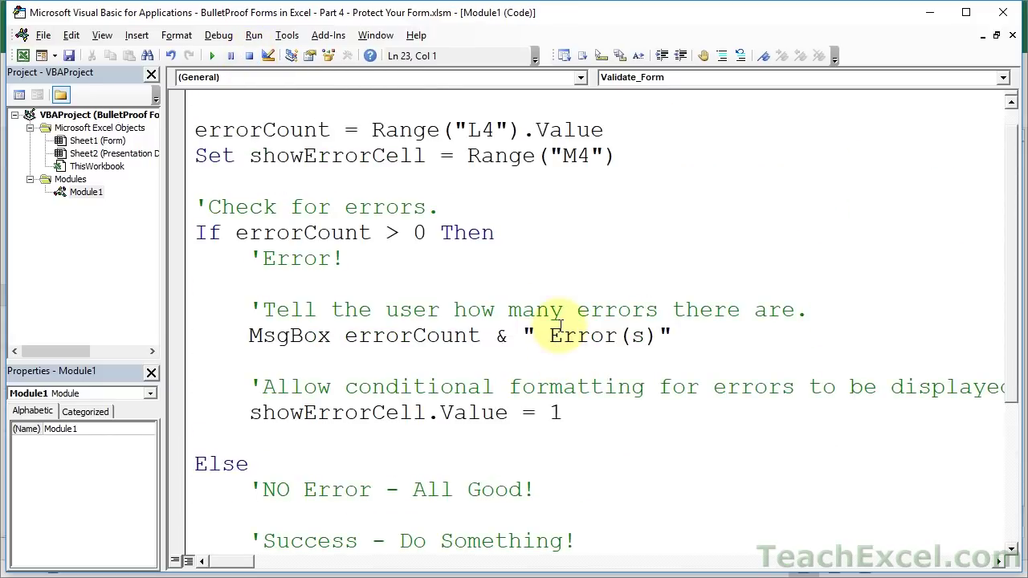
left_click(458, 266)
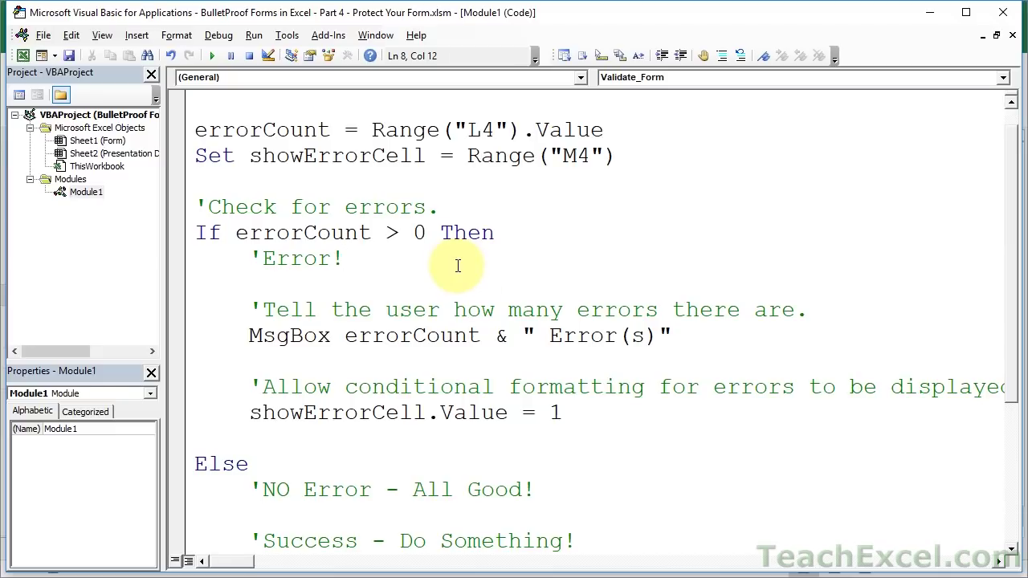
left_click_drag(563, 412, 248, 382)
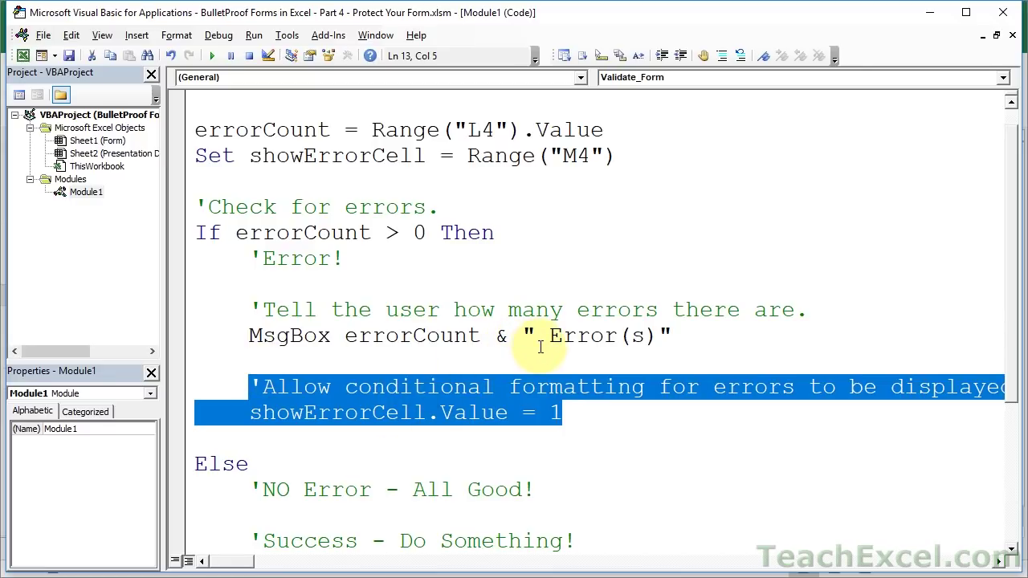
key("alt+F11")
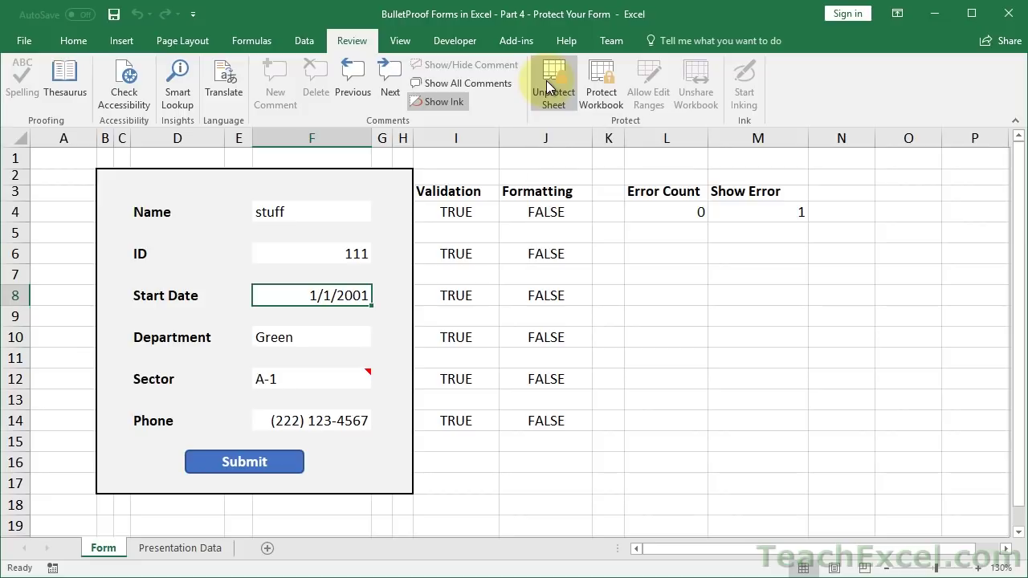
key("alt+F11")
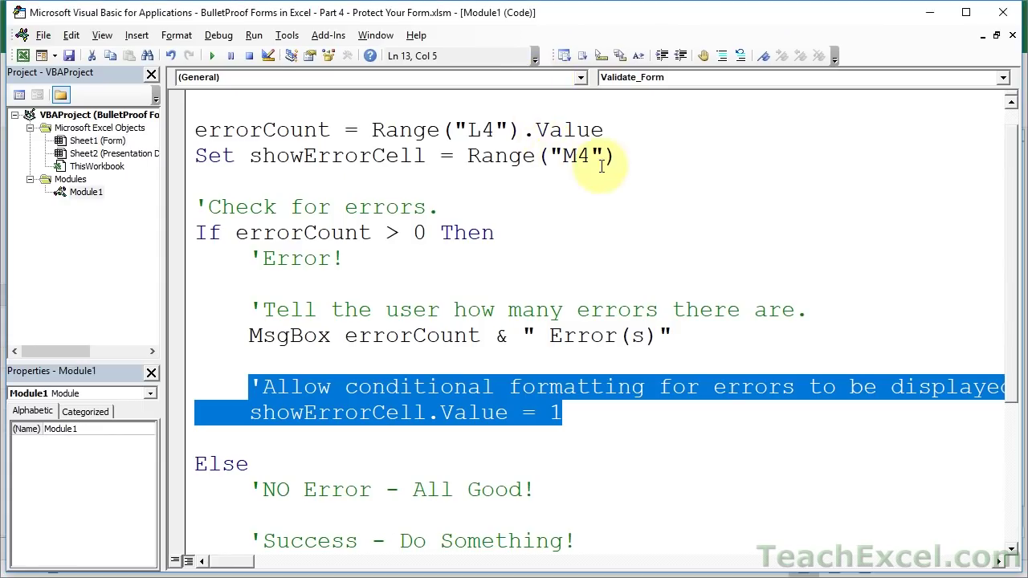
left_click(626, 164)
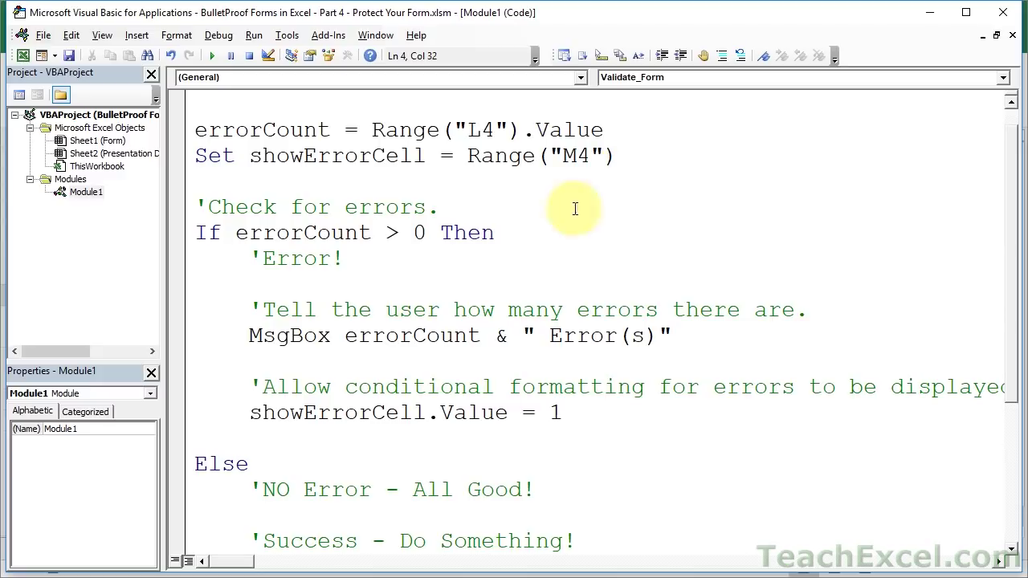
left_click(291, 283)
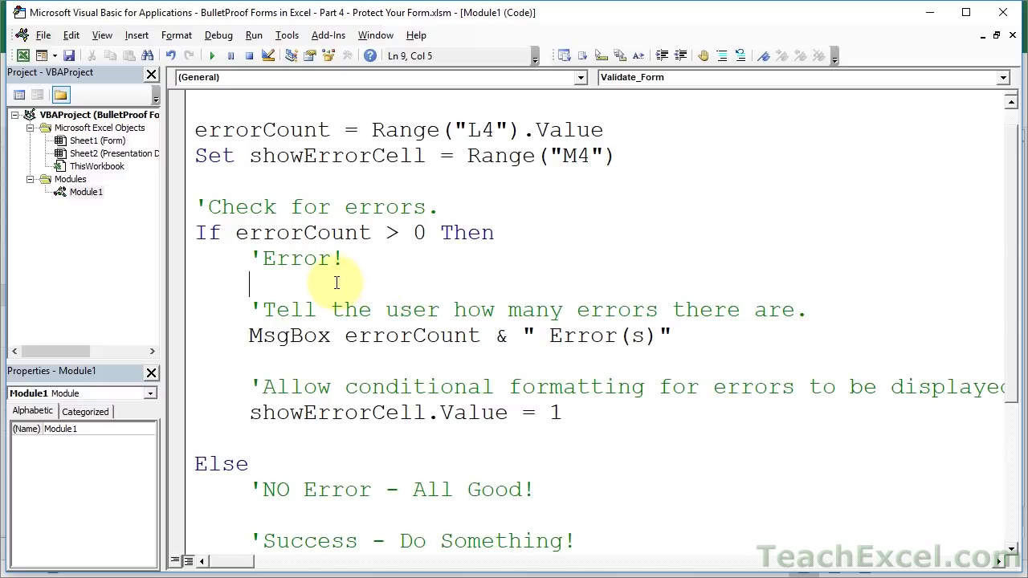
left_click(274, 434)
scroll(274, 433, "down", 3)
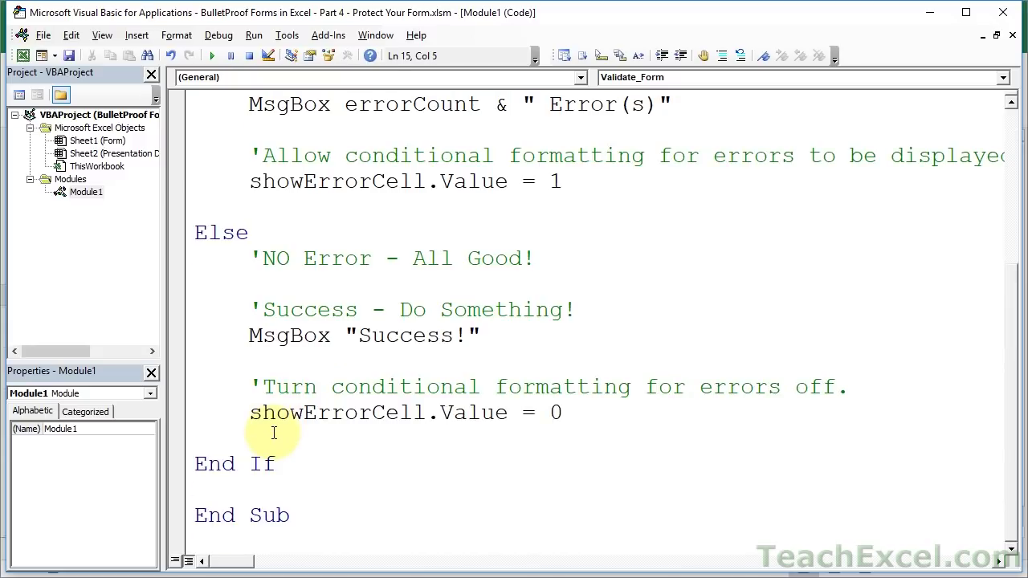
left_click(266, 288)
scroll(261, 292, "up", 3)
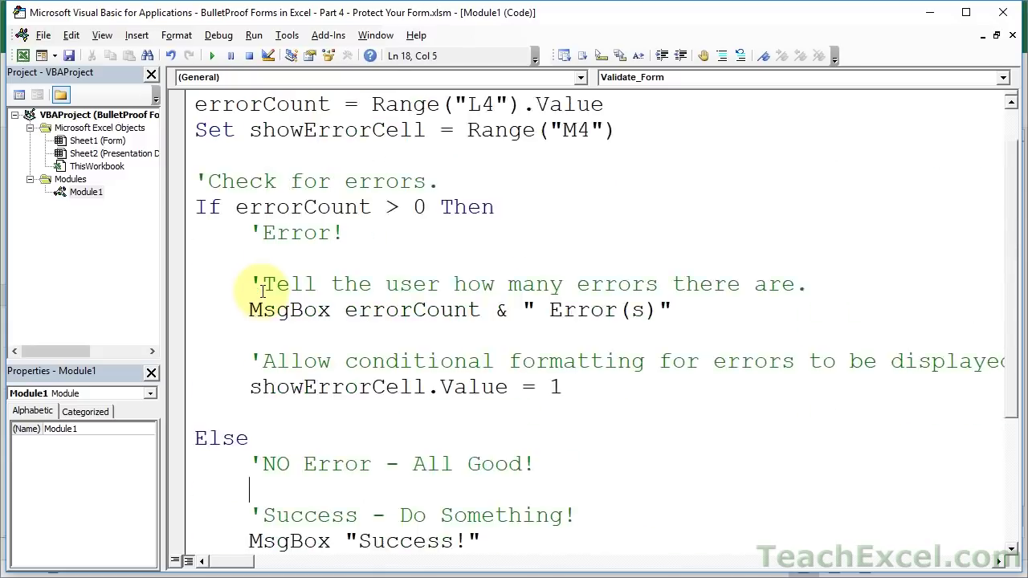
scroll(261, 292, "up", 1)
- Add an 'Unprotect the Worksheet comment after the Set showErrorCell line
left_click(644, 192)
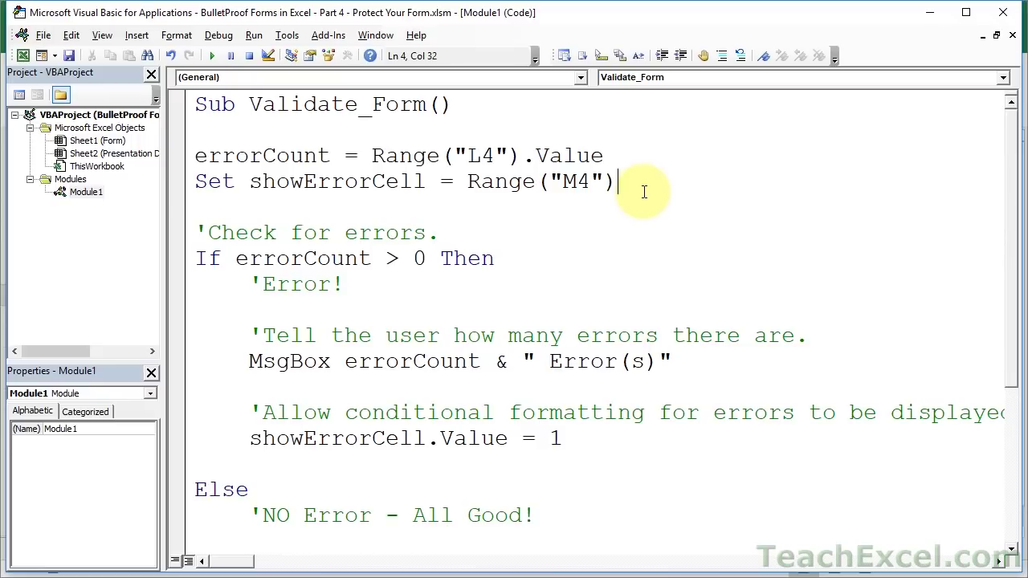
key("Return")
key("Return")
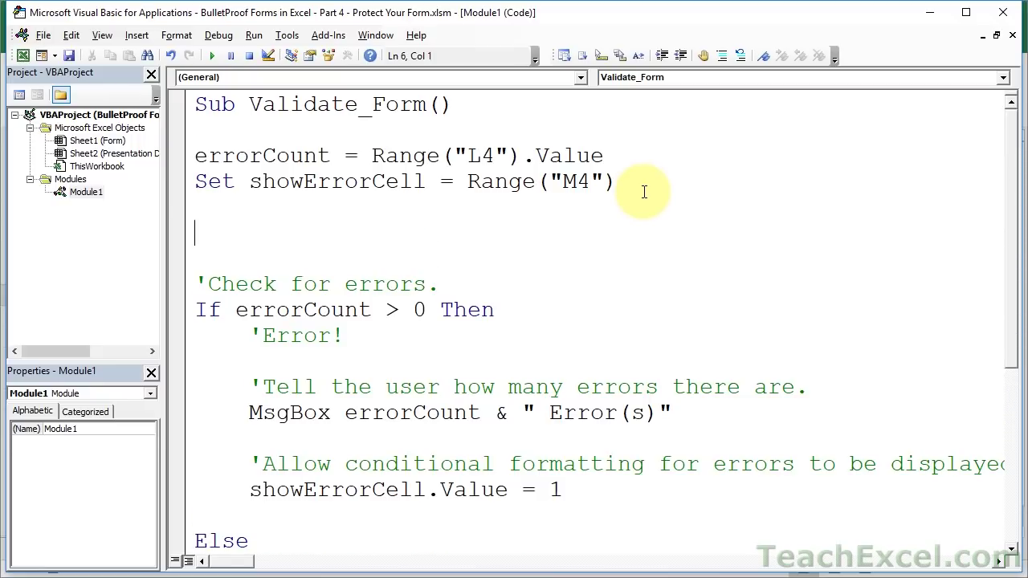
type("'Unprotect ")
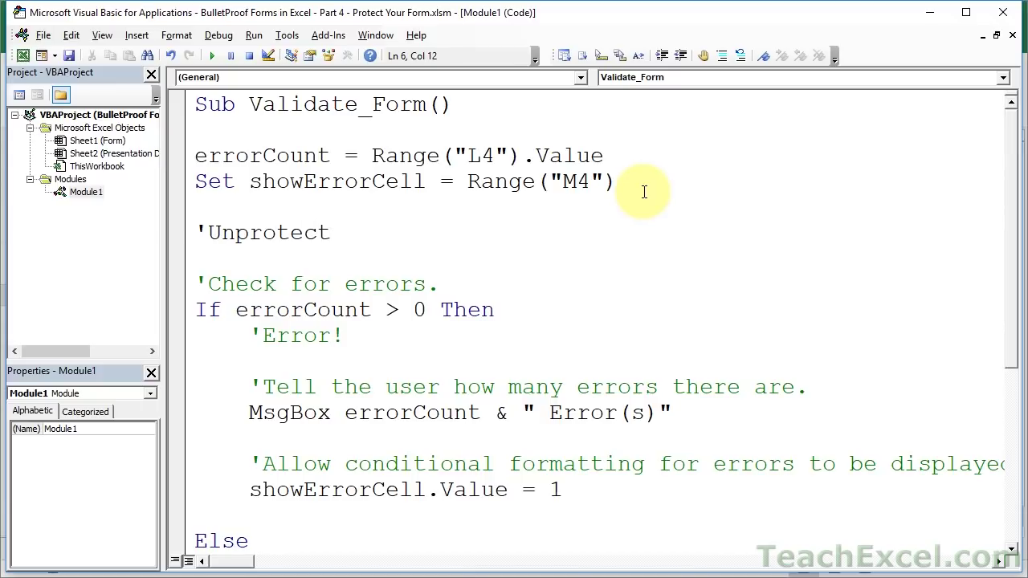
type("the Worksheet")
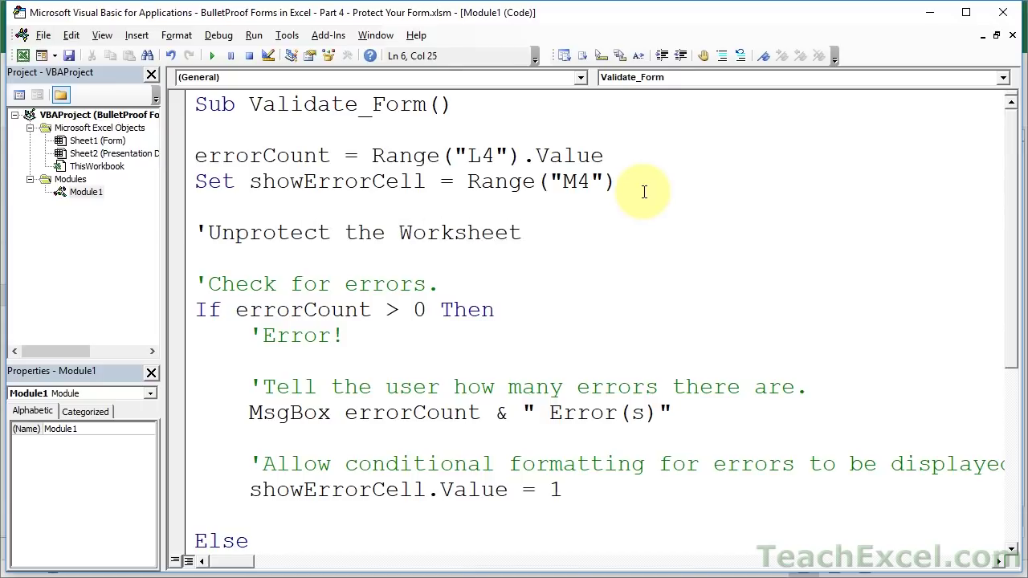
key("Return")
- Add a 'Protect the Worksheet comment after the End If line
scroll(647, 192, "down", 4)
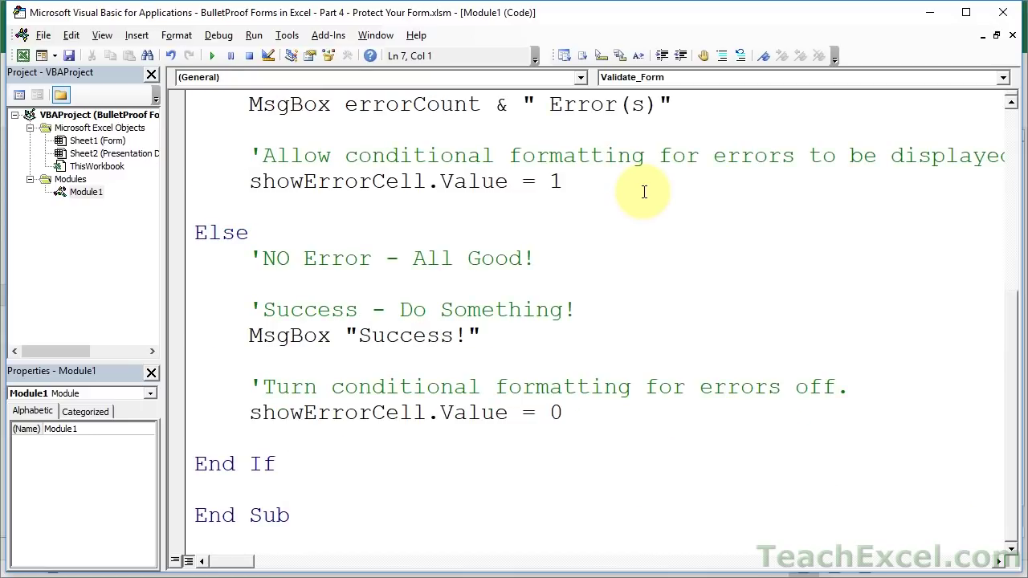
left_click(411, 469)
key("Return")
key("Return")
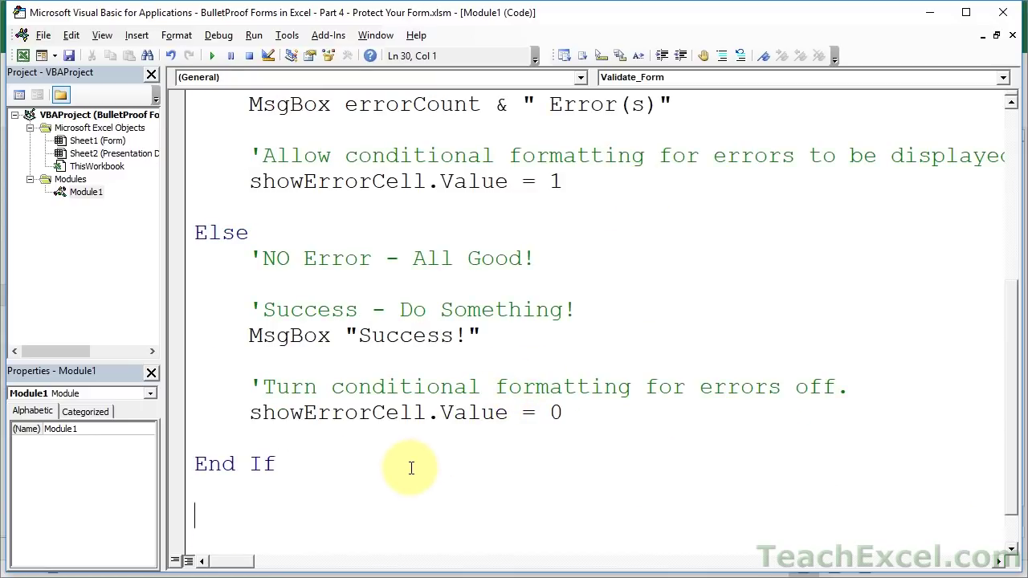
type("'Protec")
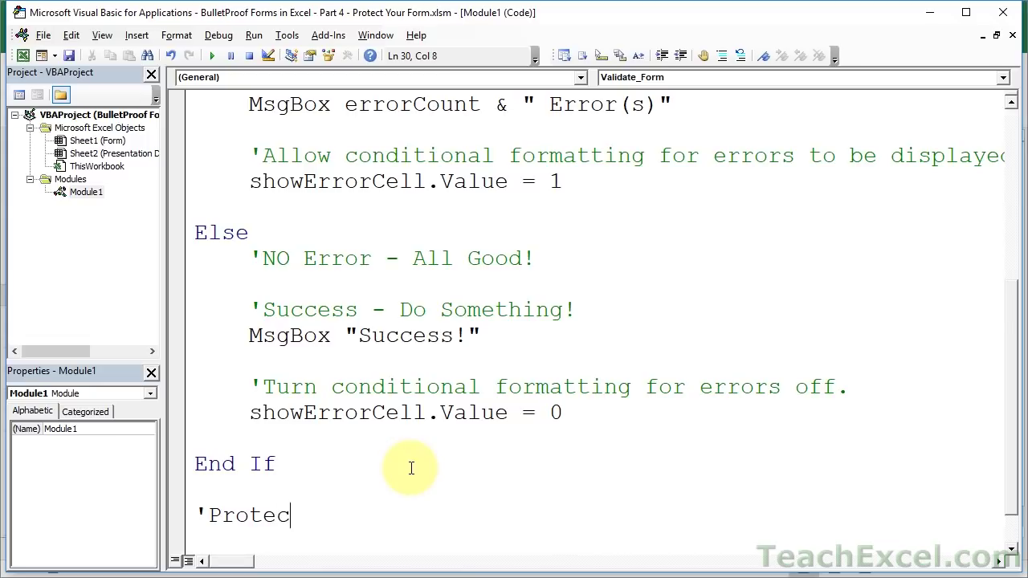
type("t the worksheet")
key("BackSpace")
key("BackSpace")
key("BackSpace")
key("BackSpace")
key("BackSpace")
key("BackSpace")
key("BackSpace")
key("BackSpace")
key("BackSpace")
type("Worksheet")
key("Return")
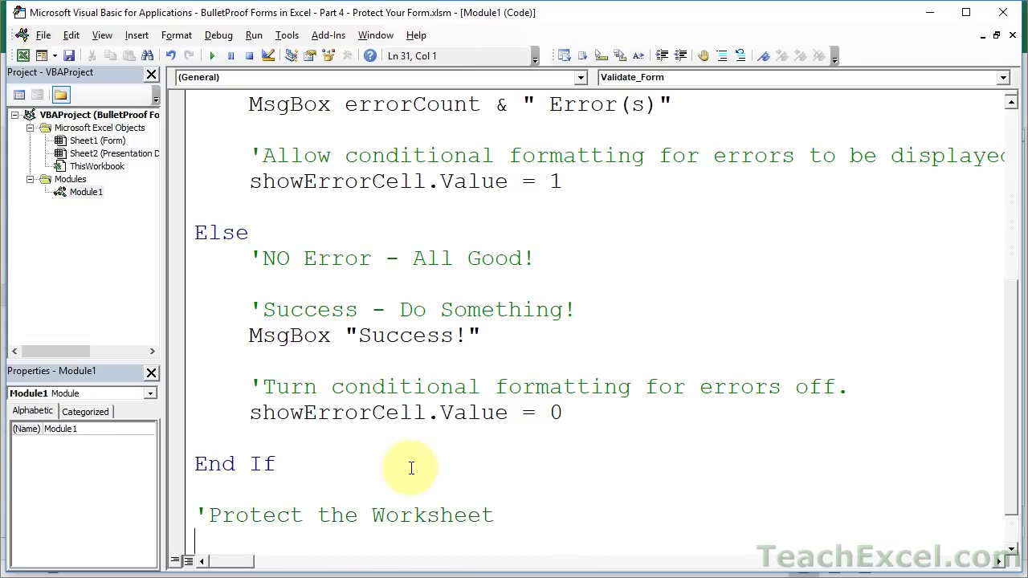
scroll(444, 383, "up", 5)
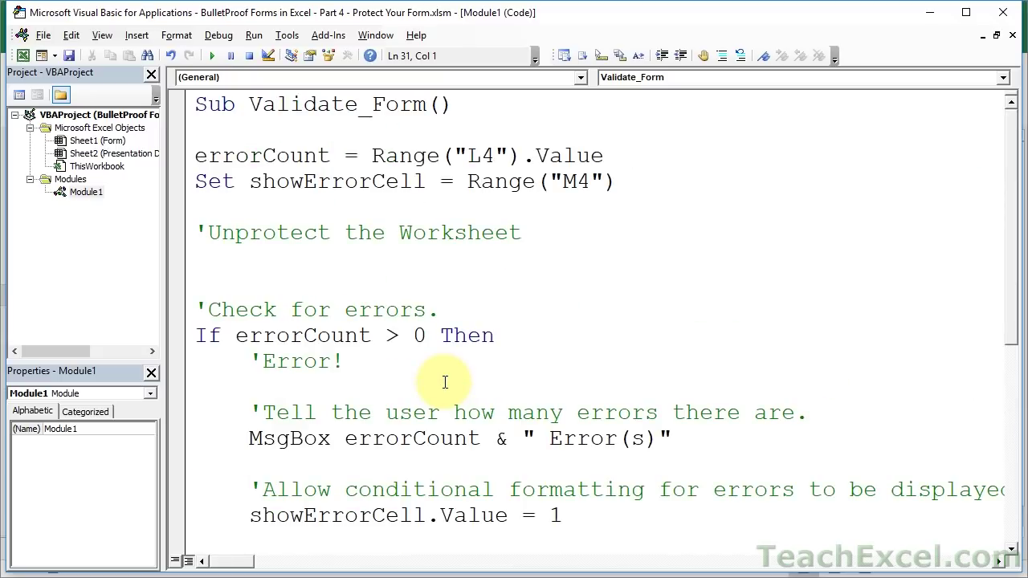
left_click(329, 253)
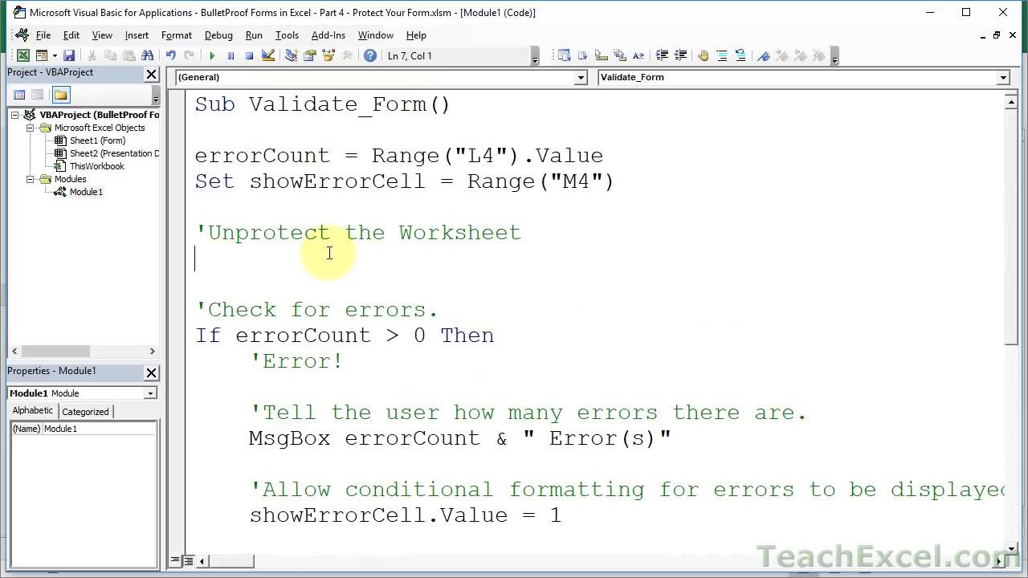
key("alt+F11")
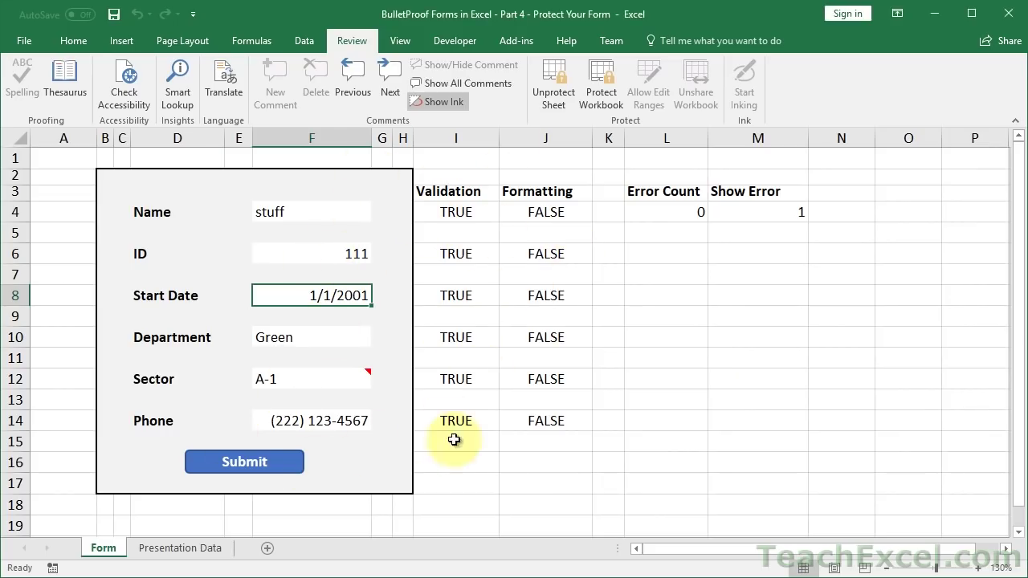
- Add ActiveSheet.Unprotect with the sheet password under the 'Unprotect the Worksheet comment
key("alt+F11")
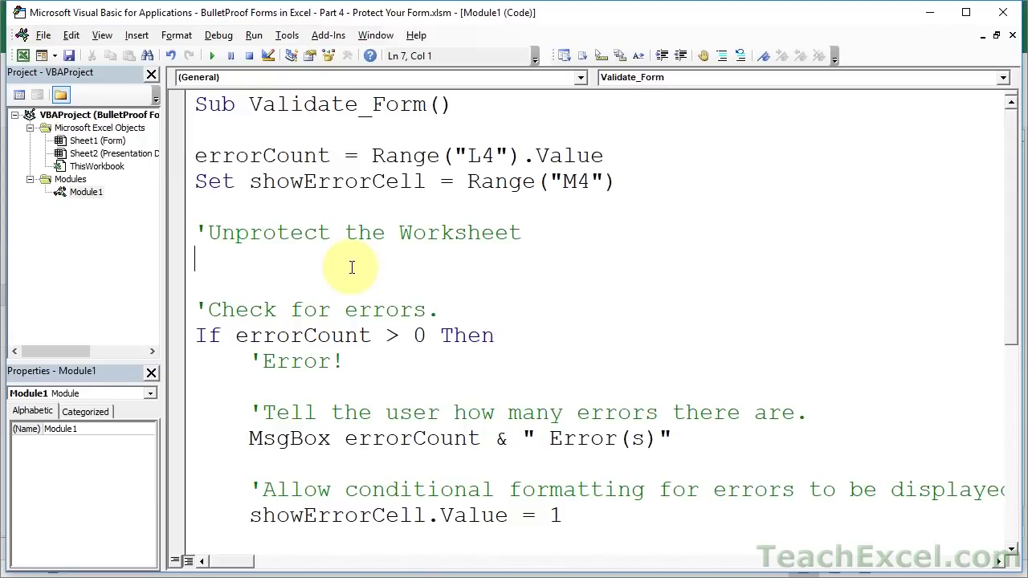
type("activesheet")
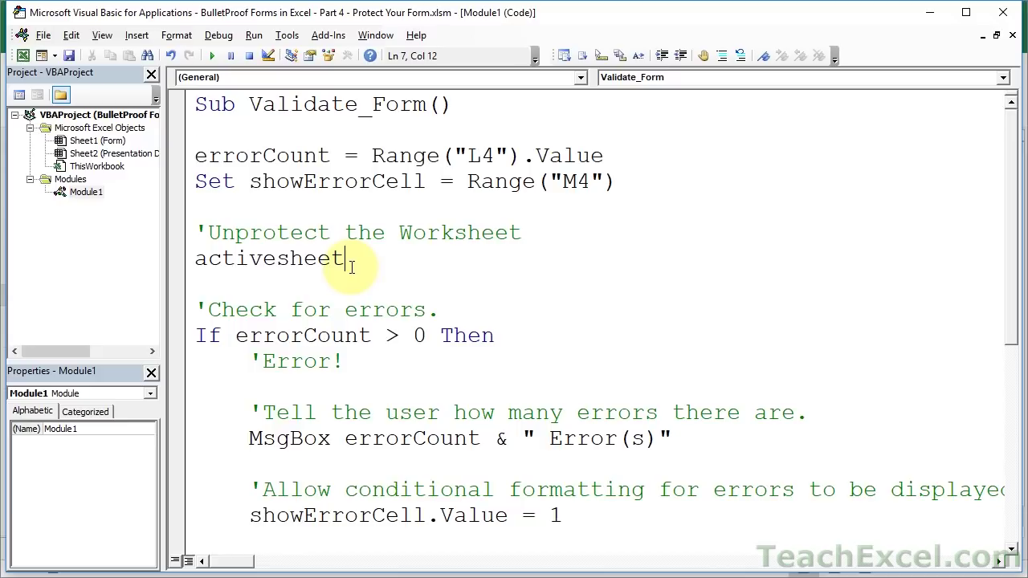
type(".unprotect")
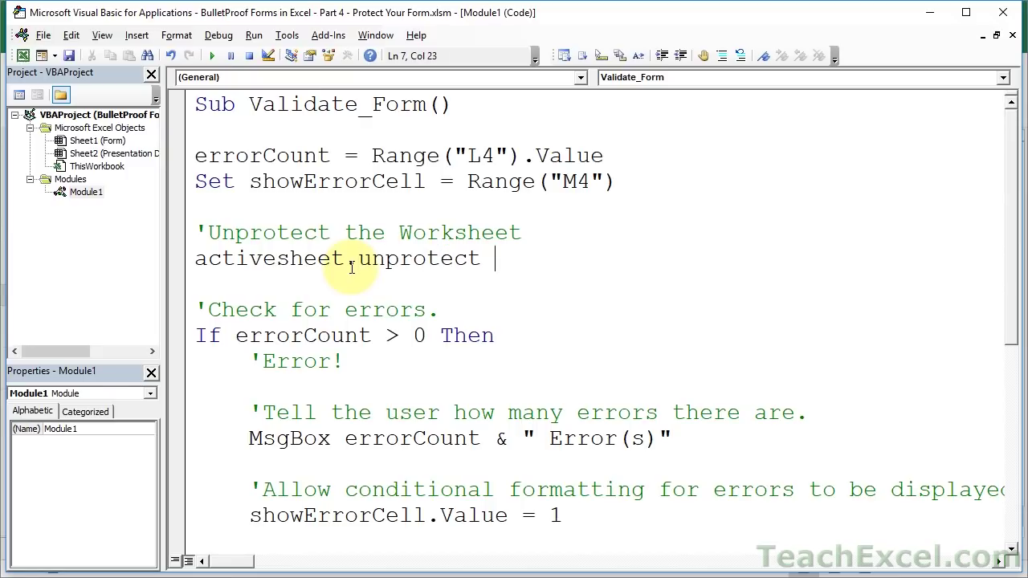
type(" \"123456")
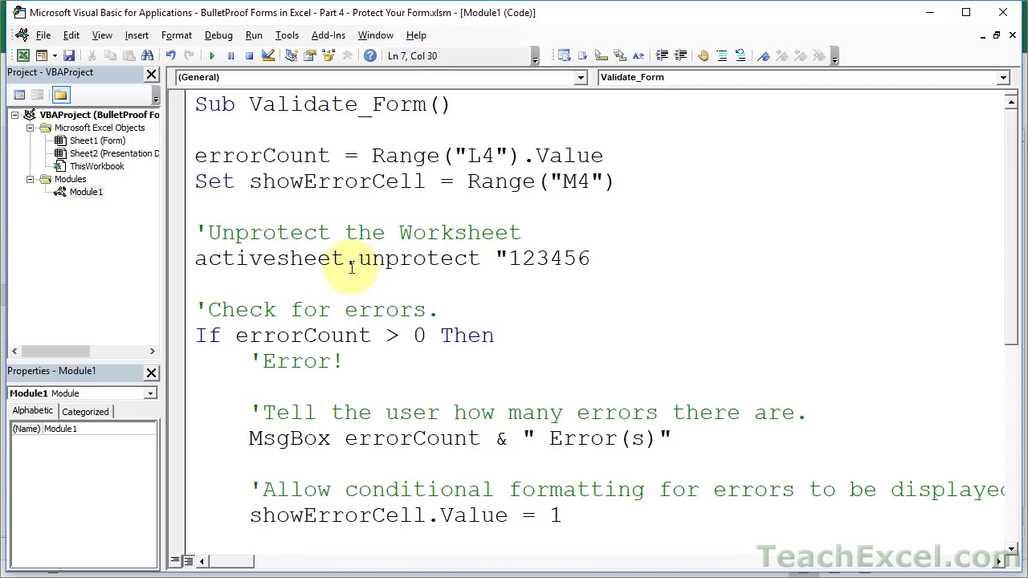
type("\"")
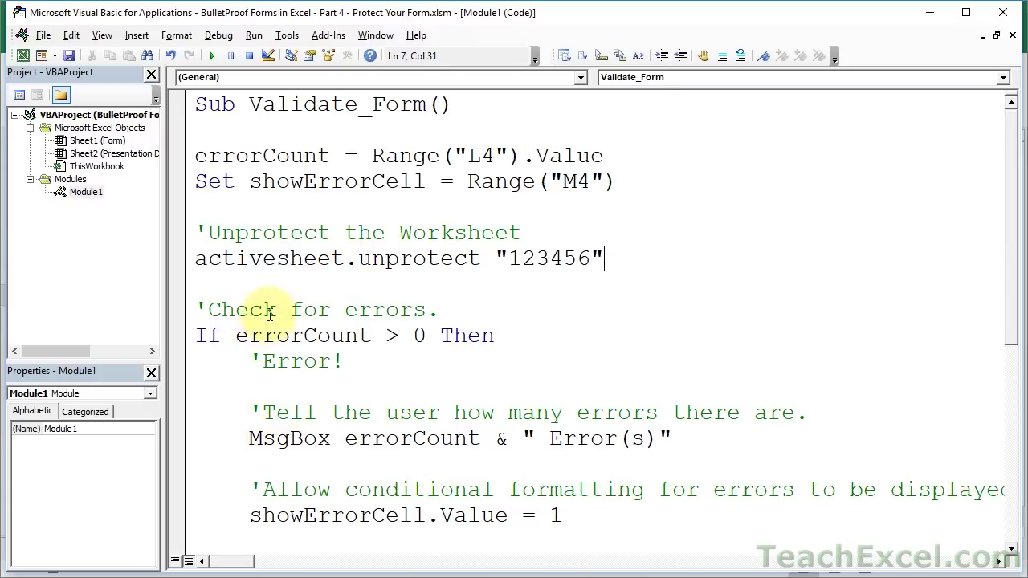
left_click(277, 290)
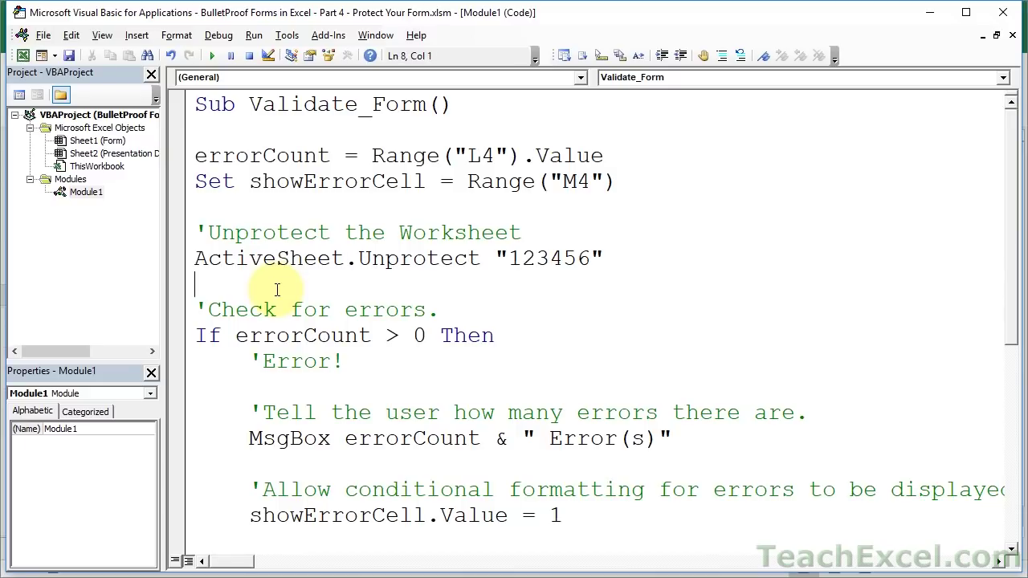
double_click(549, 262)
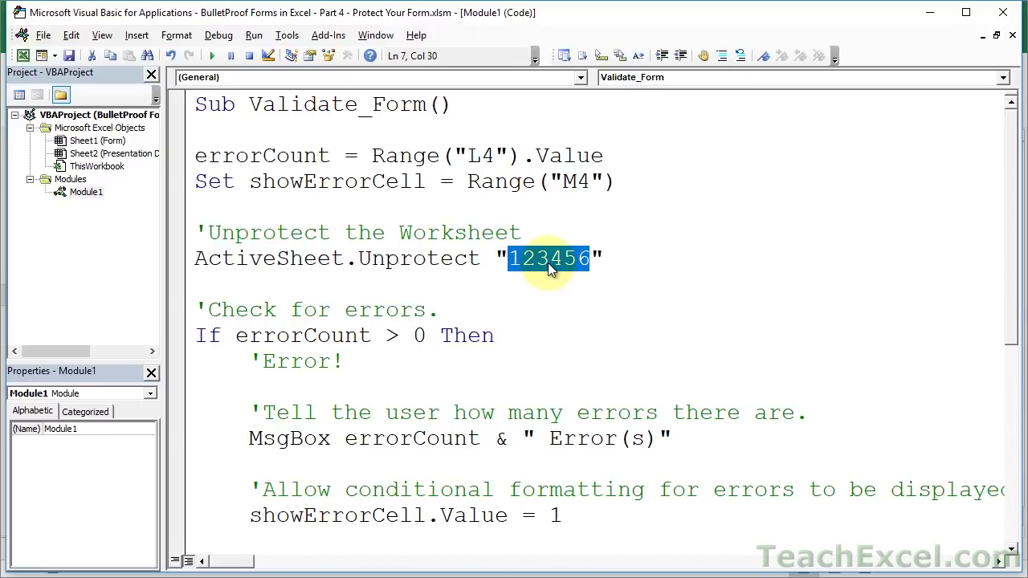
- Add ActiveSheet.Protect with the same password under the 'Protect the Worksheet comment
scroll(547, 263, "down", 5)
left_click(508, 471)
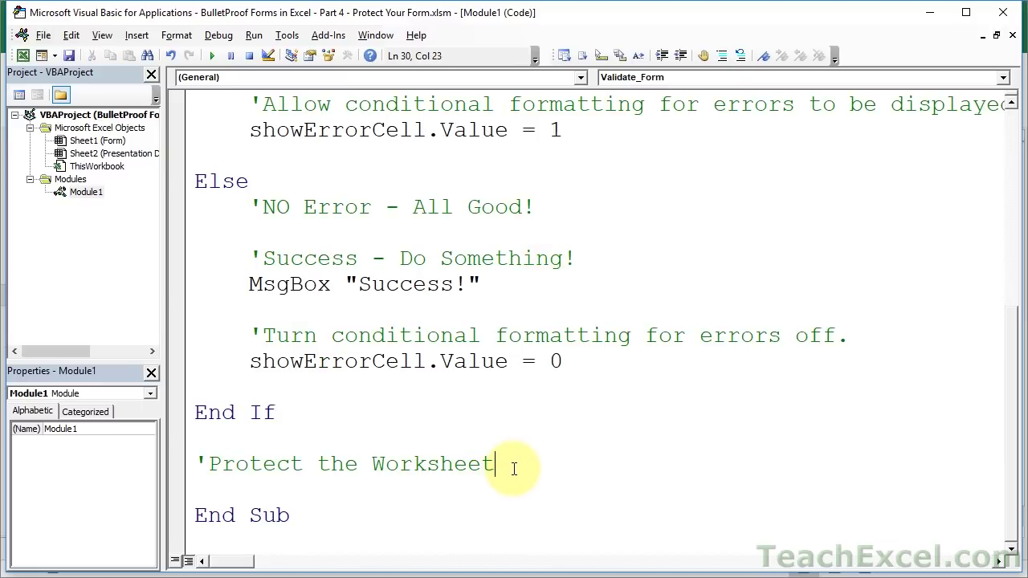
key("Return")
type("activesheet.")
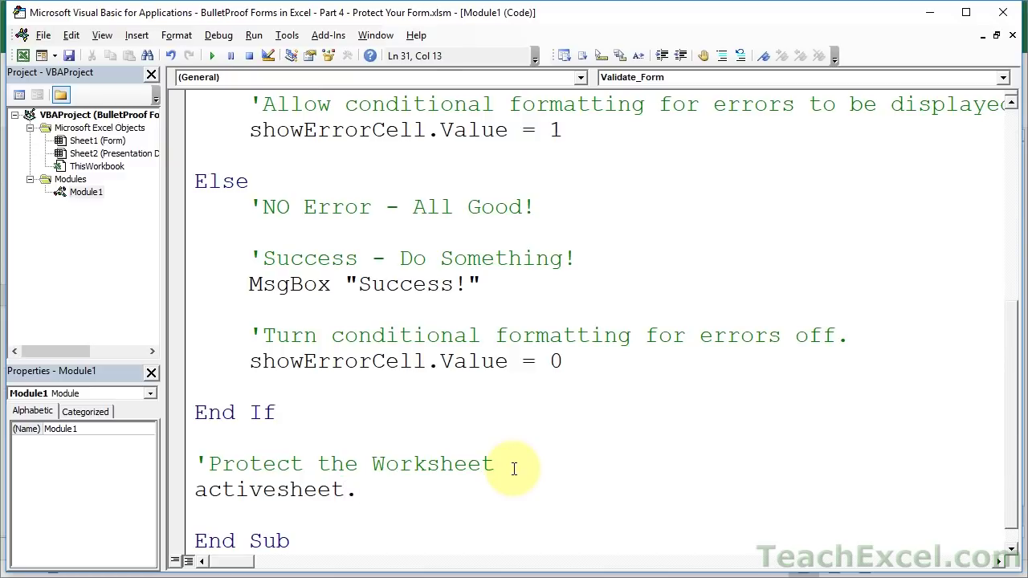
type("protect ")
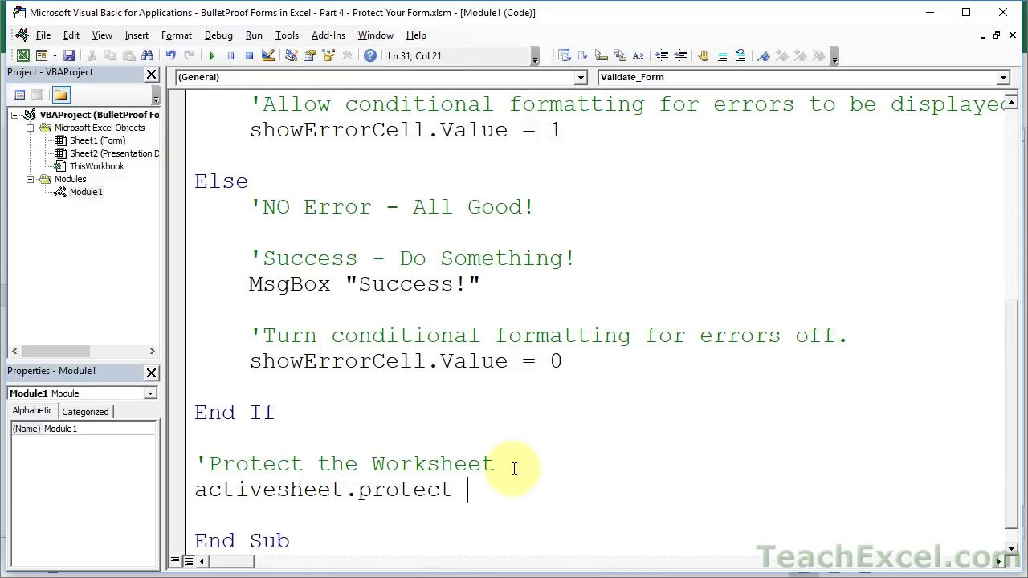
type("\"123456\"")
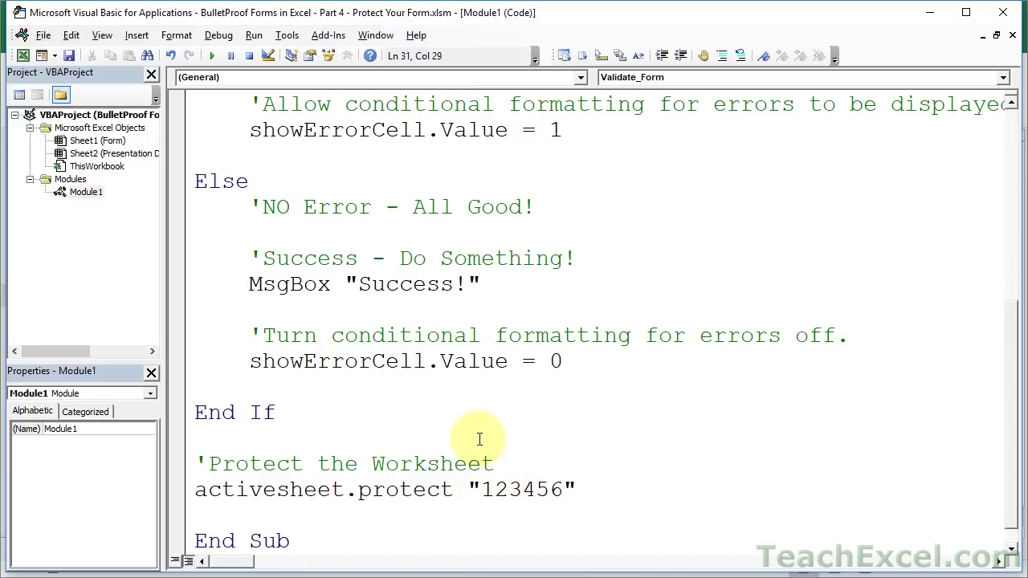
left_click(479, 439)
key("alt+F11")
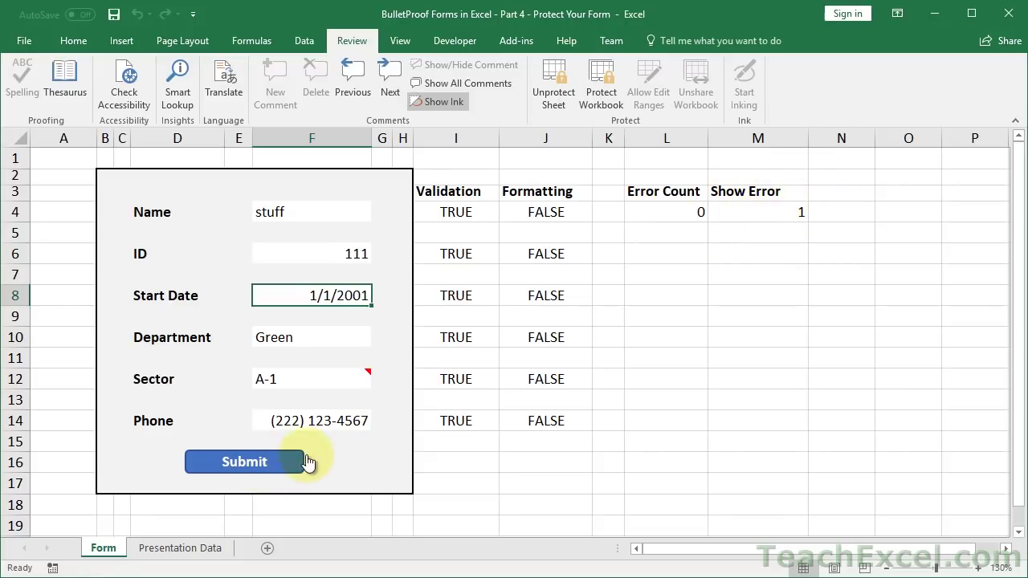
- Submit the protected form, confirm Success, and Tab through the unlocked entry cells to F14
left_click(276, 463)
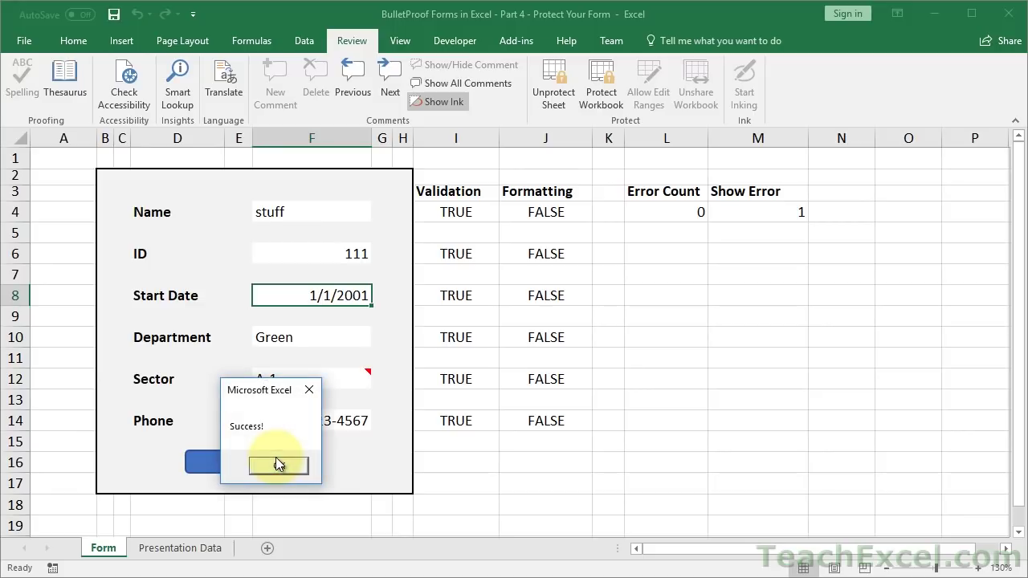
left_click(267, 465)
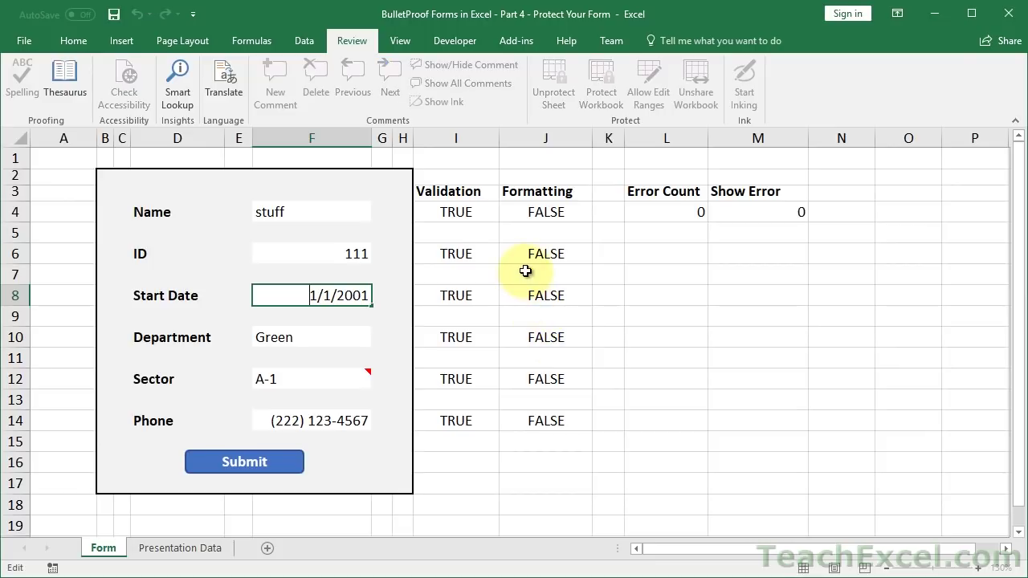
left_click(371, 263)
key("Tab")
key("Tab")
key("Tab")
key("Tab")
key("Tab")
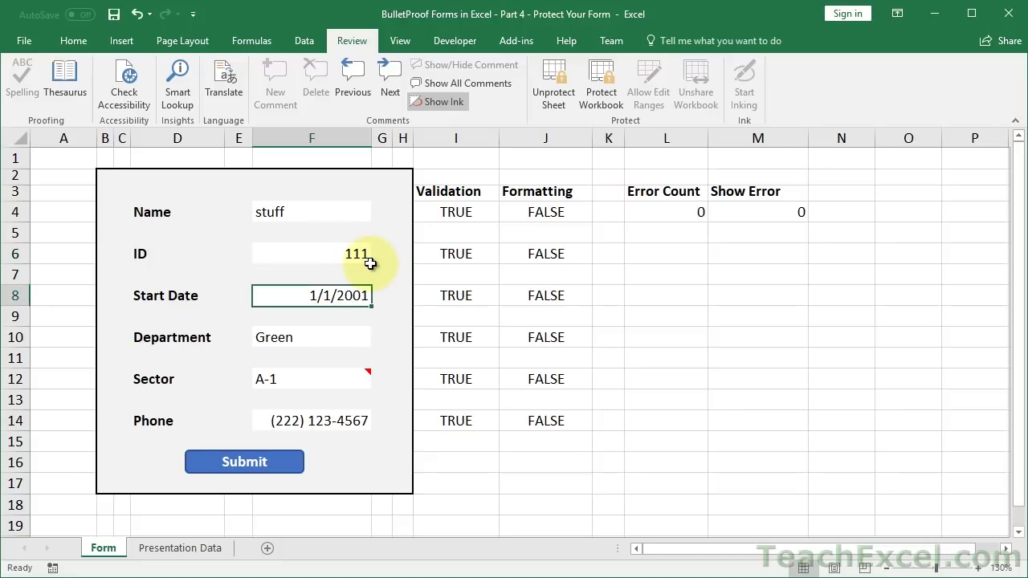
key("Tab")
key("Tab")
key("Tab")
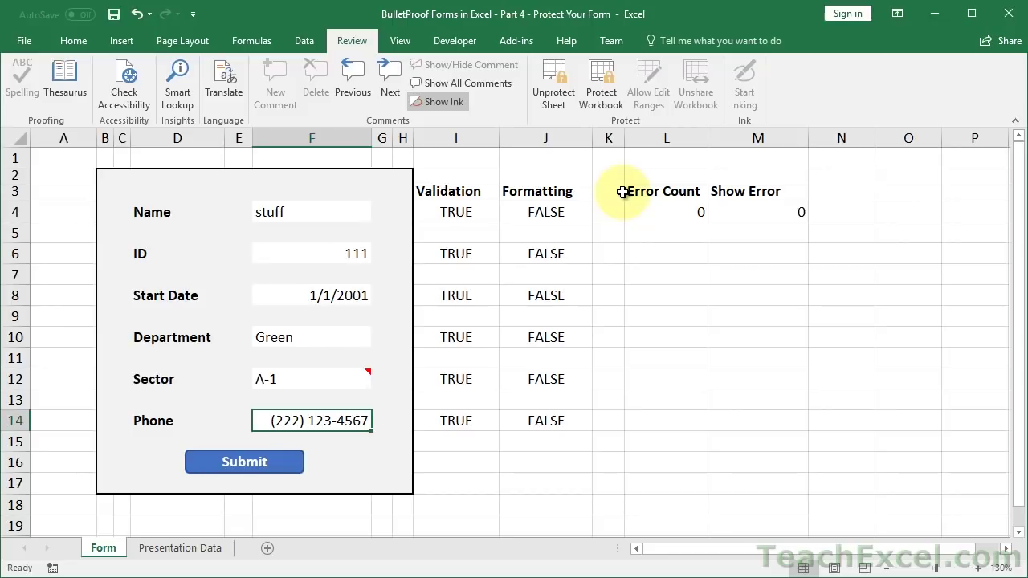
left_click(558, 90)
- Unprotect the Form sheet with its password, then cancel the Protect Sheet dialog
type("password")
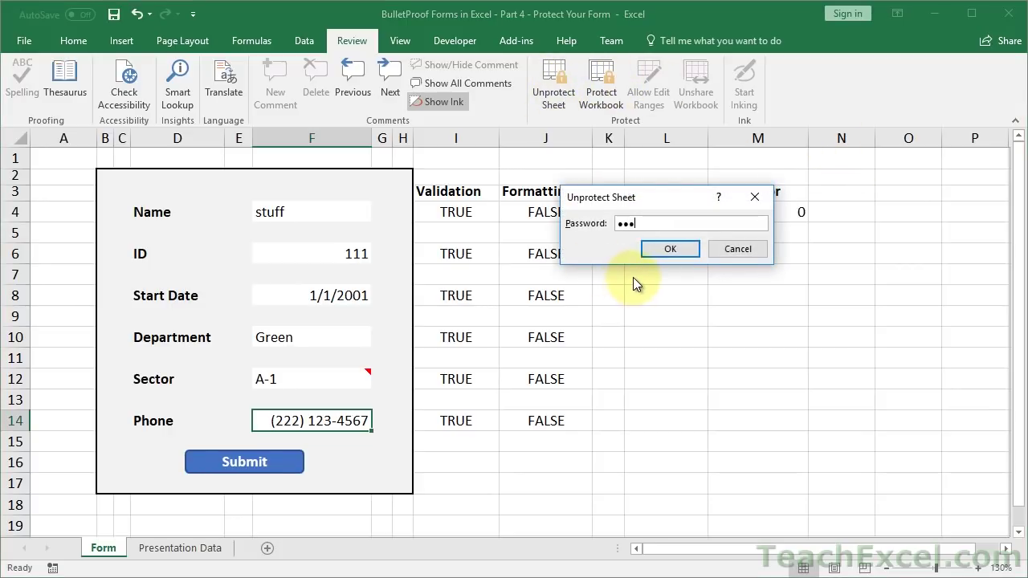
key("Return")
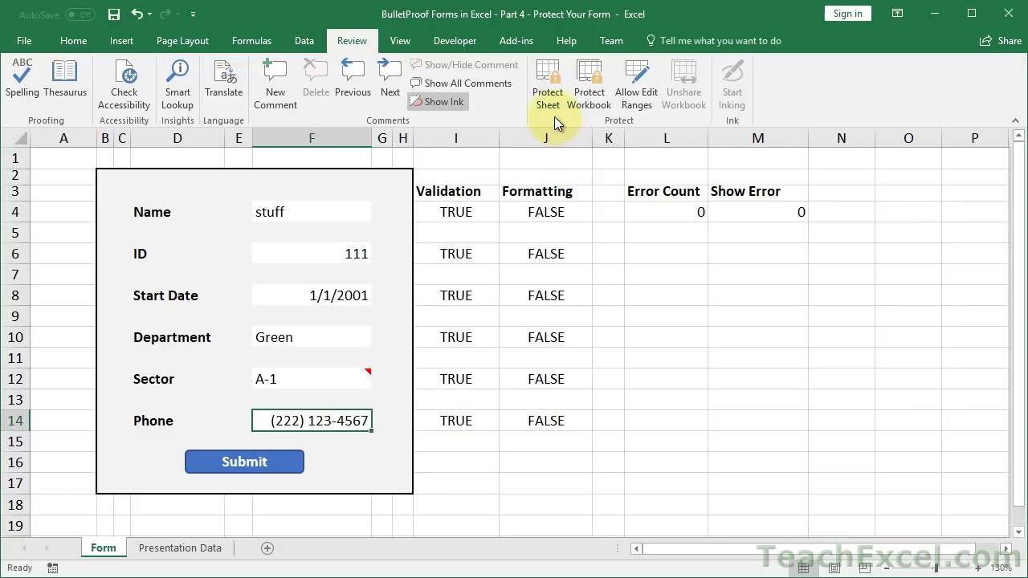
left_click(545, 102)
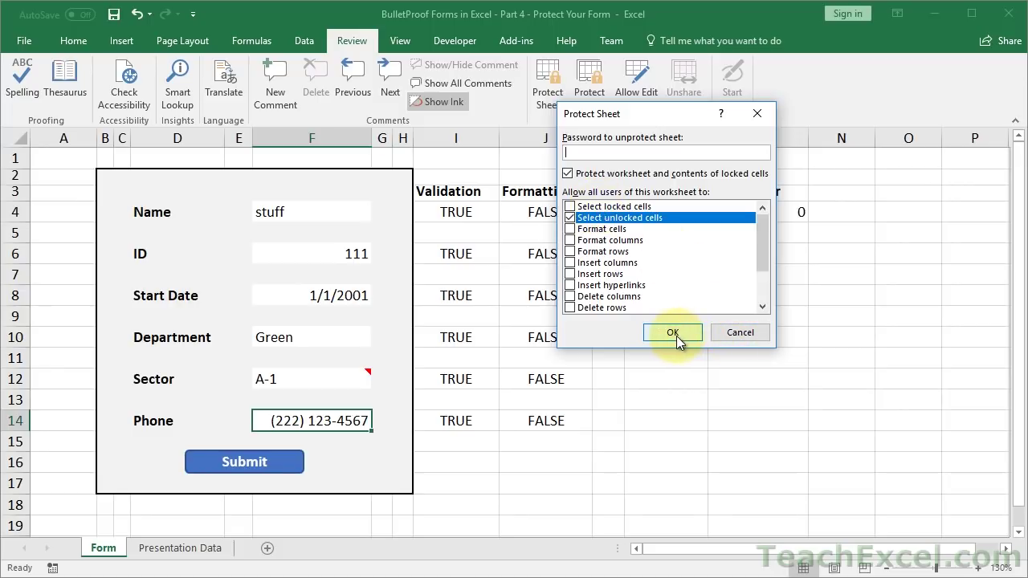
left_click(731, 335)
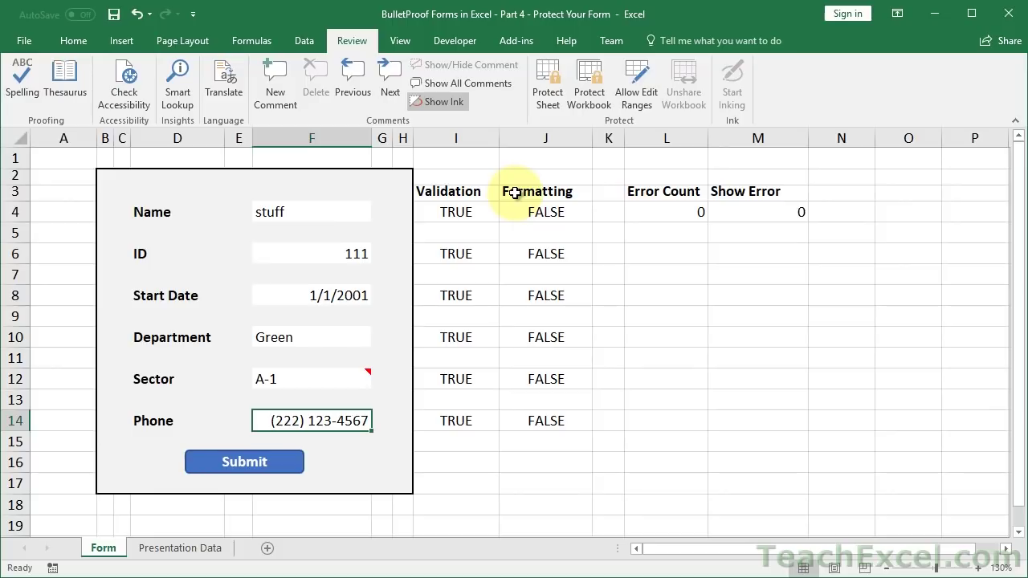
- Set the font colour of columns I through M to White, hiding Validation through Show Error
left_click_drag(456, 138, 775, 138)
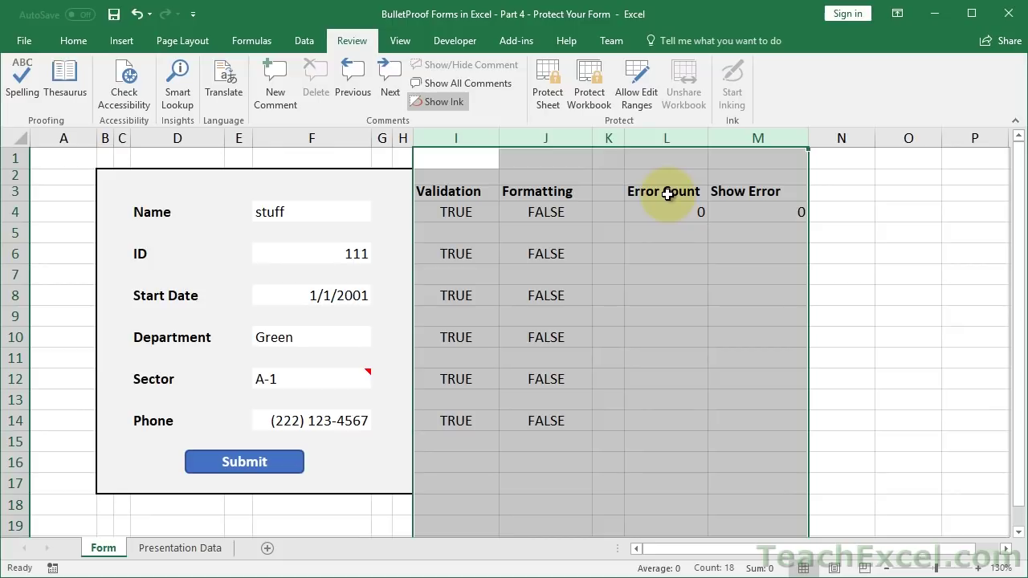
left_click(84, 43)
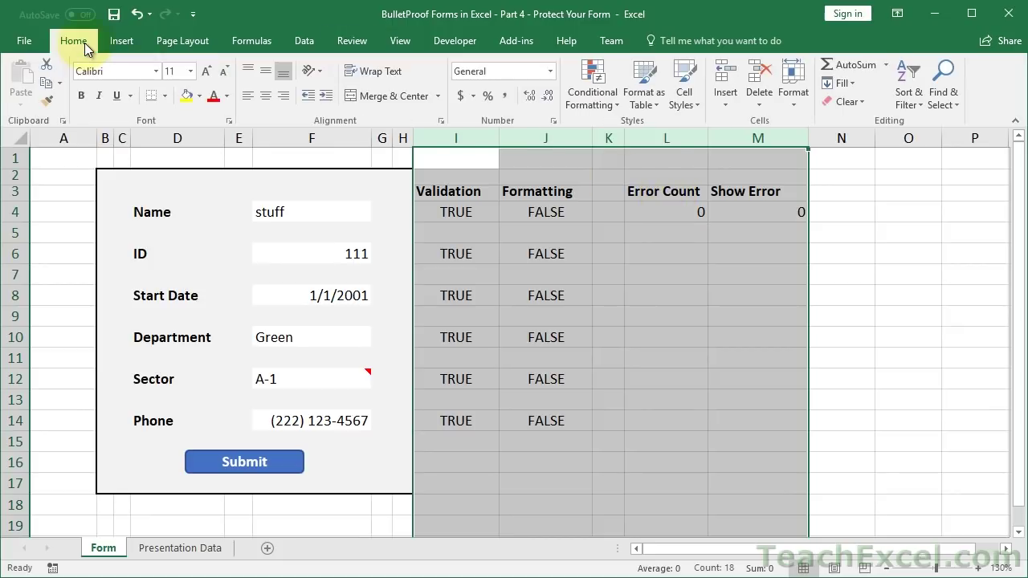
left_click(226, 95)
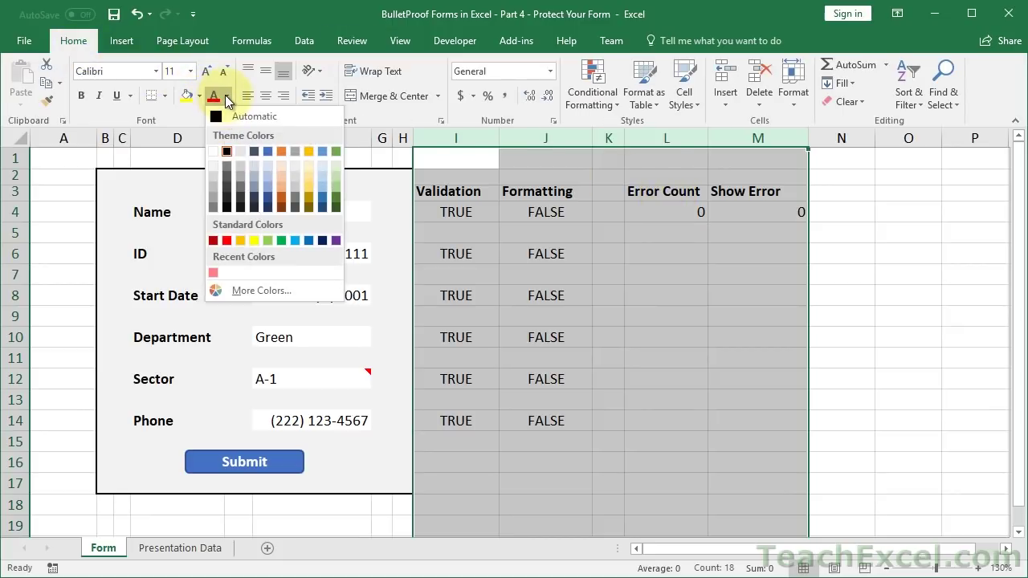
left_click(213, 152)
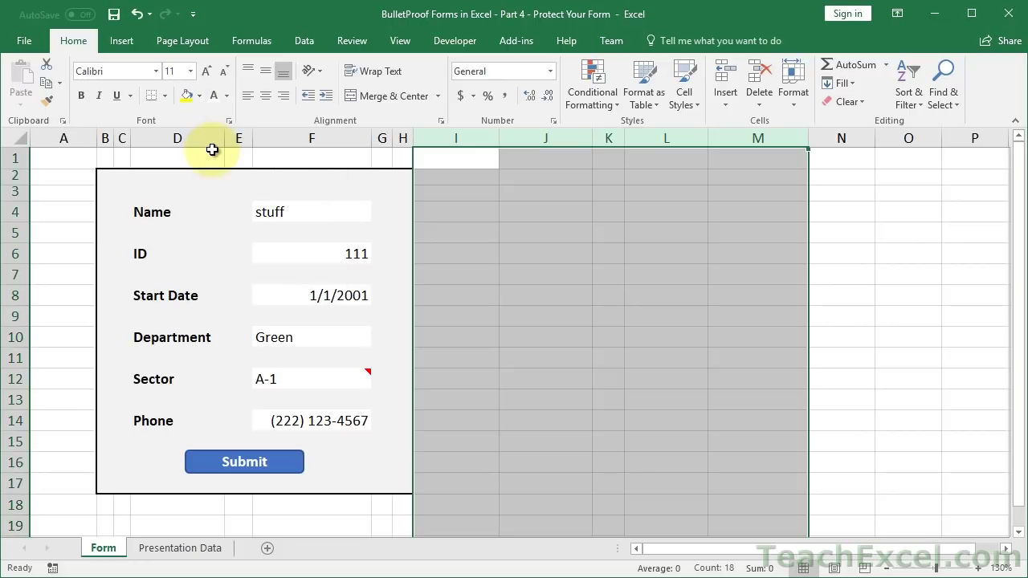
left_click(874, 221)
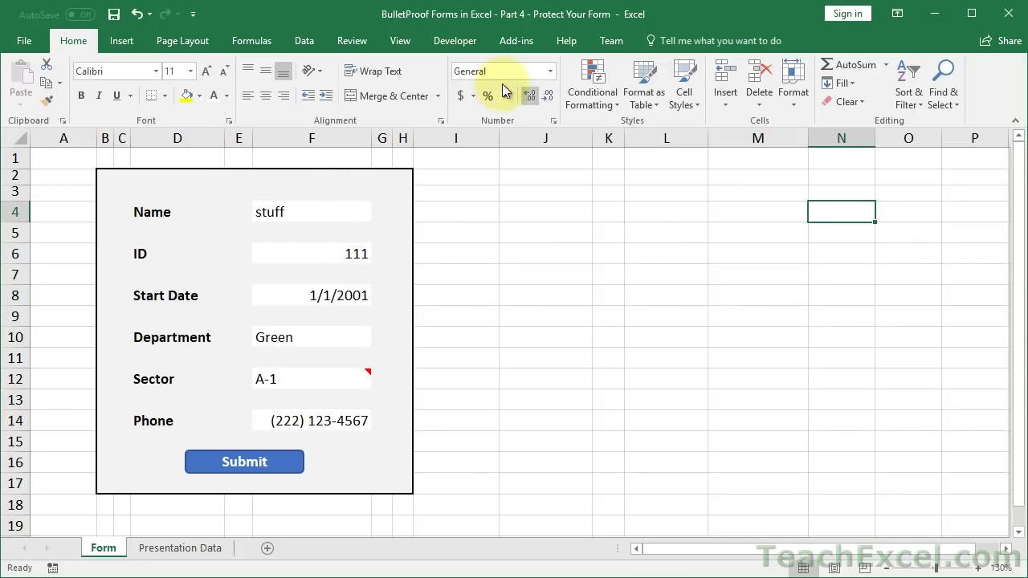
- Hide the gridlines, row and column headings, and the formula bar
left_click(401, 43)
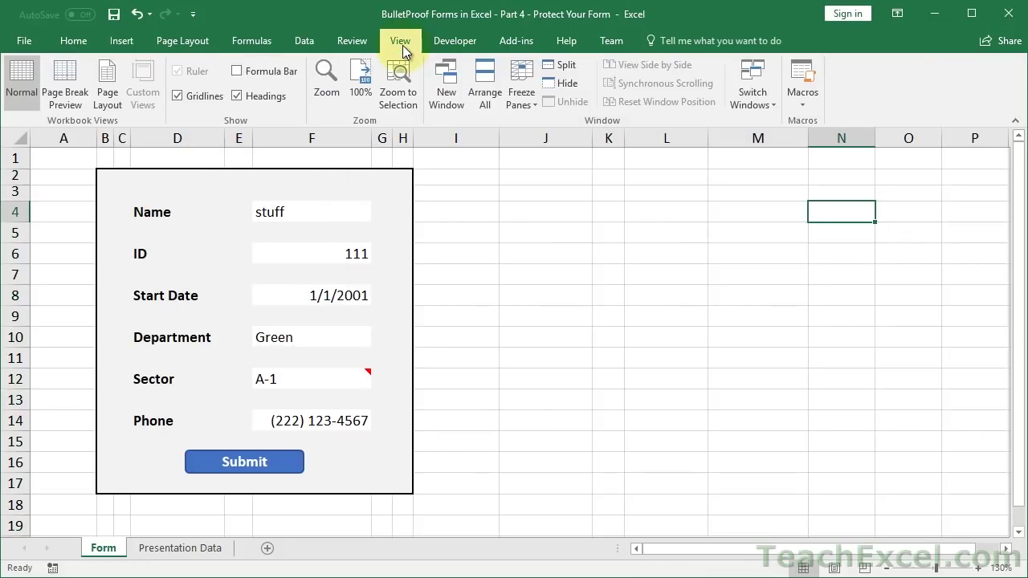
left_click(202, 96)
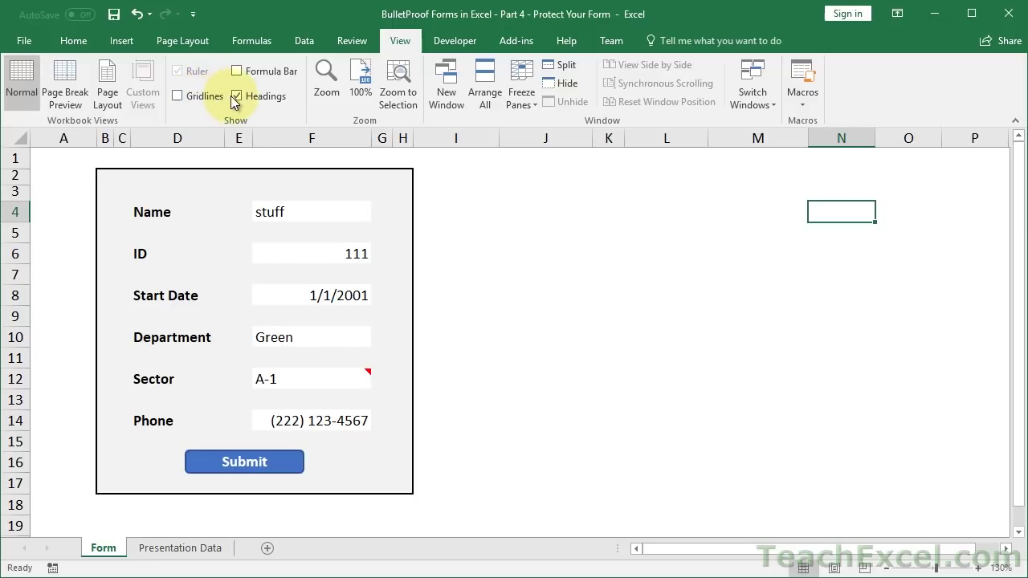
left_click(236, 95)
left_click(235, 70)
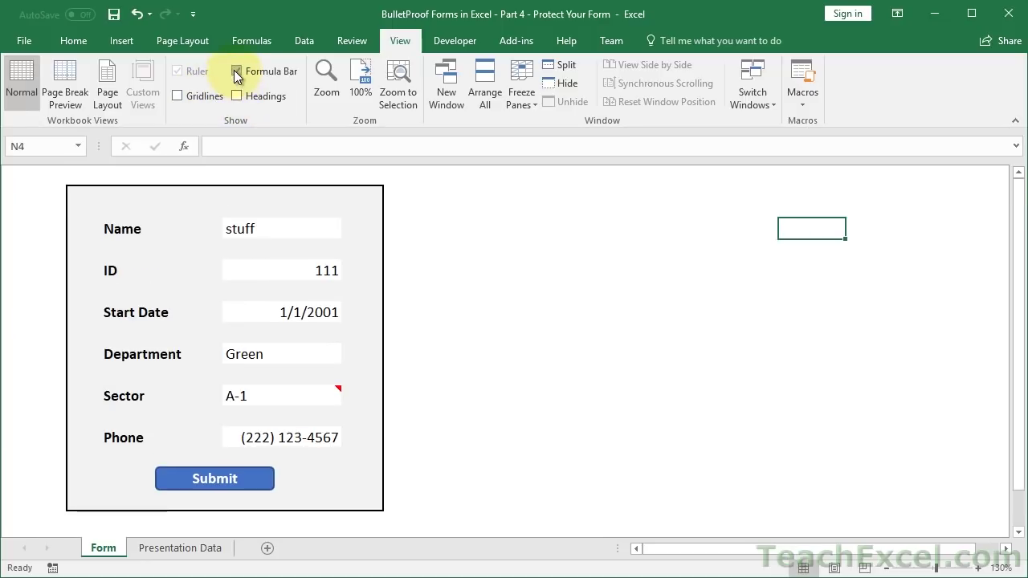
left_click(235, 70)
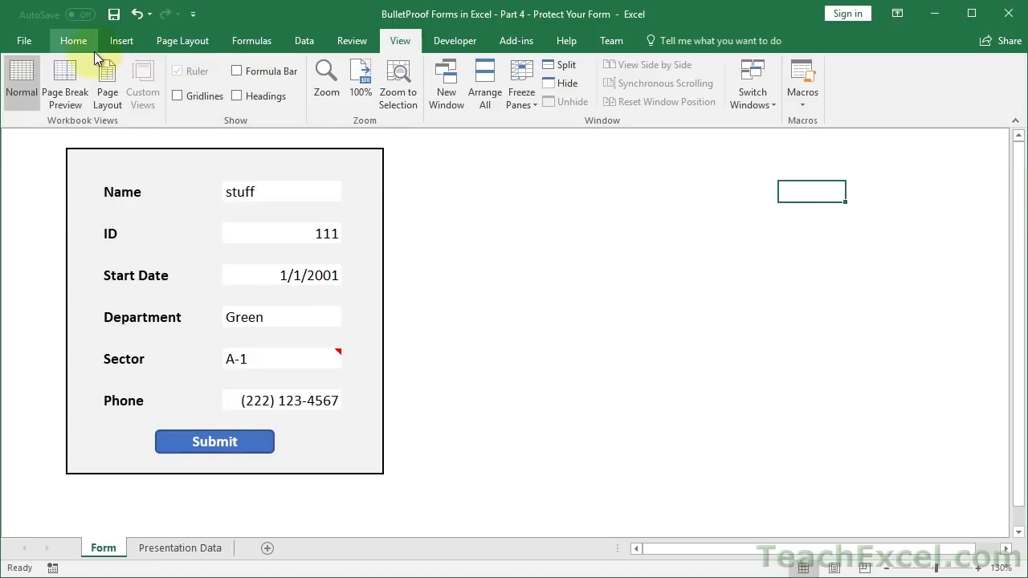
- Protect the Form sheet so only unlocked cells can be selected
left_click(352, 39)
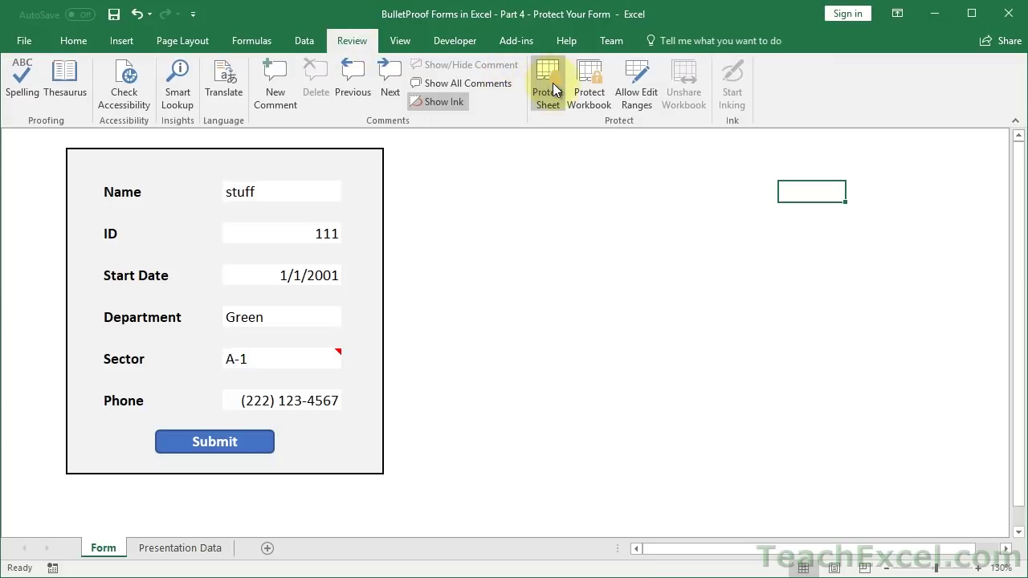
left_click(551, 83)
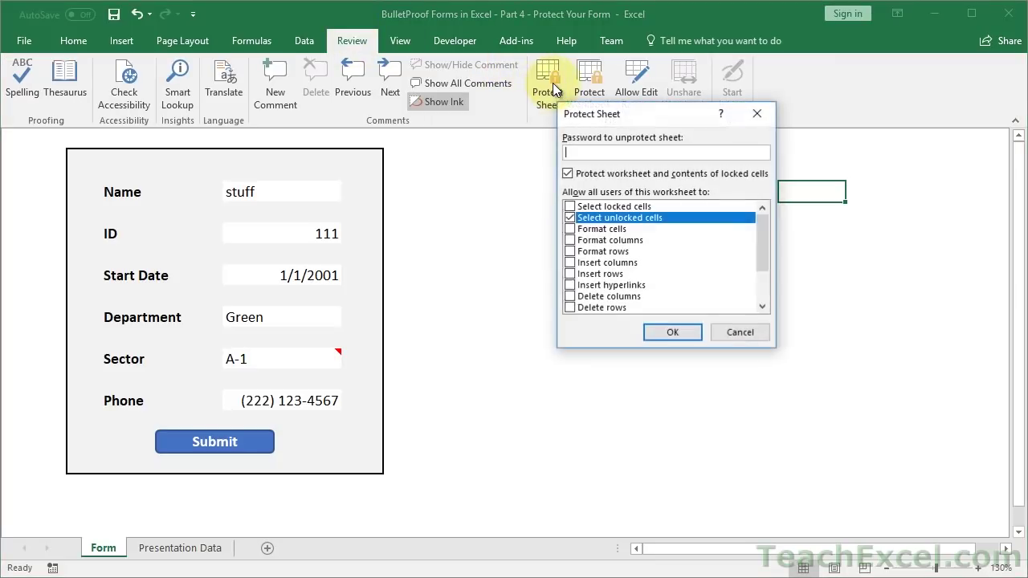
left_click(670, 334)
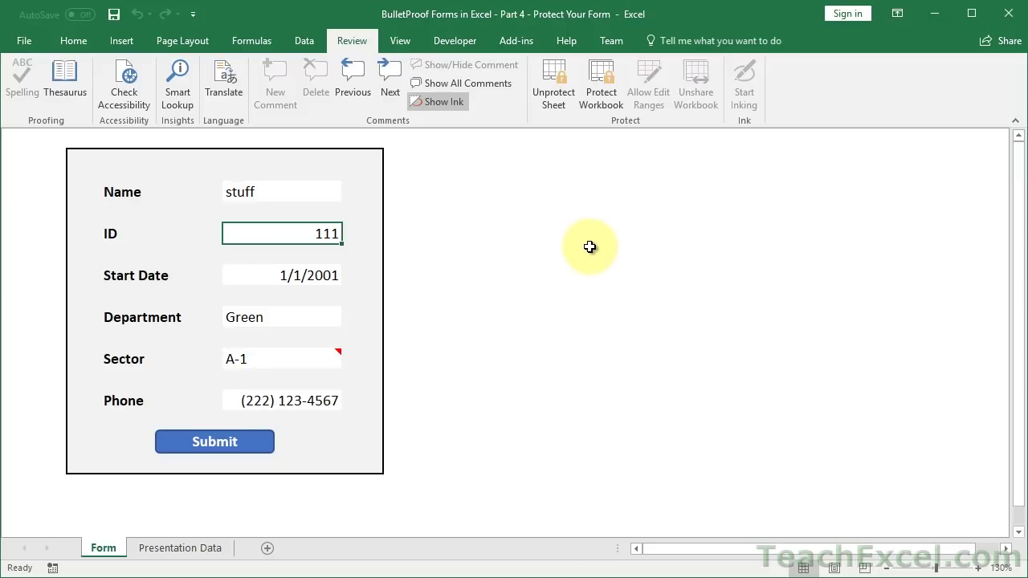
- Unprotect the Form sheet and show headings, gridlines and the formula bar again
left_click(551, 85)
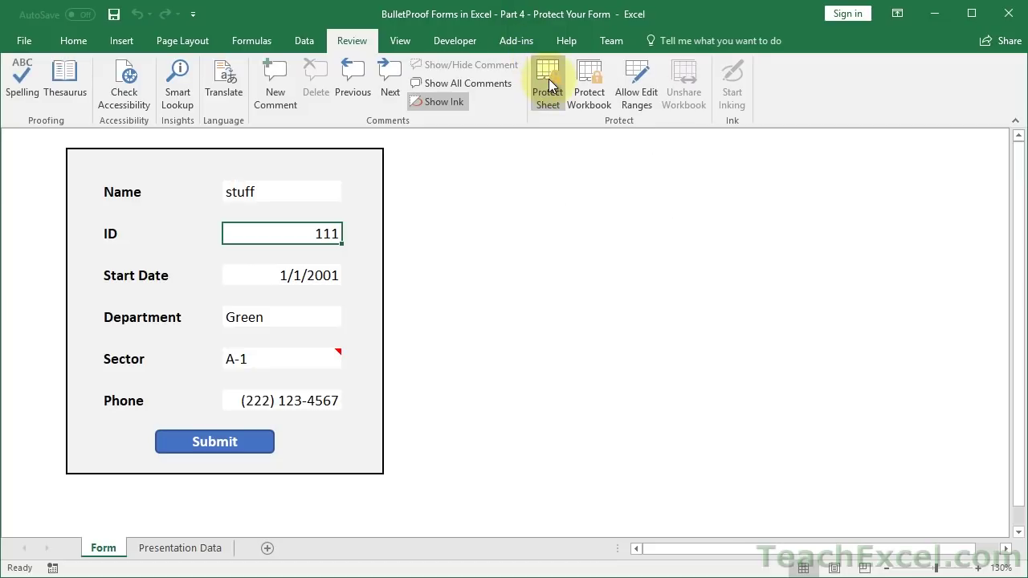
left_click(401, 40)
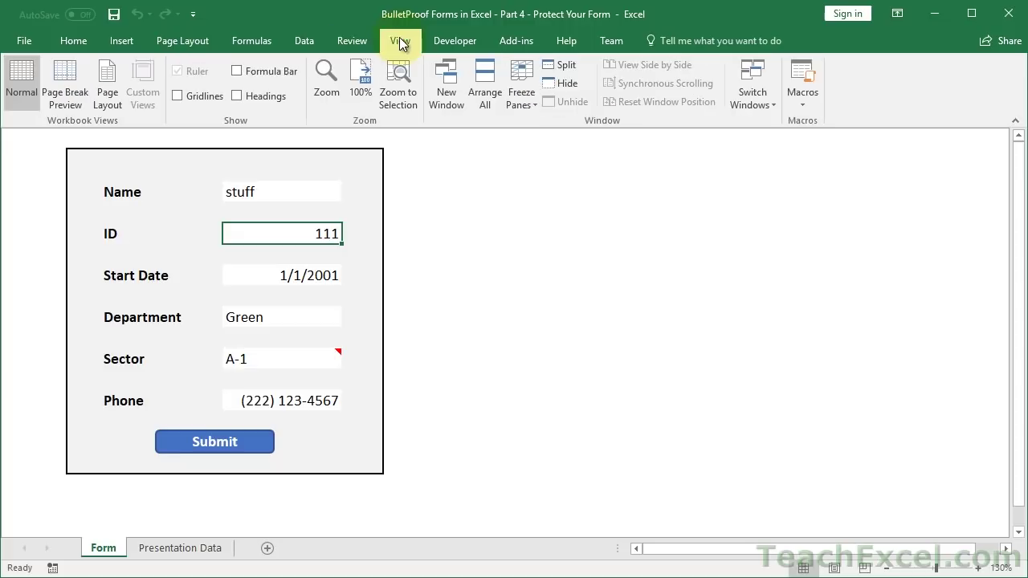
left_click(239, 95)
left_click(190, 96)
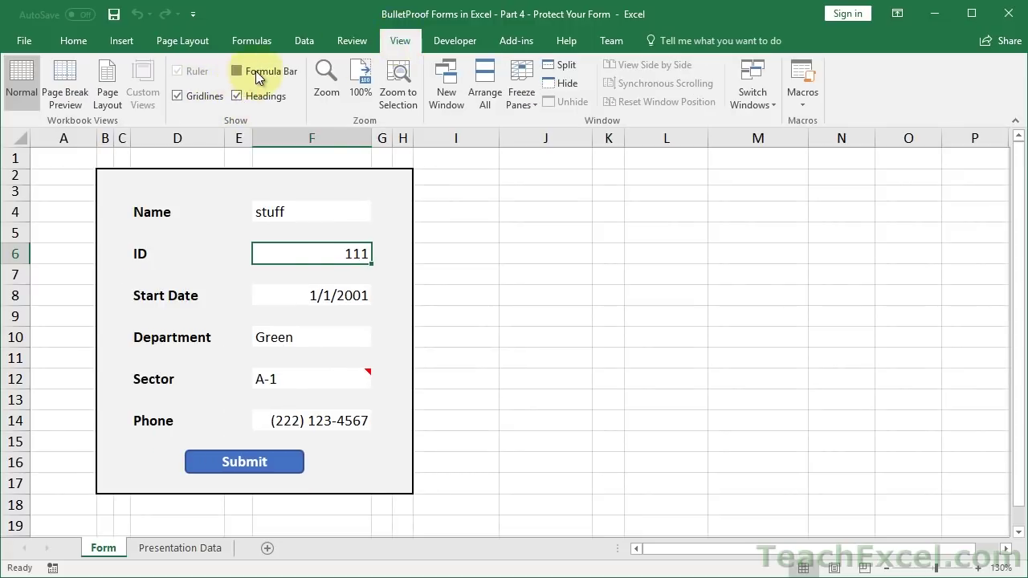
left_click(255, 71)
- Set columns I to M to Automatic font colour and inspect the validation formula in I4
left_click_drag(457, 175, 734, 175)
left_click(74, 41)
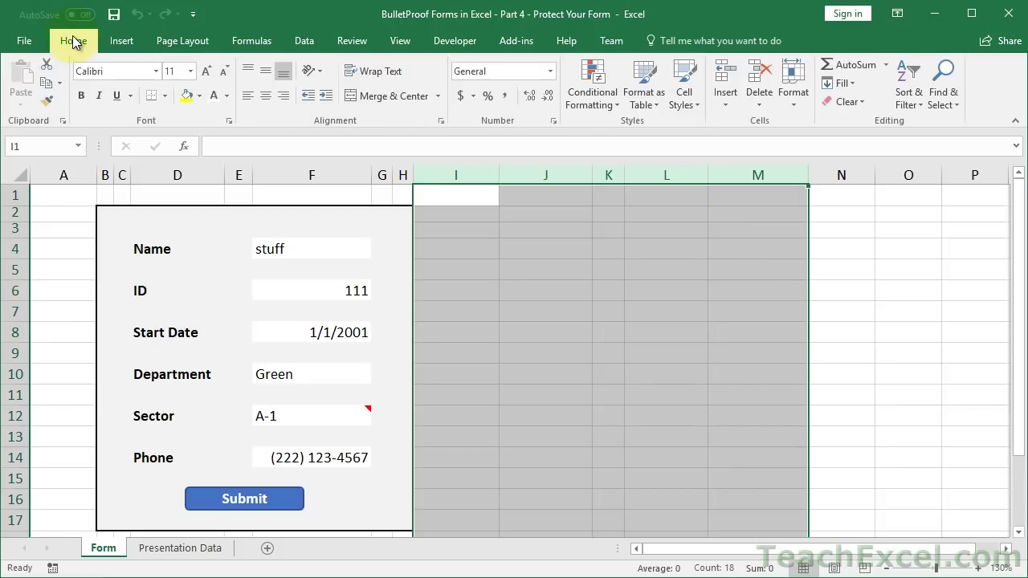
left_click(228, 95)
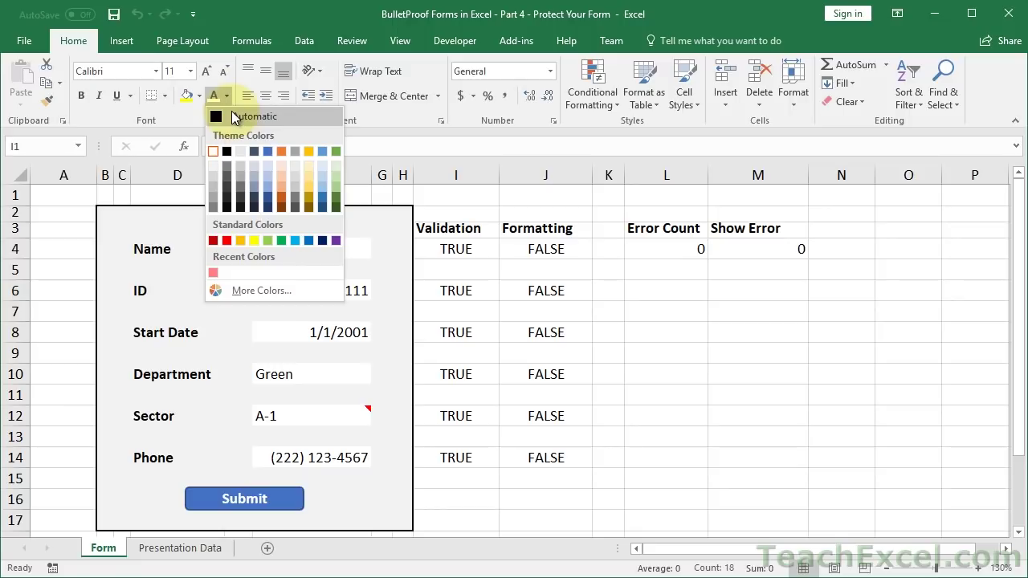
left_click(232, 118)
left_click(565, 212)
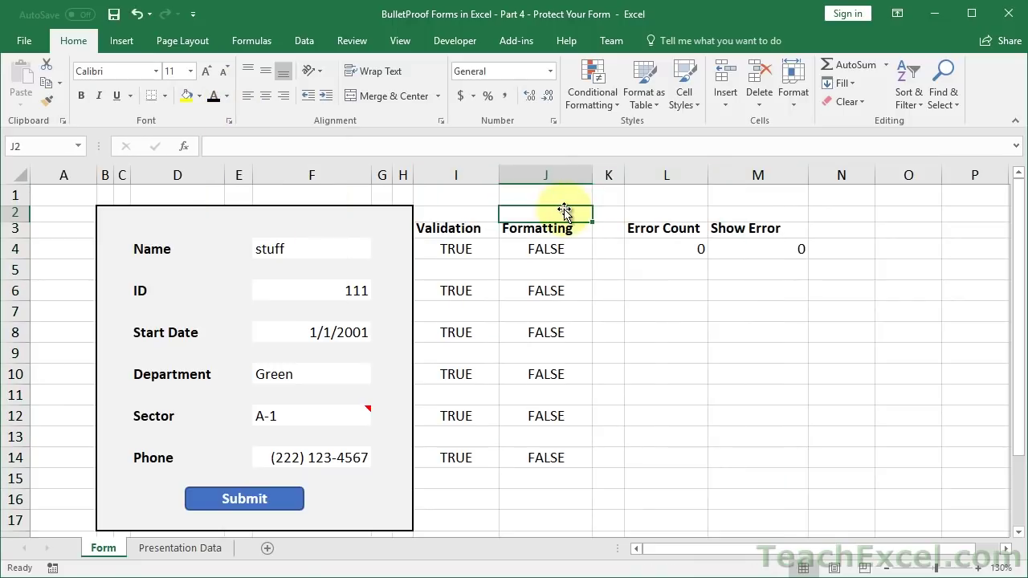
double_click(452, 245)
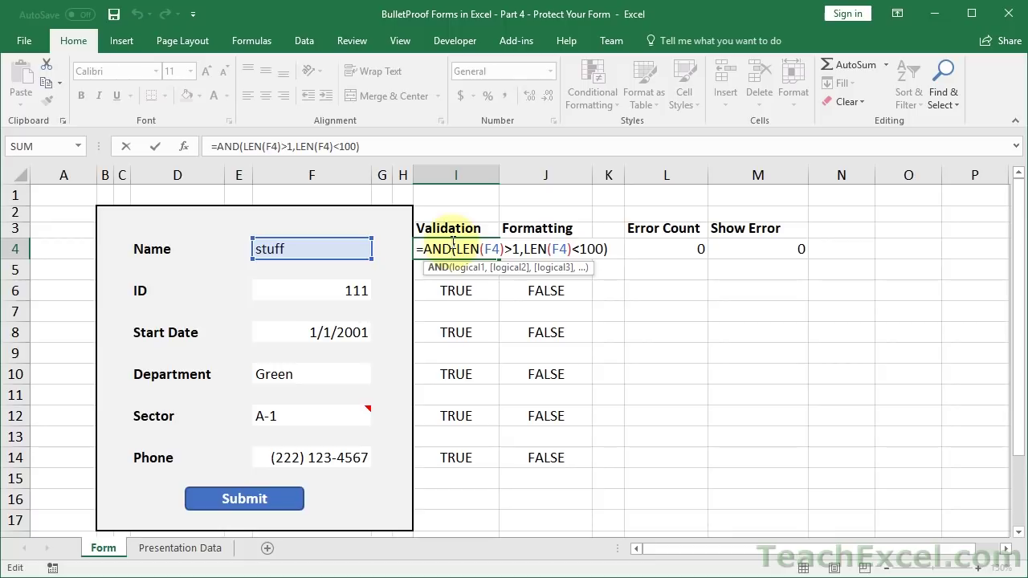
key("Escape")
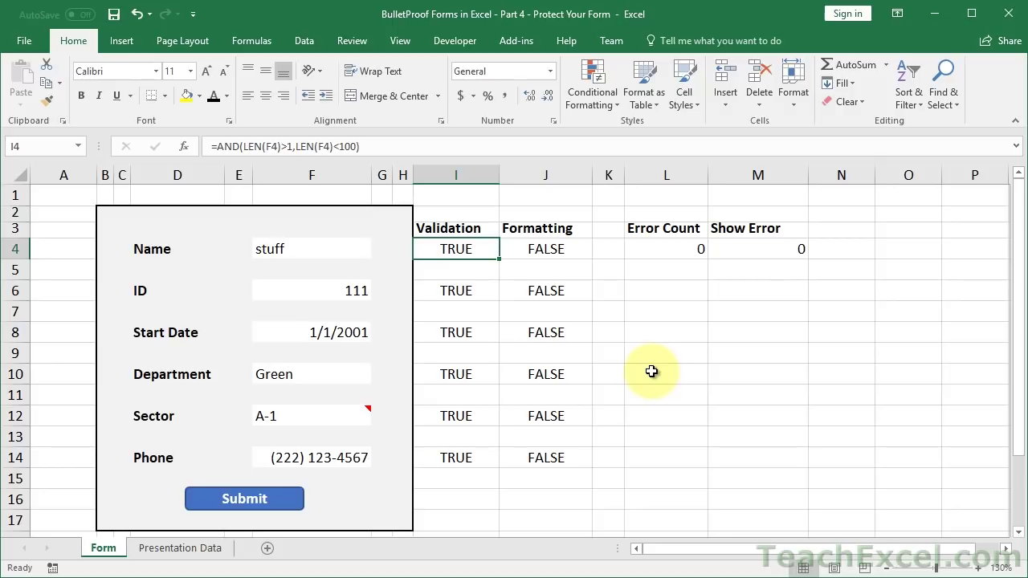
left_click(351, 41)
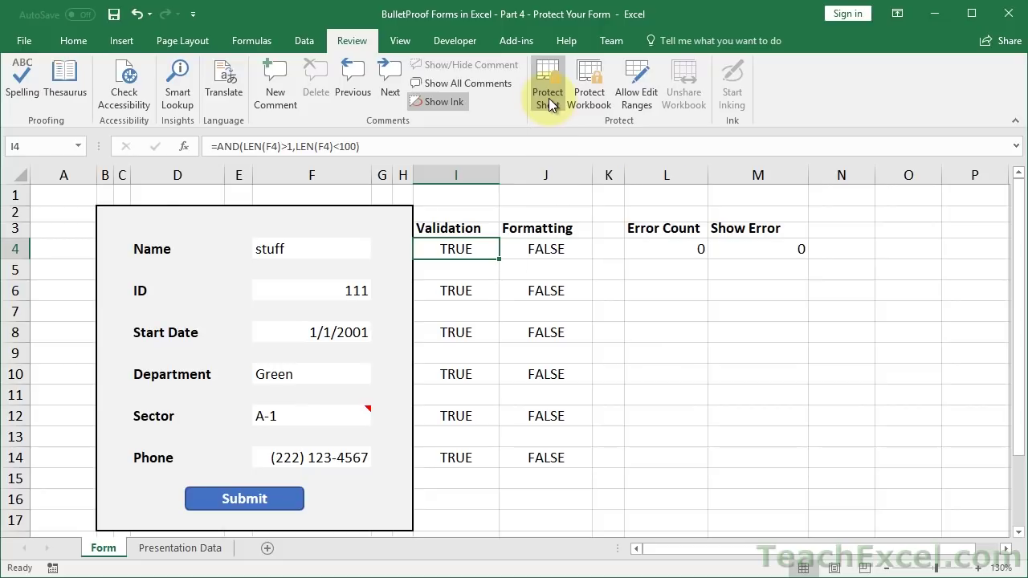
- Set the font colour of columns I through M back to White
left_click_drag(458, 173, 771, 195)
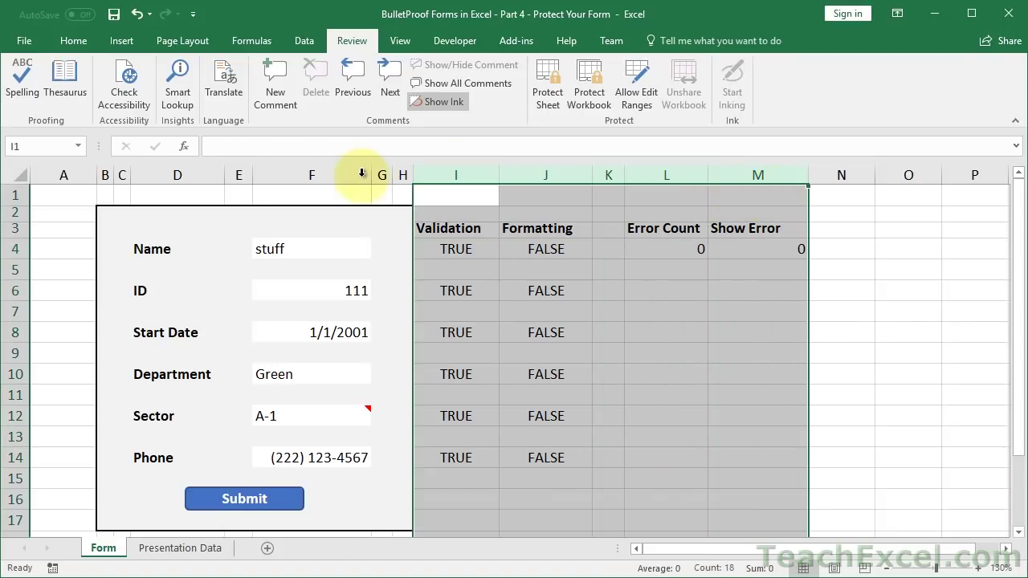
left_click(74, 41)
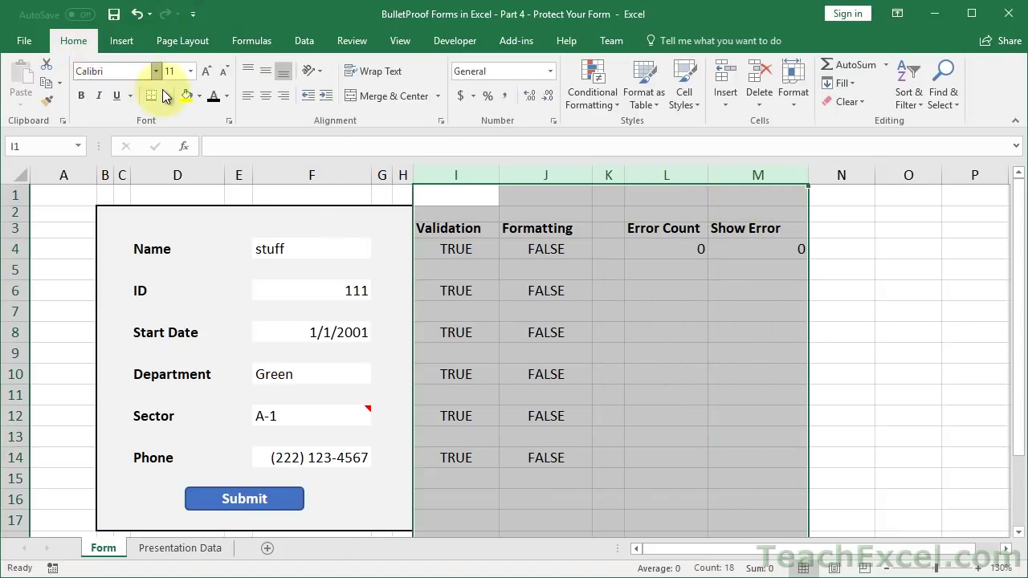
left_click(227, 96)
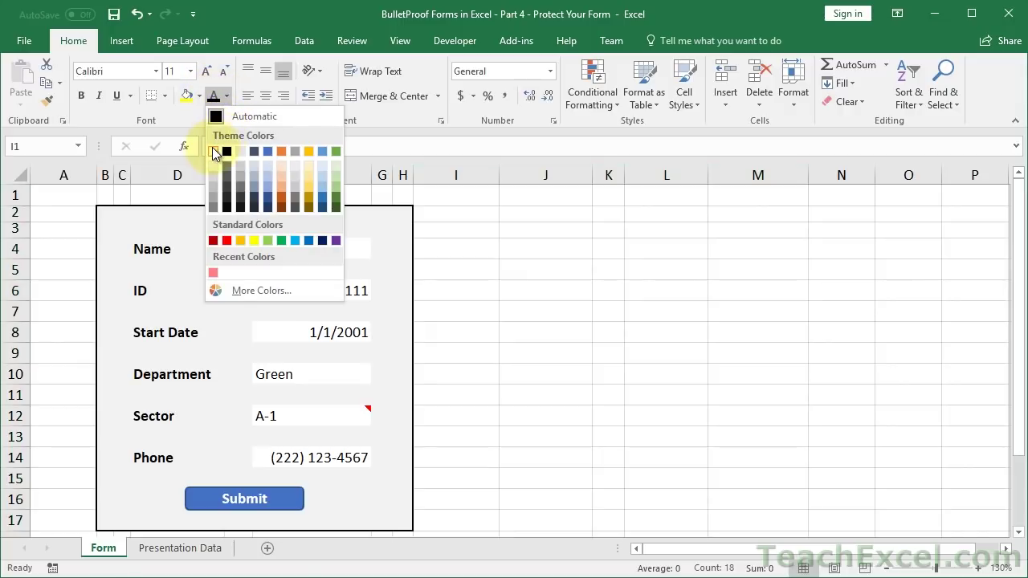
left_click(213, 151)
left_click(473, 250)
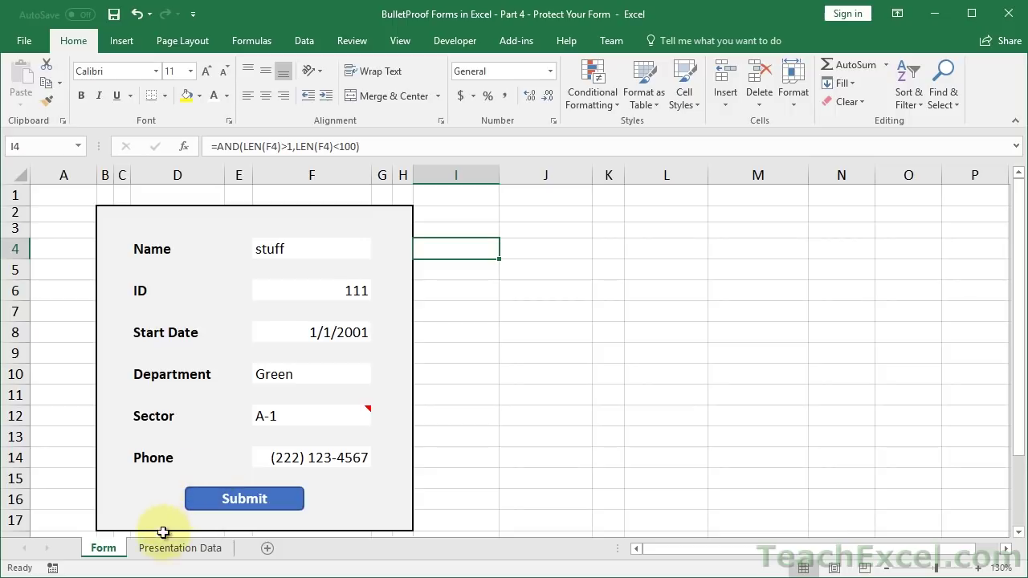
- Hide the Presentation Data sheet
left_click(157, 556)
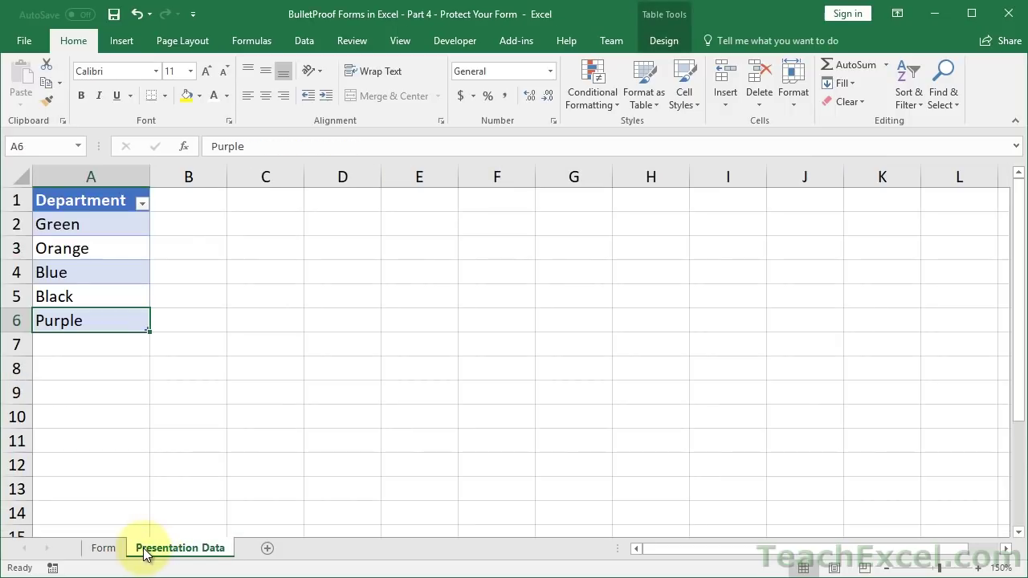
right_click(146, 554)
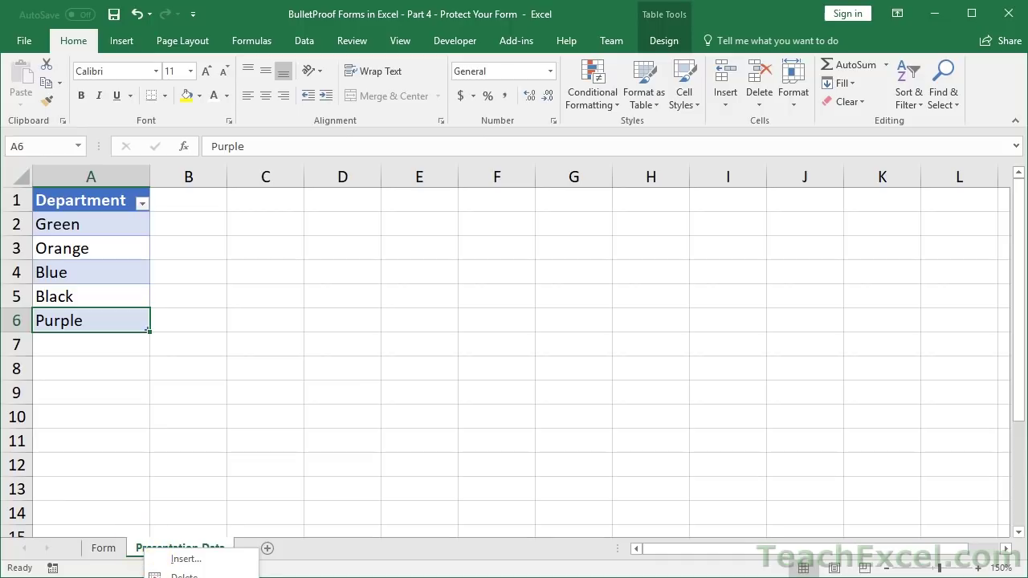
key("Escape")
left_click(102, 547)
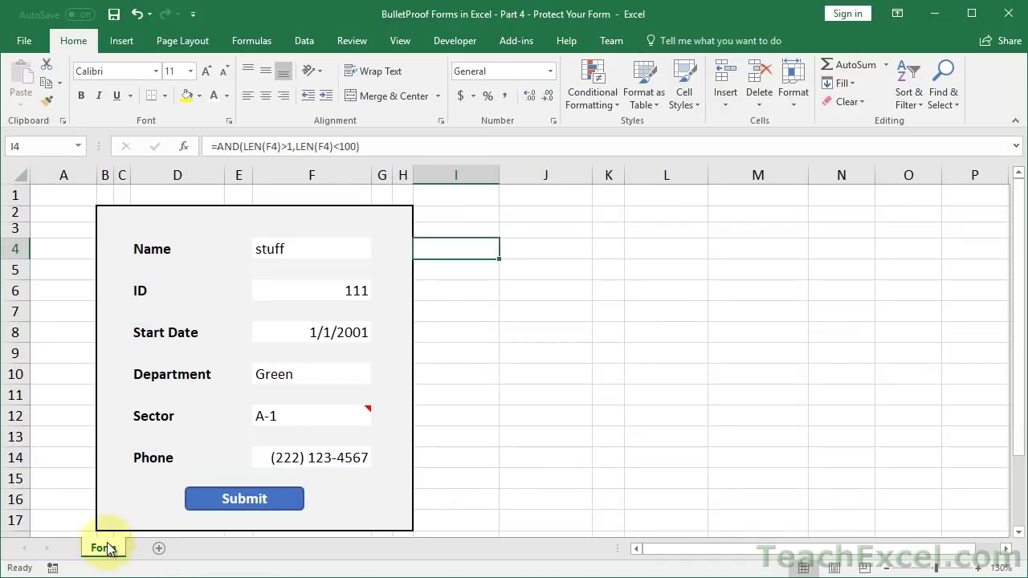
- Test the F10 Department dropdown by choosing Orange, then setting it back to Green
left_click(345, 376)
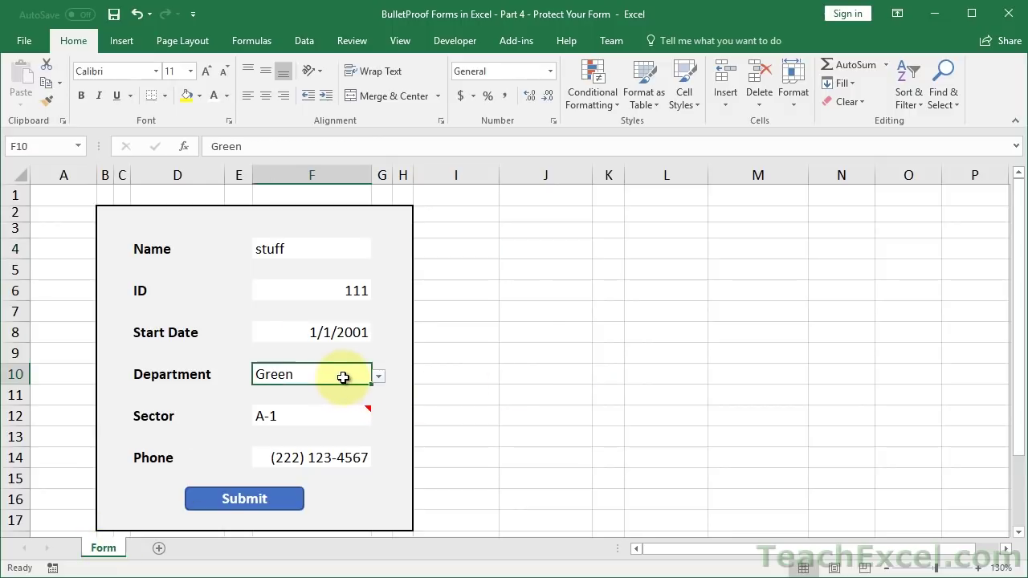
left_click(379, 375)
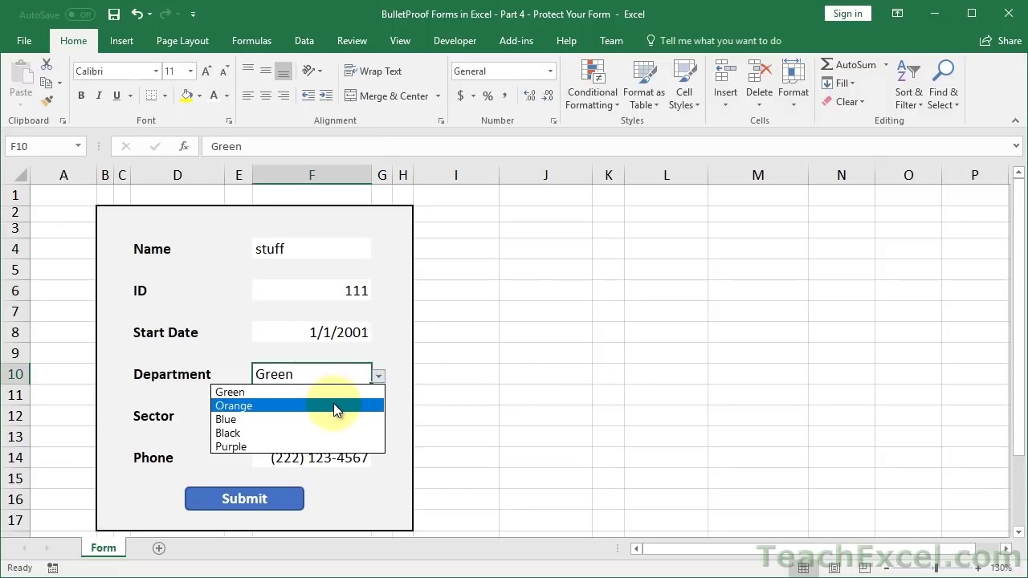
left_click(333, 406)
left_click(378, 378)
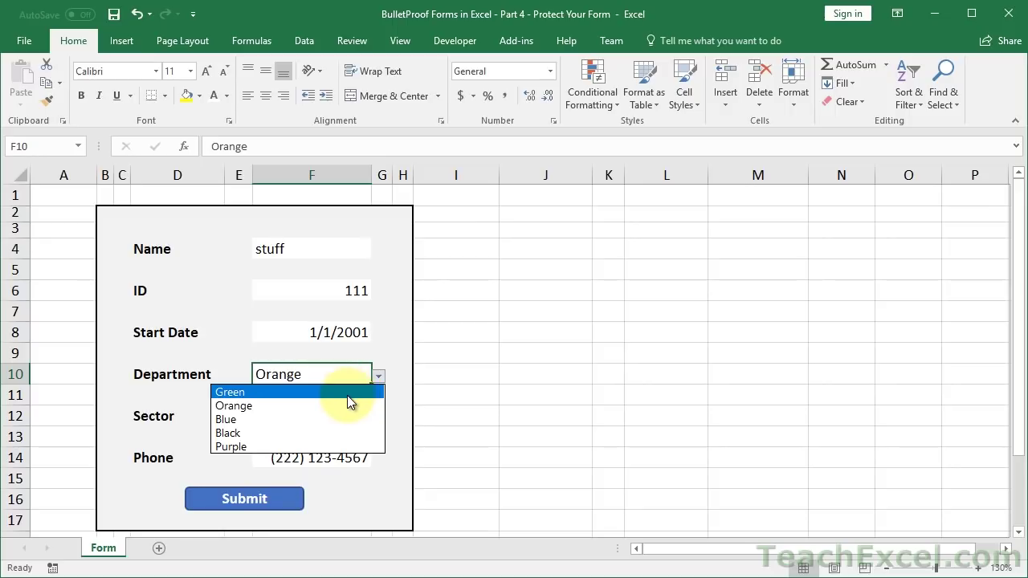
left_click(347, 393)
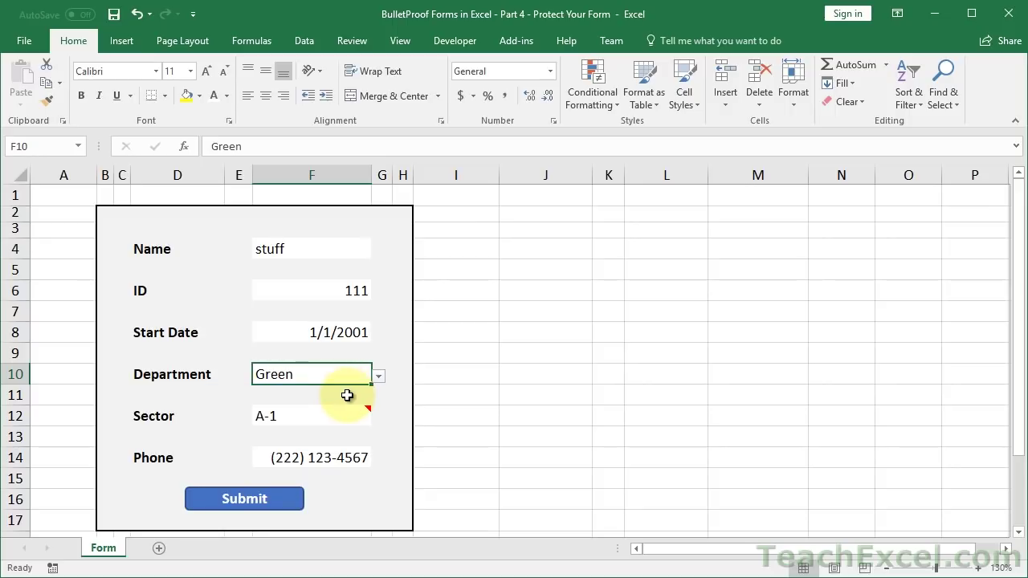
- Unhide the Presentation Data sheet, then hide it again
right_click(90, 549)
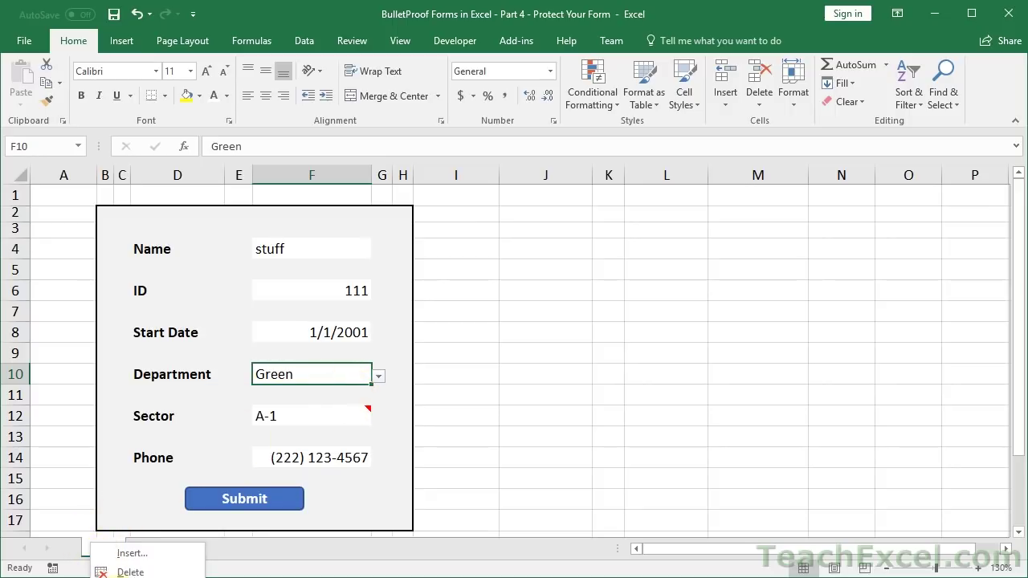
key("alt+Tab")
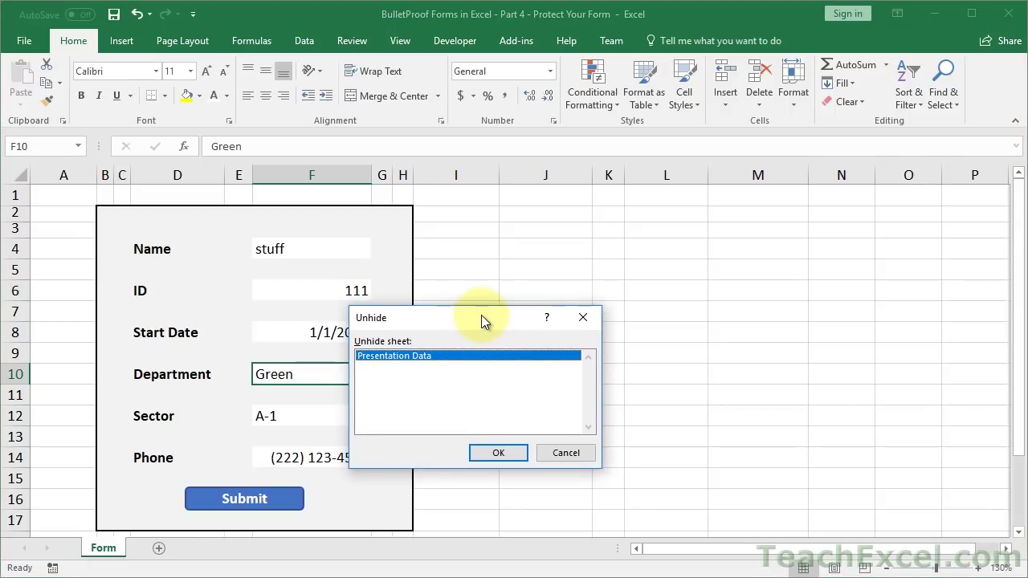
left_click(484, 446)
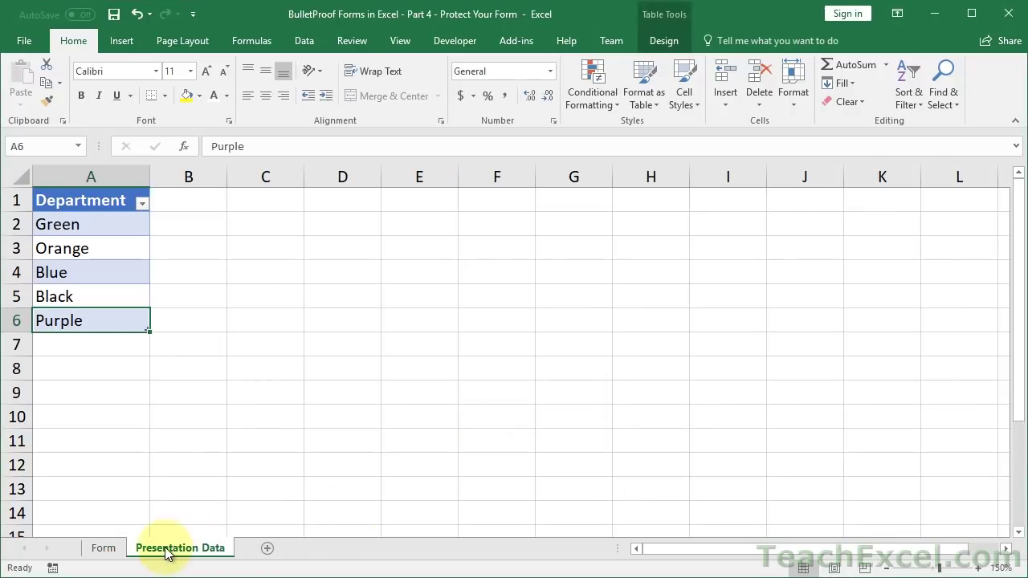
right_click(167, 553)
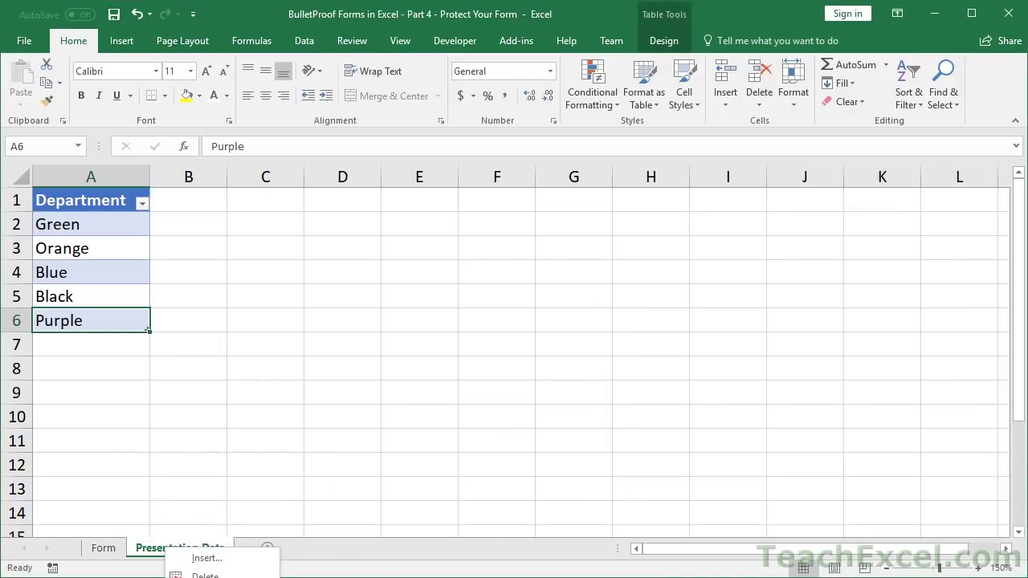
left_click(209, 577)
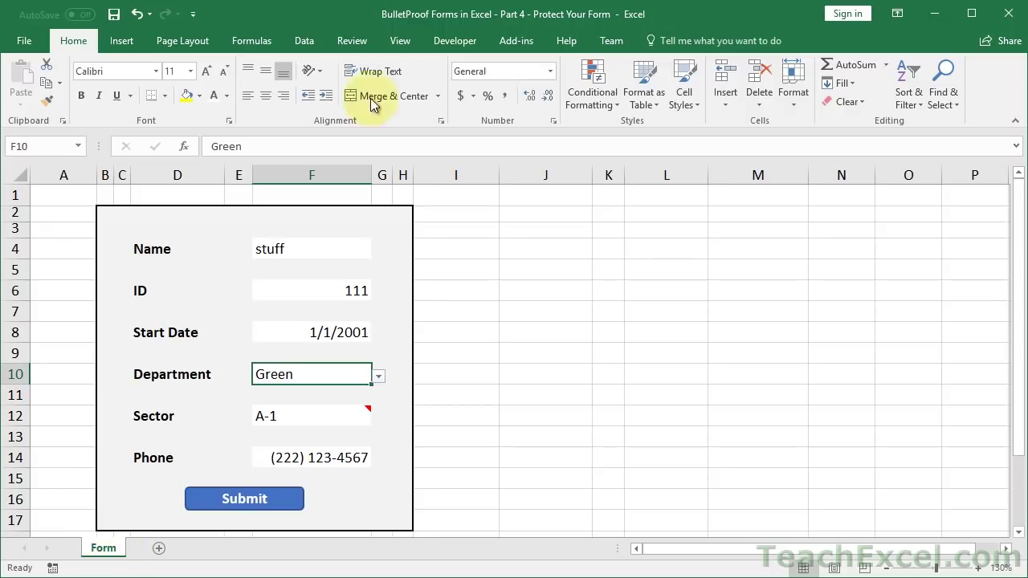
- Turn off headings, the formula bar and gridlines on the View tab
left_click(400, 40)
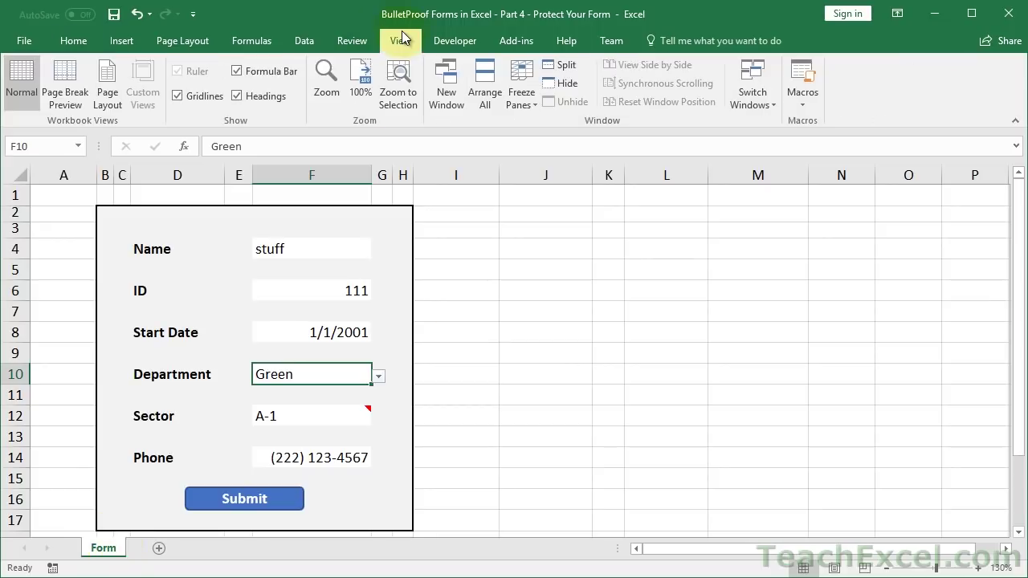
left_click(241, 94)
left_click(238, 69)
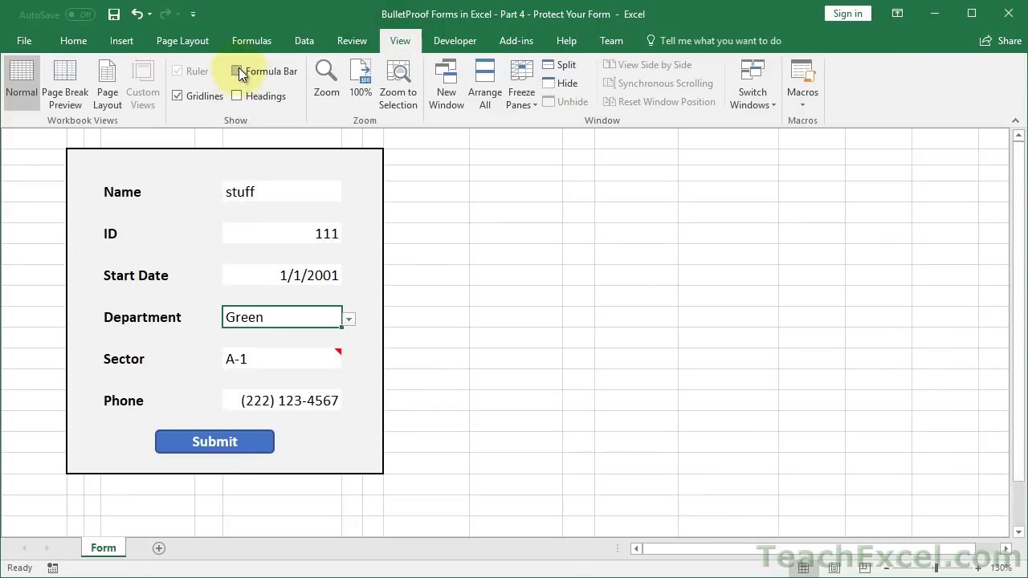
left_click(176, 96)
- Enter a new name in the form's Name field
left_click(307, 192)
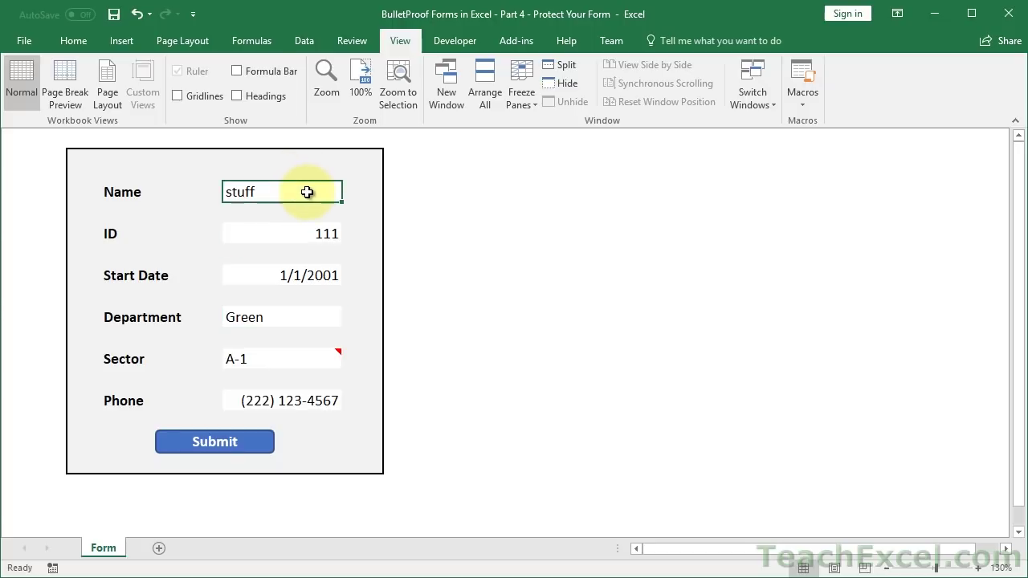
type("Thanos")
key("Return")
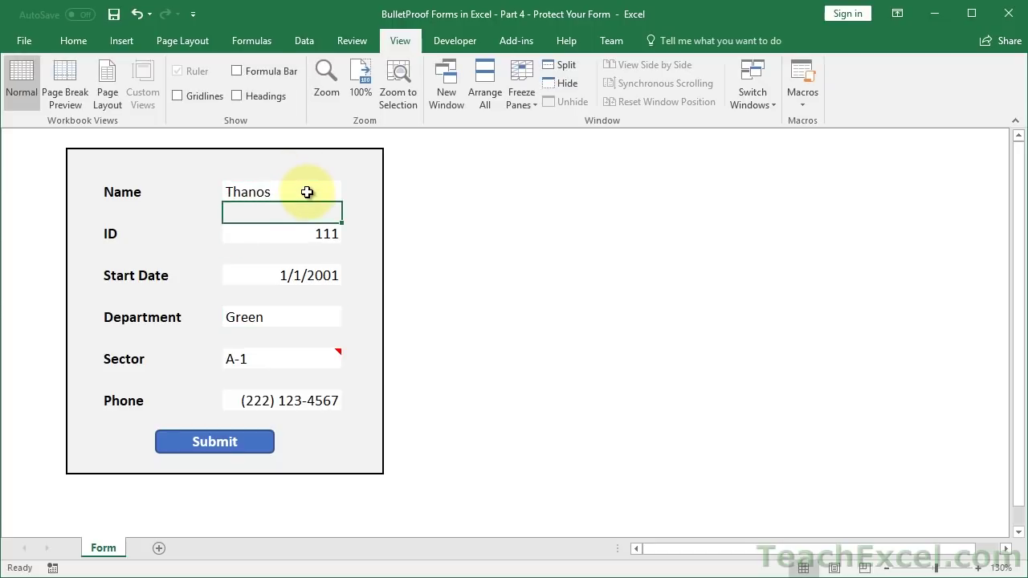
- Collapse the ribbon, zoom the form to 140% and open the VBA editor
double_click(403, 39)
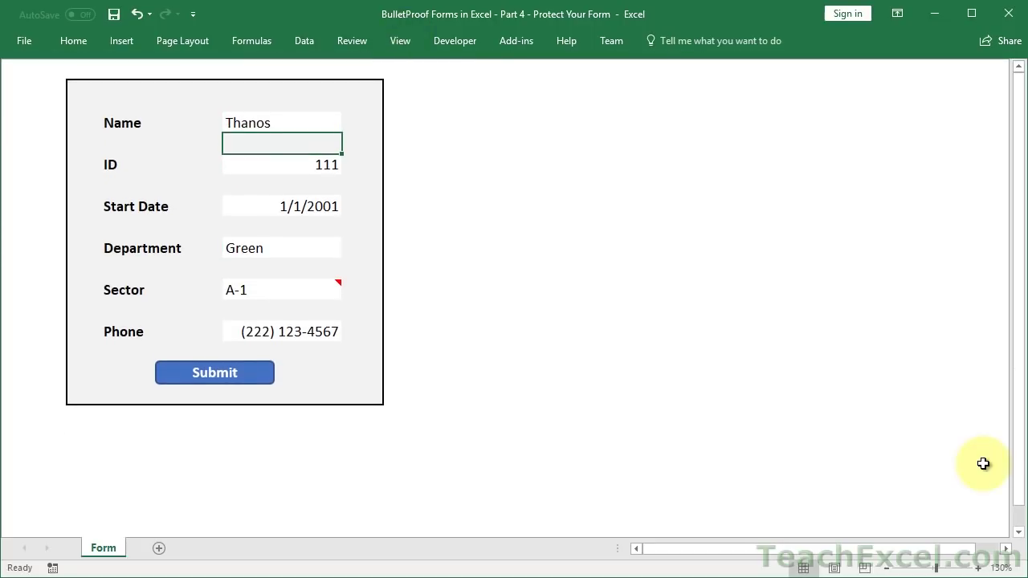
left_click(979, 568)
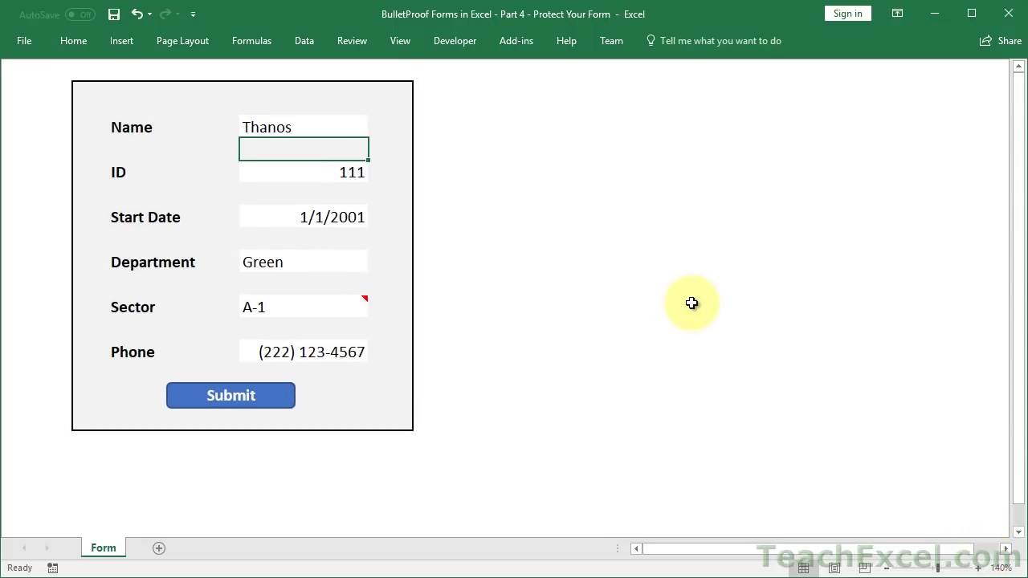
key("alt+F11")
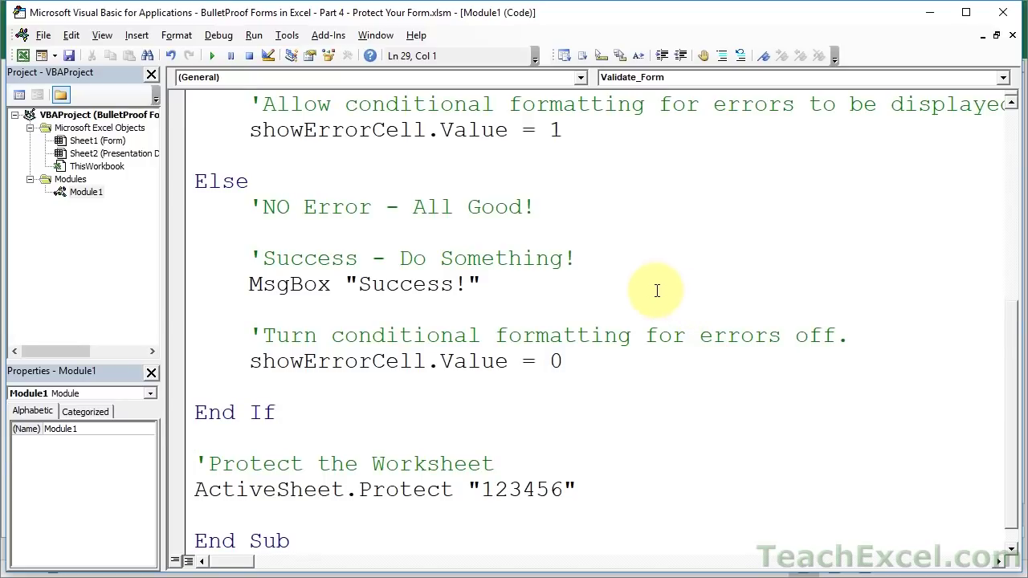
double_click(518, 489)
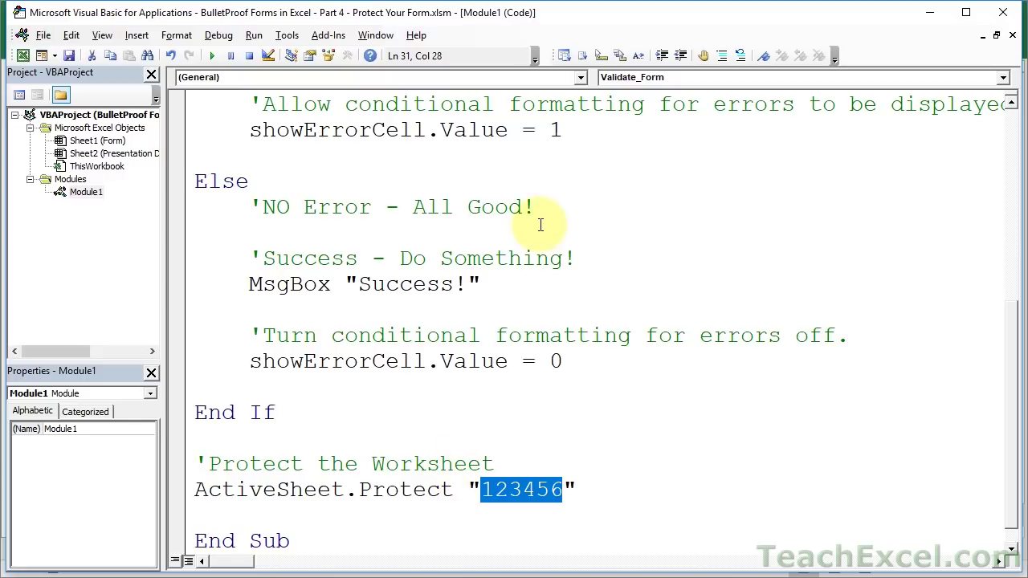
scroll(541, 224, "up", 5)
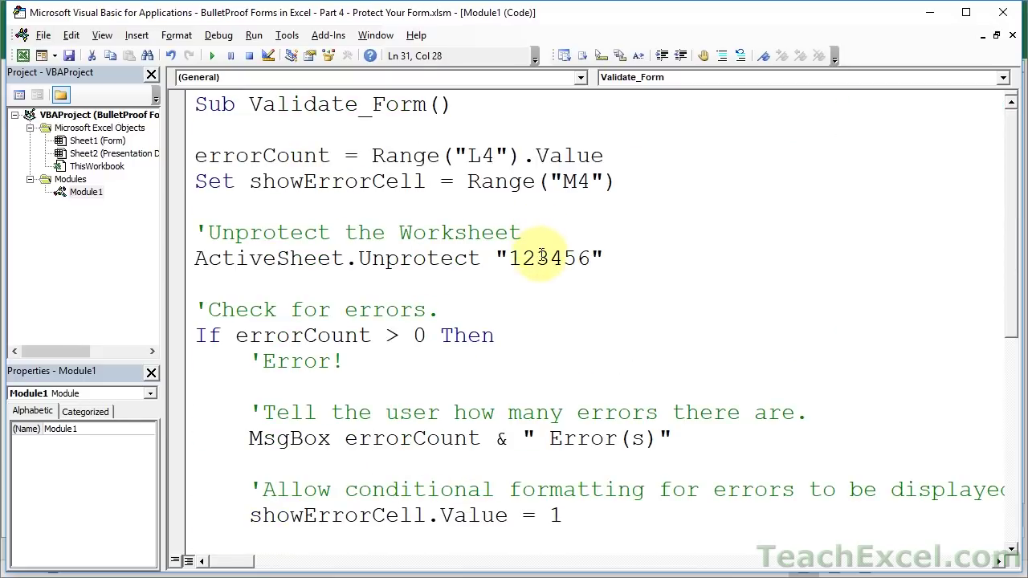
double_click(540, 259)
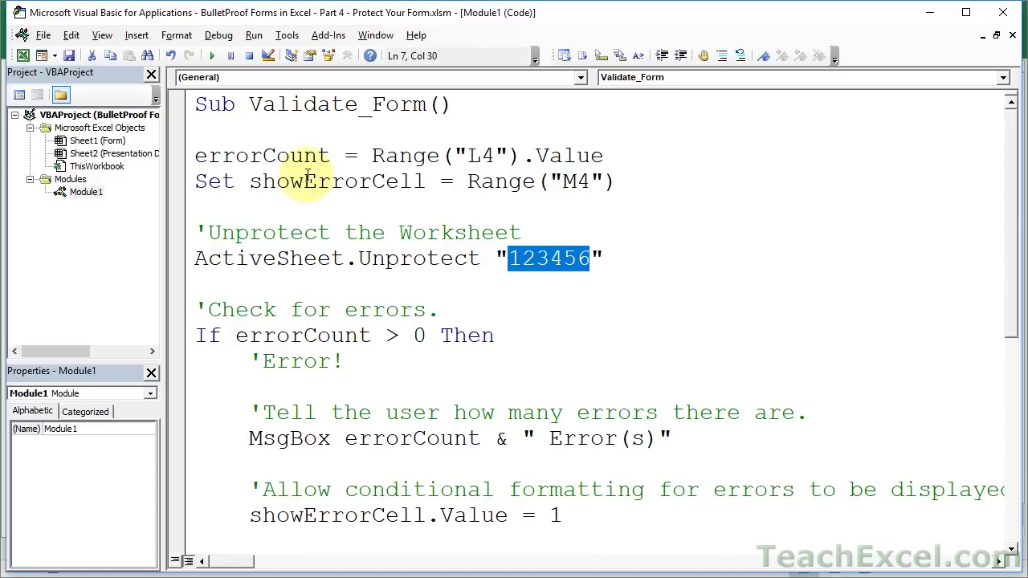
- Set Sheet2 (Presentation Data) Visible property to 2 - xlSheetVeryHidden
left_click(130, 157)
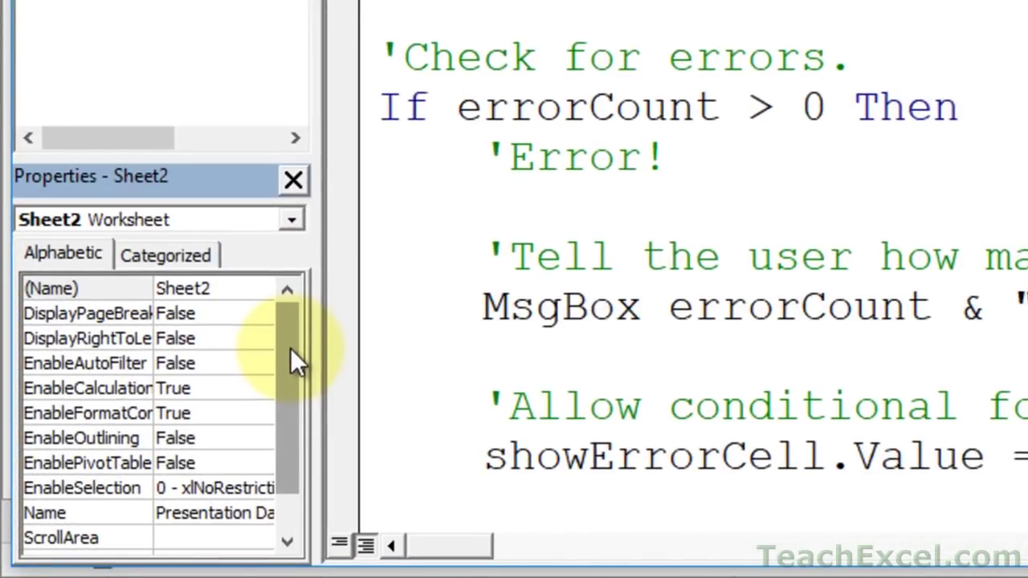
left_click_drag(290, 348, 290, 427)
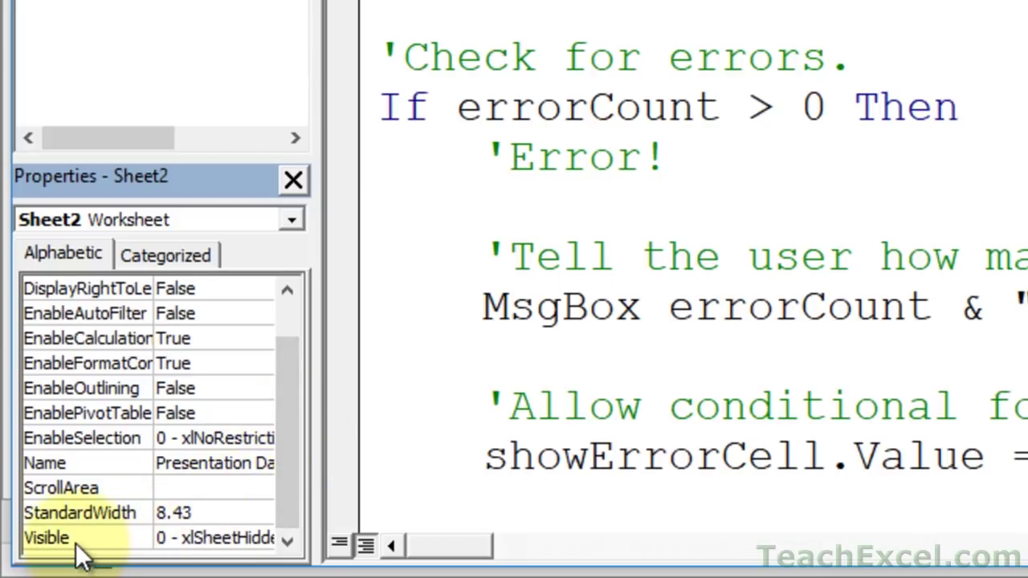
left_click(221, 538)
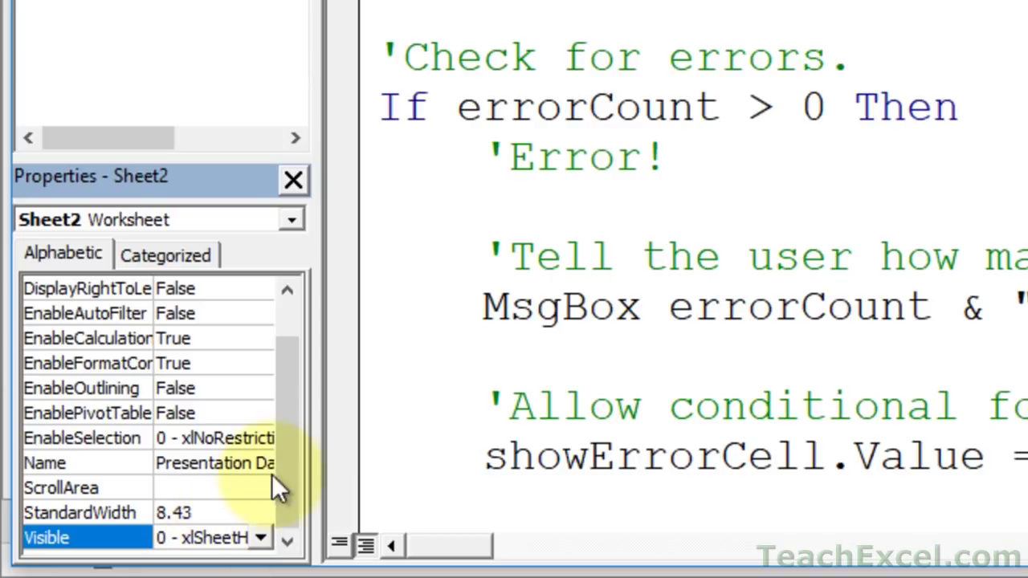
left_click_drag(316, 432, 437, 425)
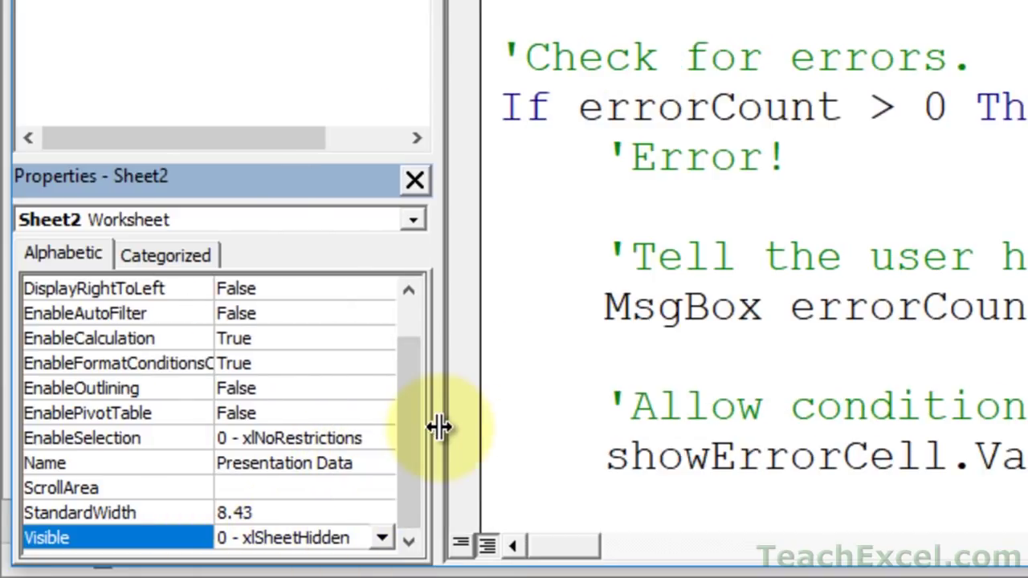
left_click(384, 539)
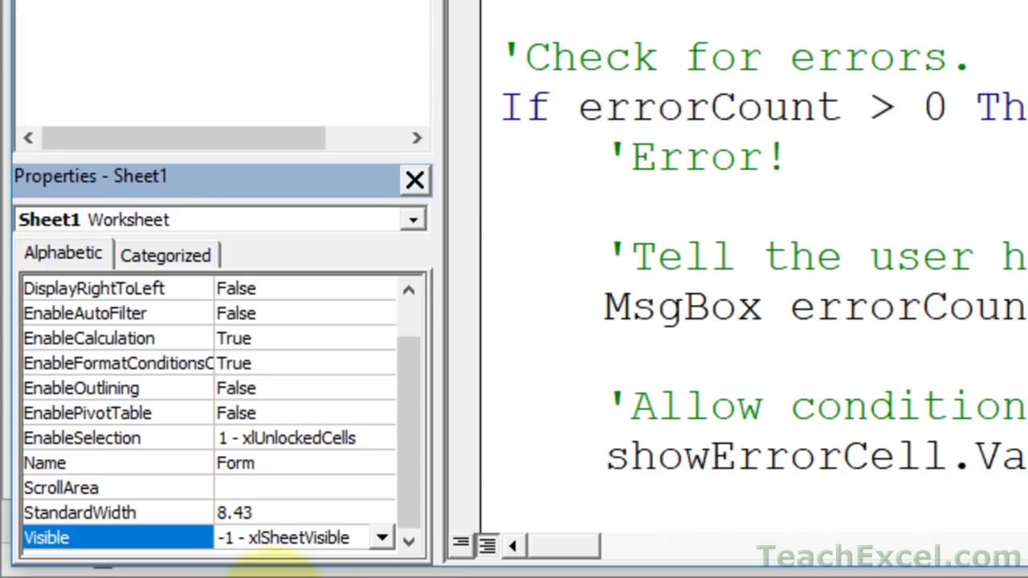
left_click(379, 537)
left_click(281, 552)
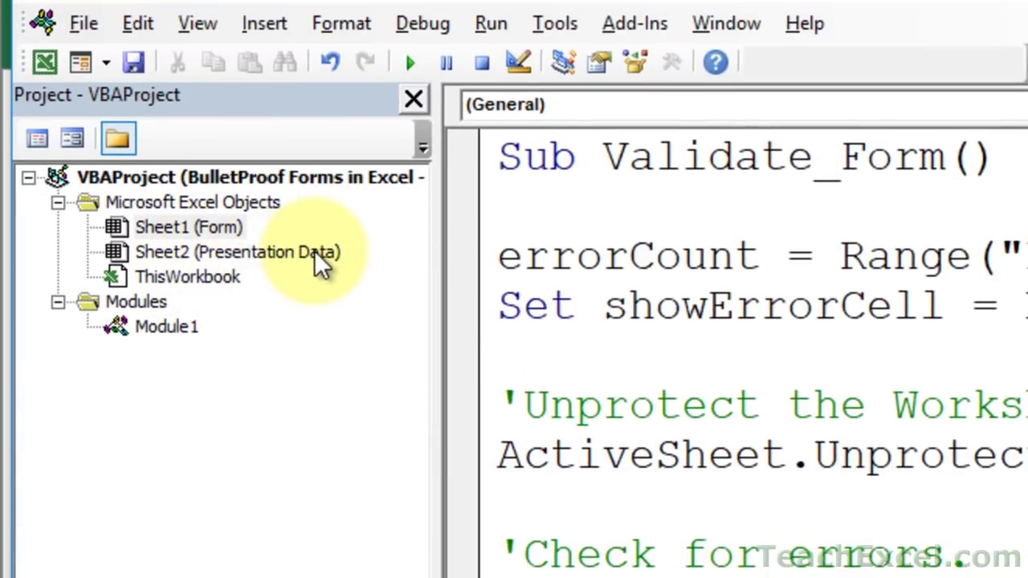
- Reselect Presentation Data to confirm its setting, then return to Excel
left_click(163, 231)
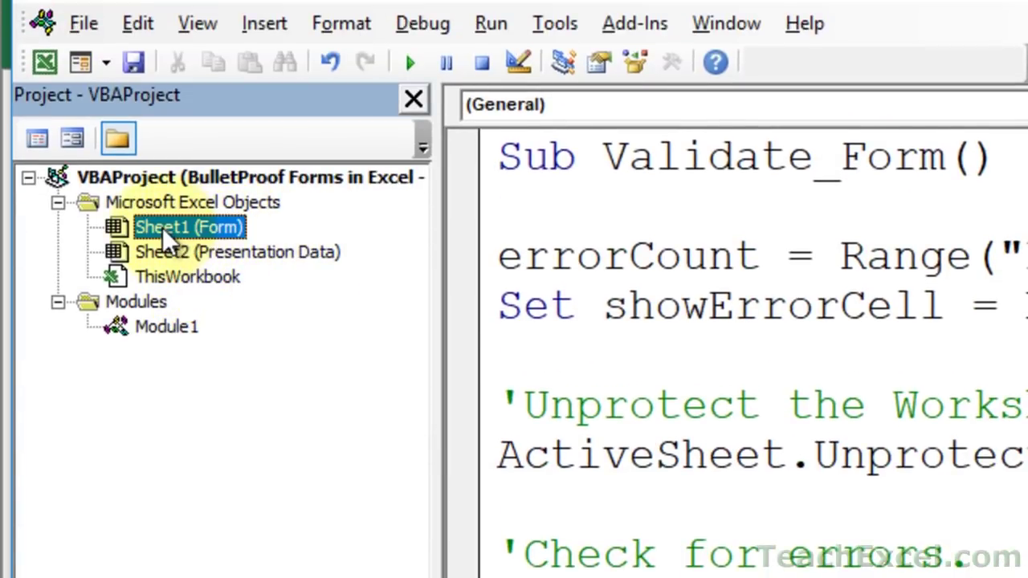
left_click(287, 255)
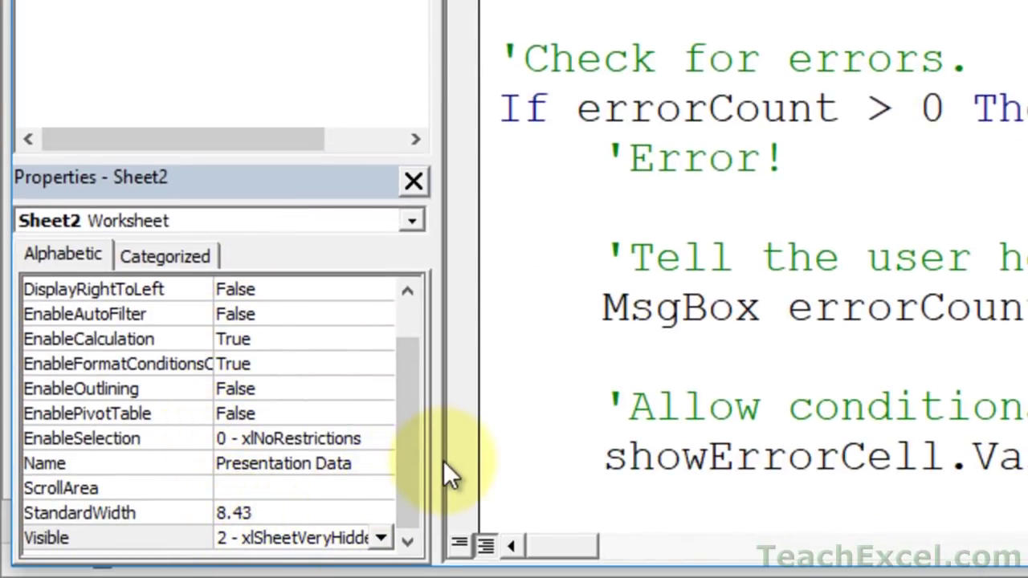
left_click_drag(436, 463, 503, 461)
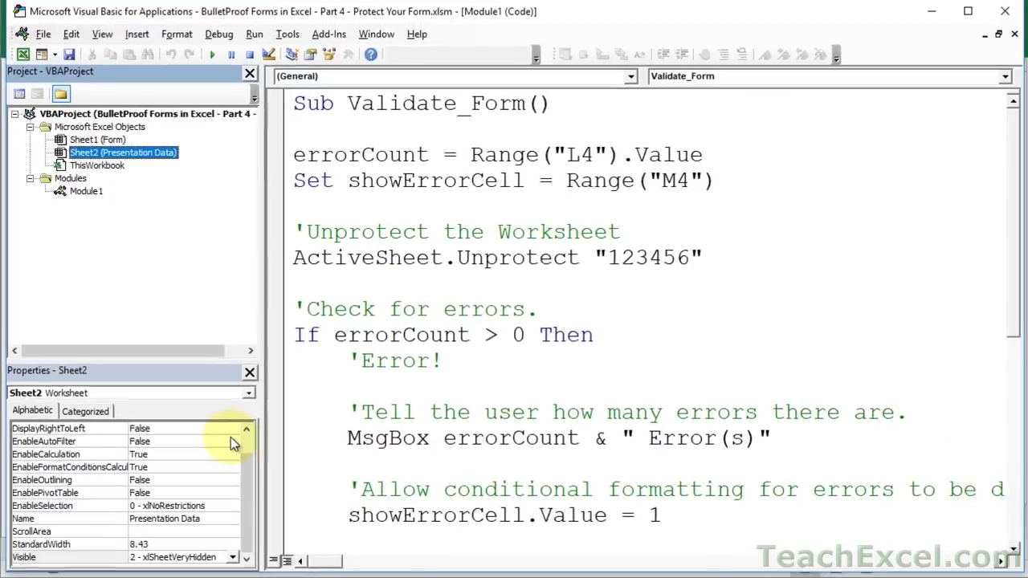
key("alt+F11")
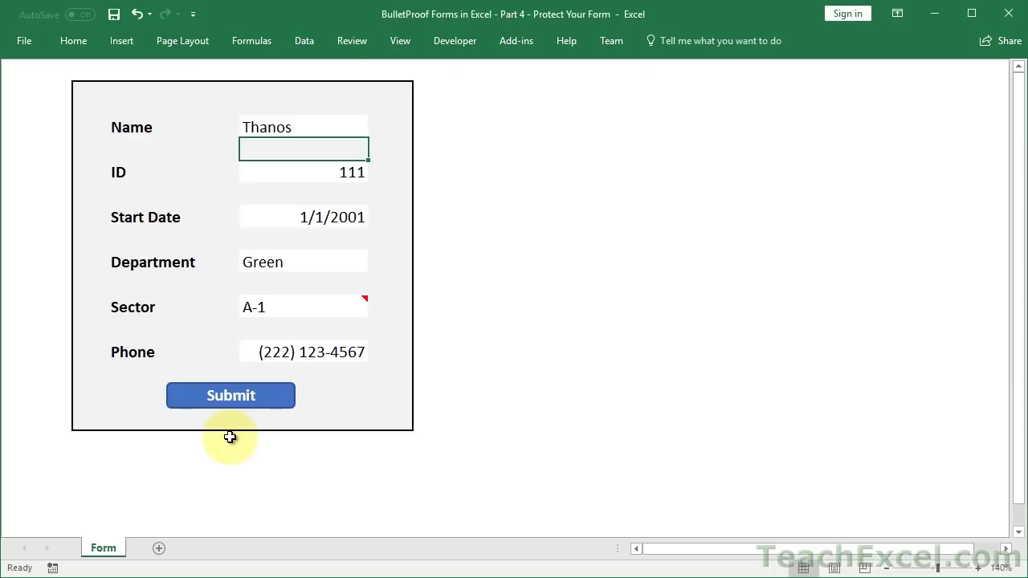
- Check that the very hidden sheet isn't offered for unhiding in Excel, then return to VBA
right_click(91, 549)
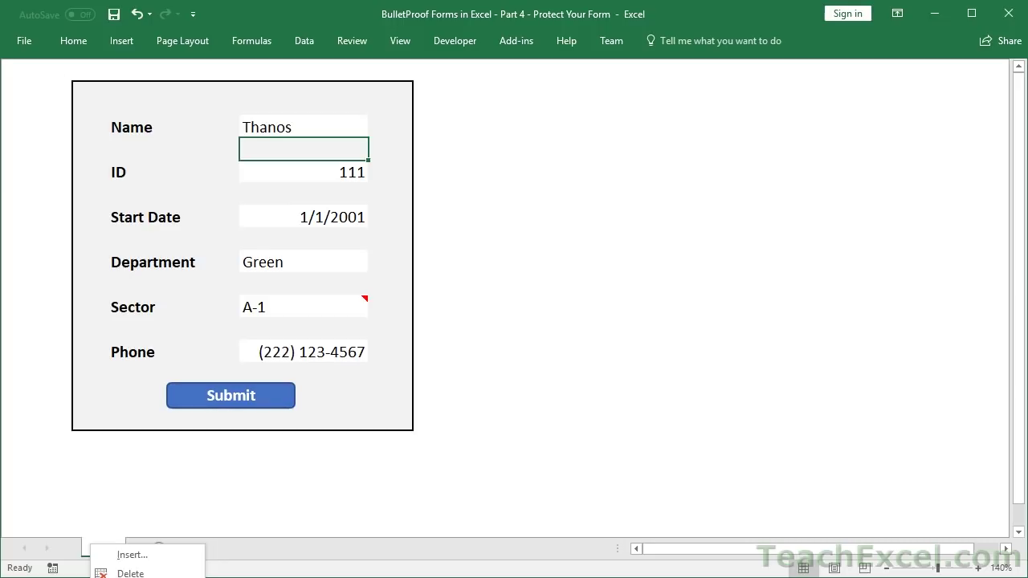
left_click(252, 554)
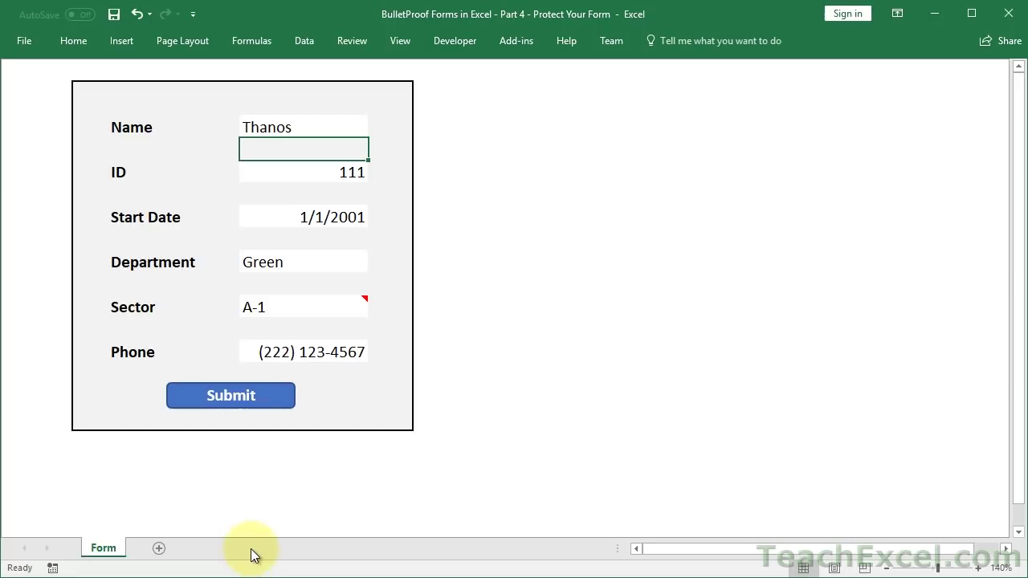
key("alt+F11")
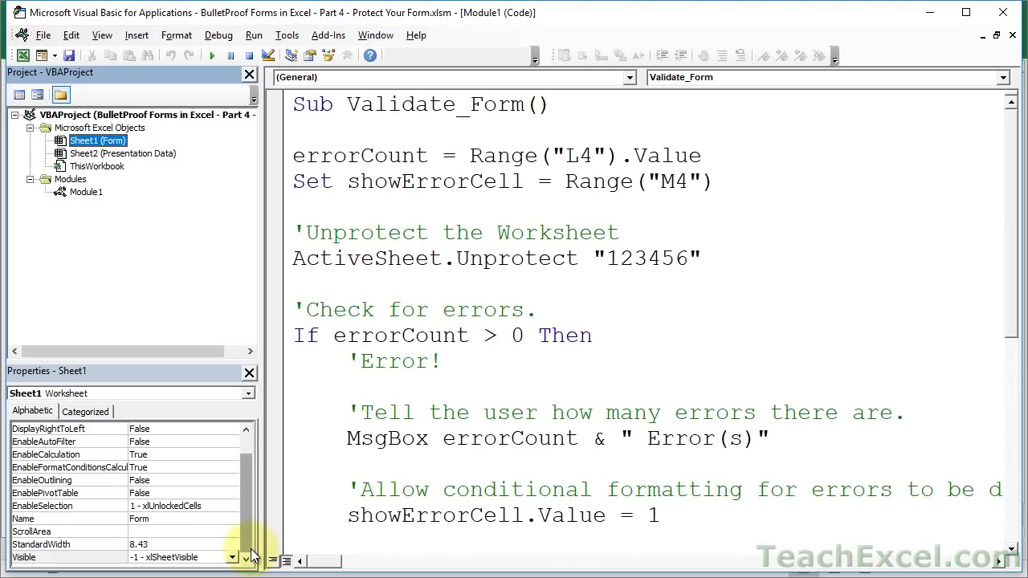
- Temporarily make Presentation Data visible and view it in Excel beside the Form sheet
left_click(153, 153)
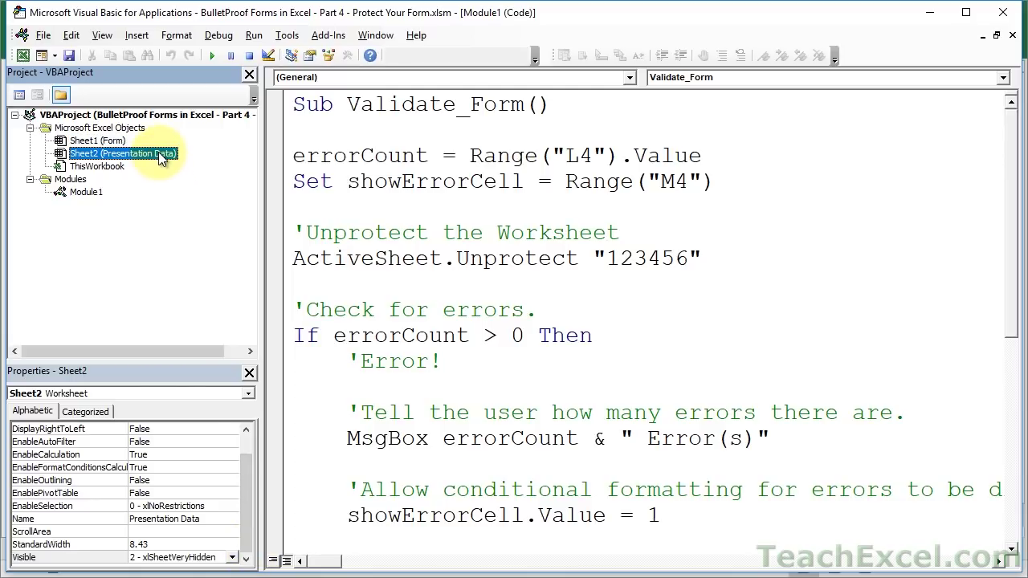
left_click(232, 557)
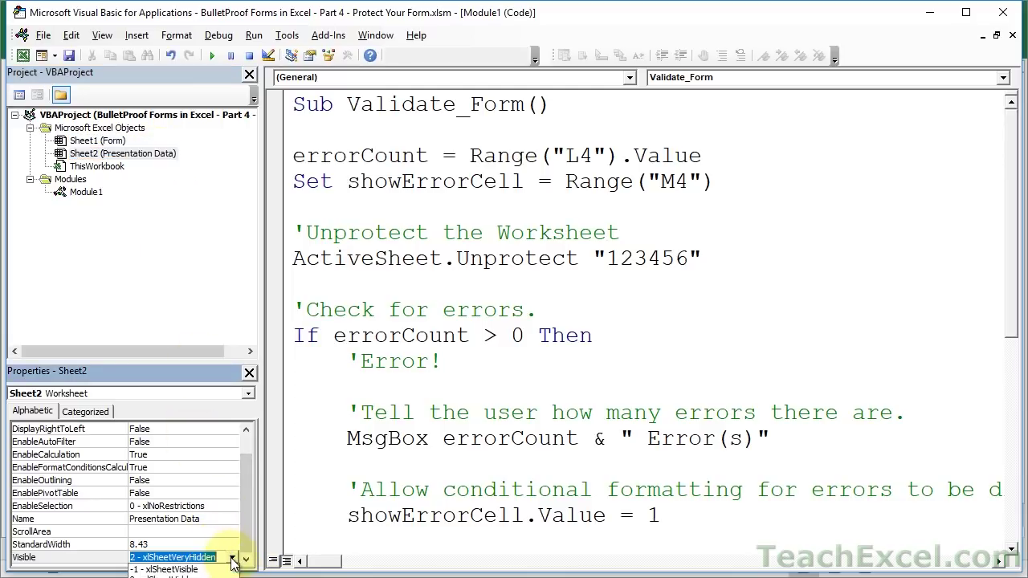
left_click(172, 569)
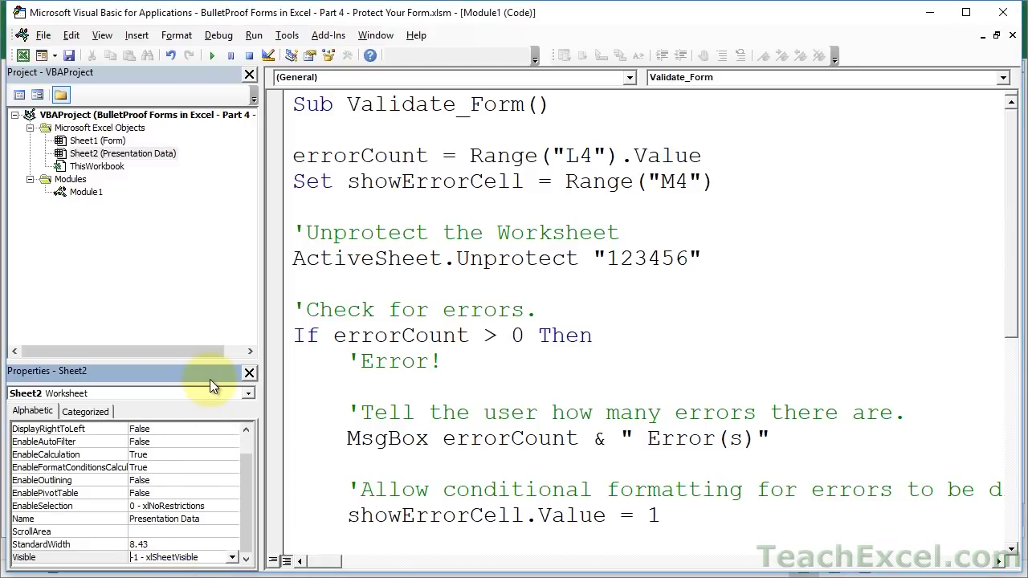
key("alt+F11")
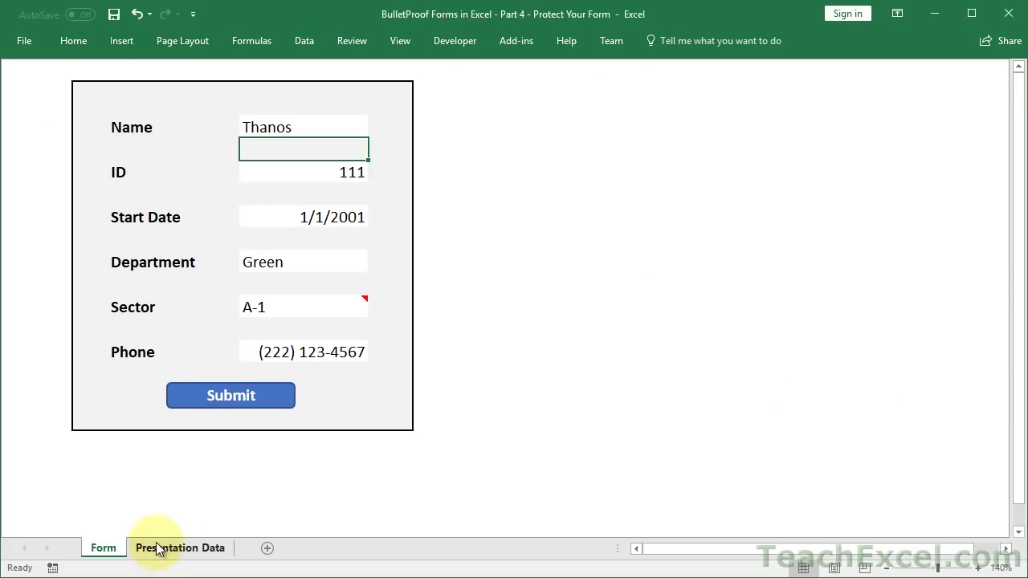
left_click(158, 550)
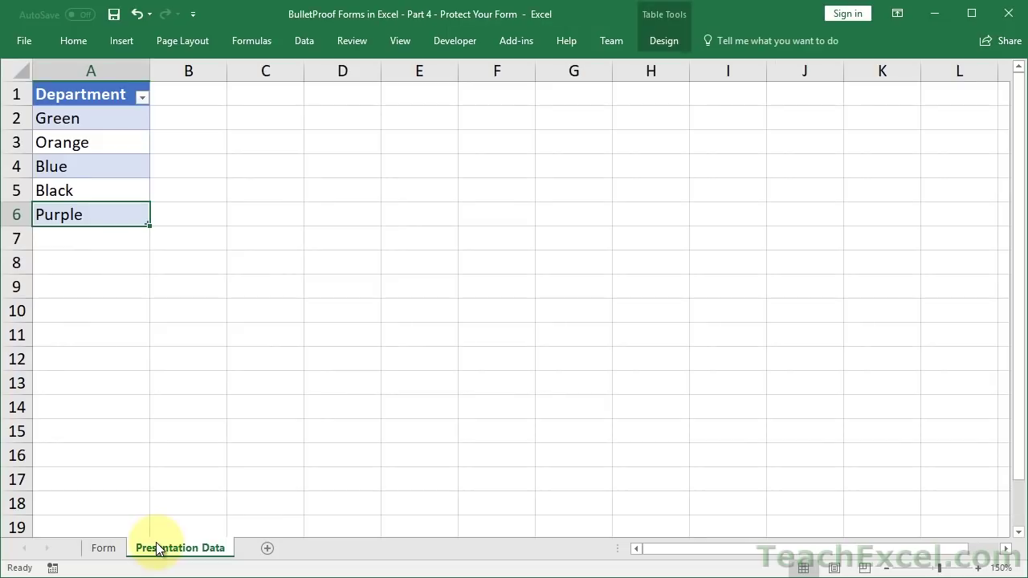
left_click(107, 552)
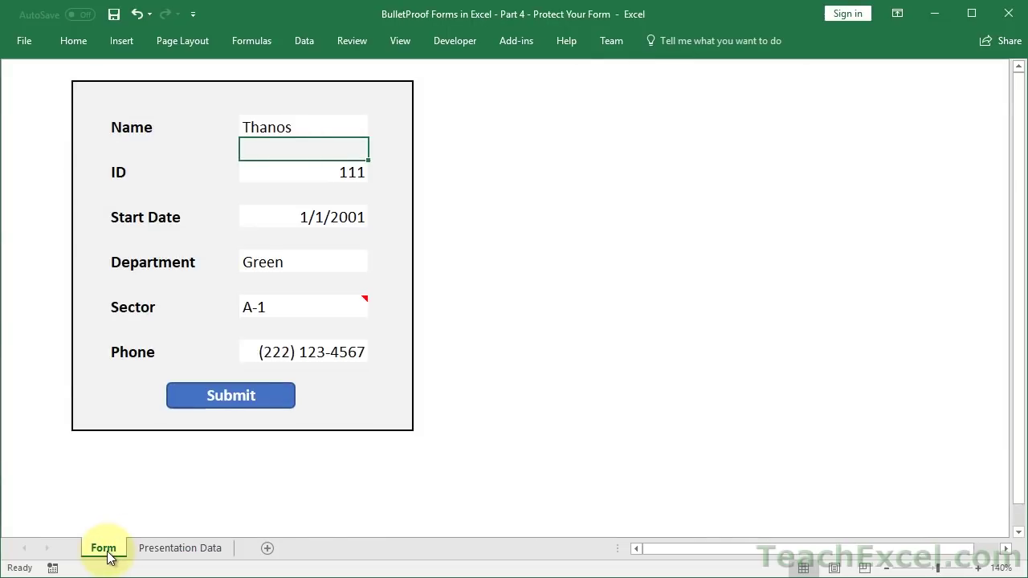
- Back in VBA, reopen Presentation Data's Visible options to check its setting
key("alt+F11")
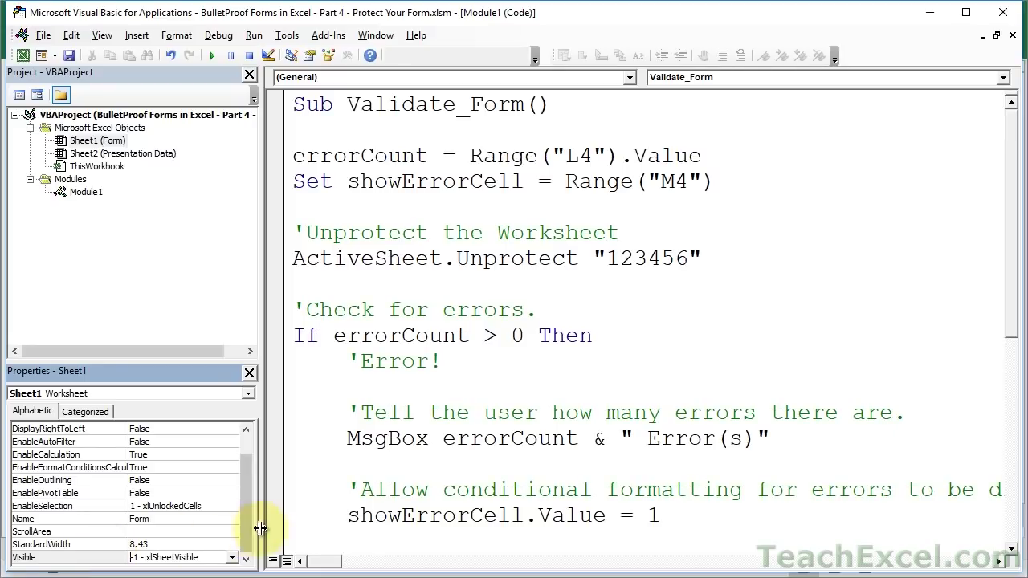
left_click(137, 154)
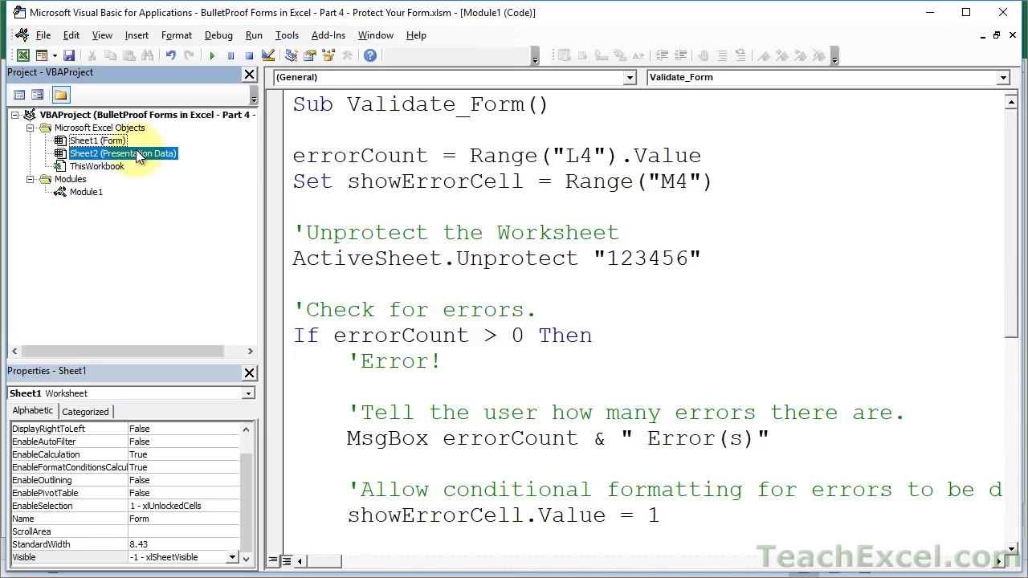
left_click(233, 558)
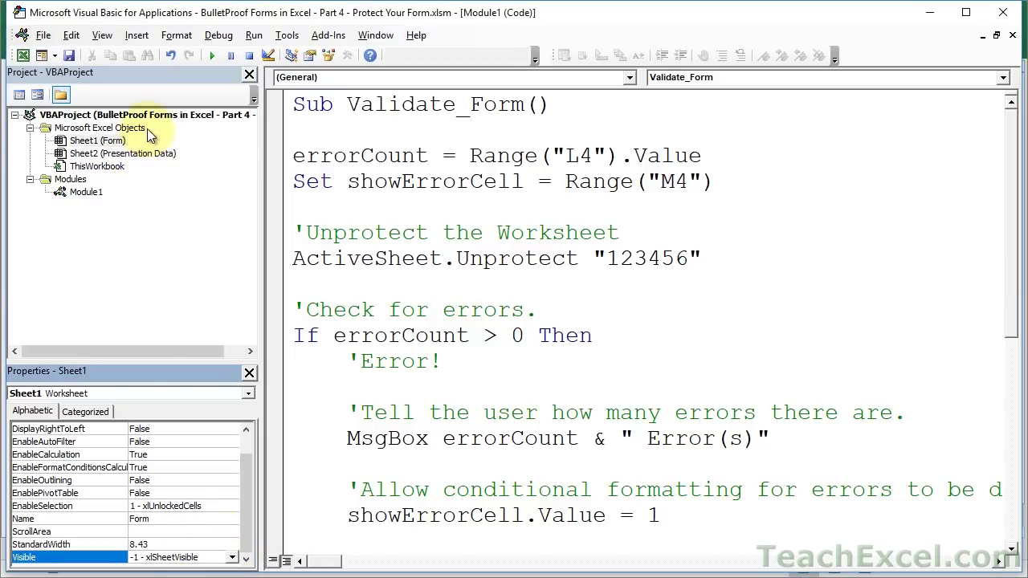
left_click(135, 153)
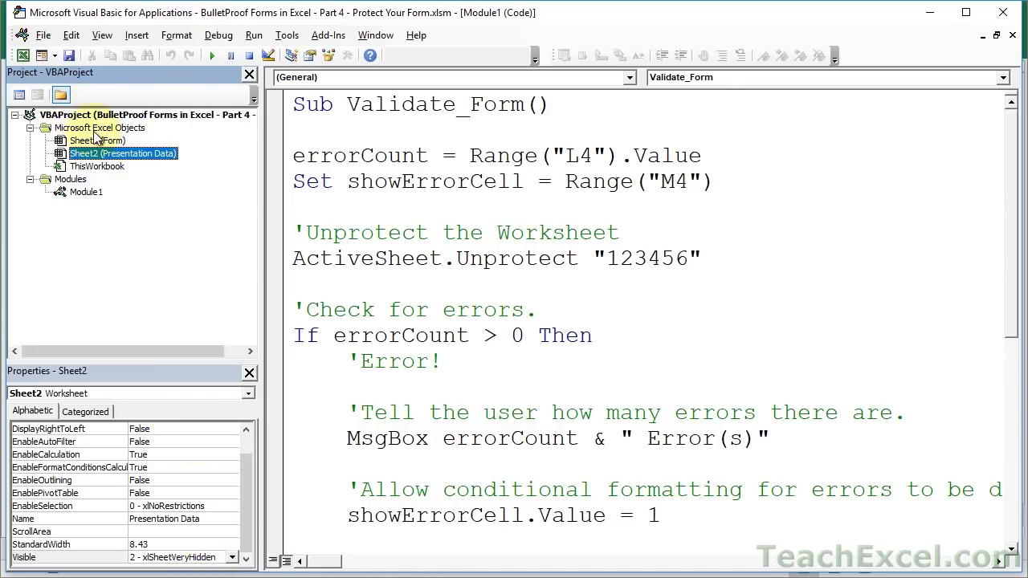
- Lock VBAProject for viewing in its Protection settings and set a project password
double_click(641, 260)
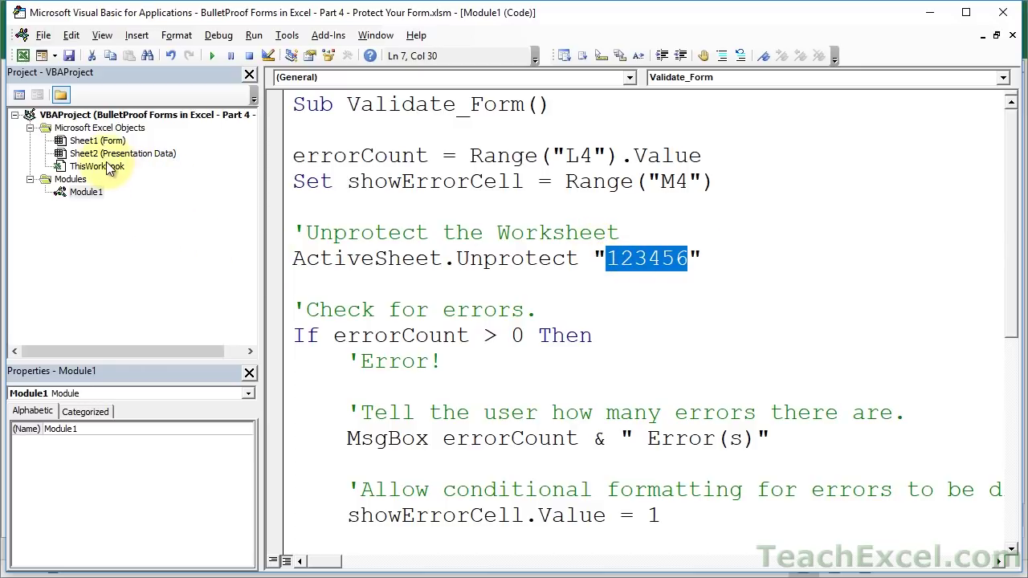
right_click(85, 117)
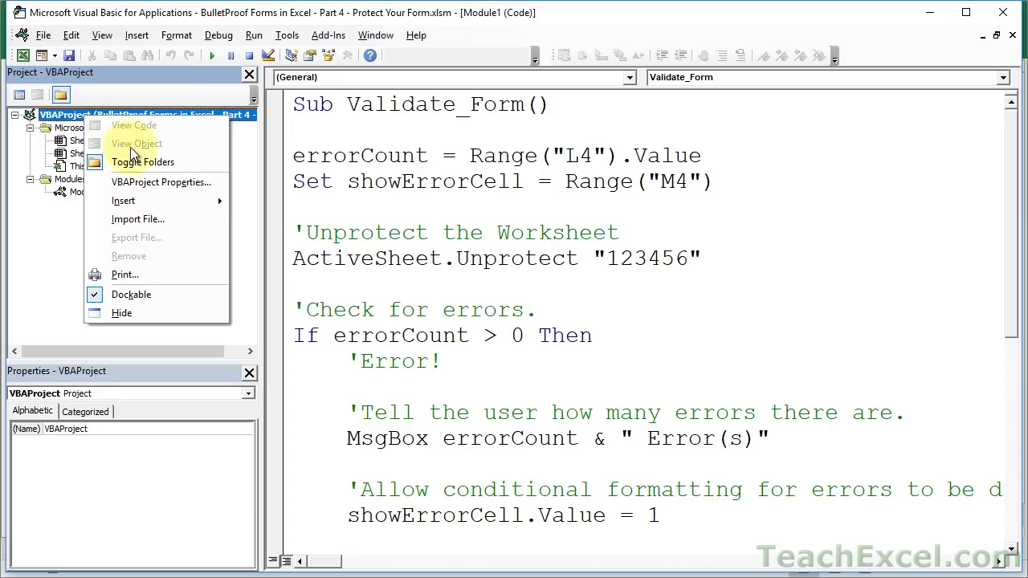
left_click(151, 185)
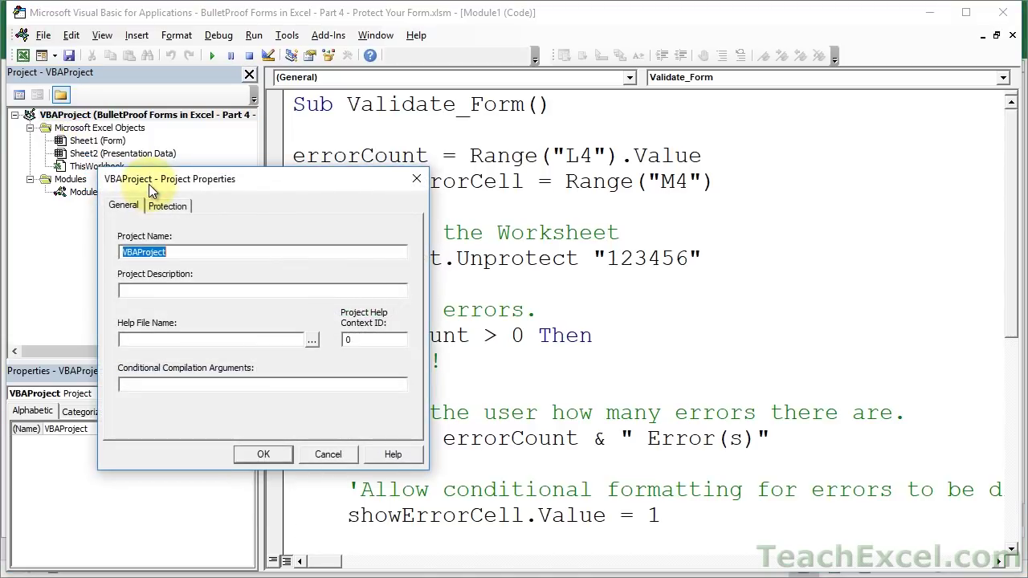
left_click(165, 205)
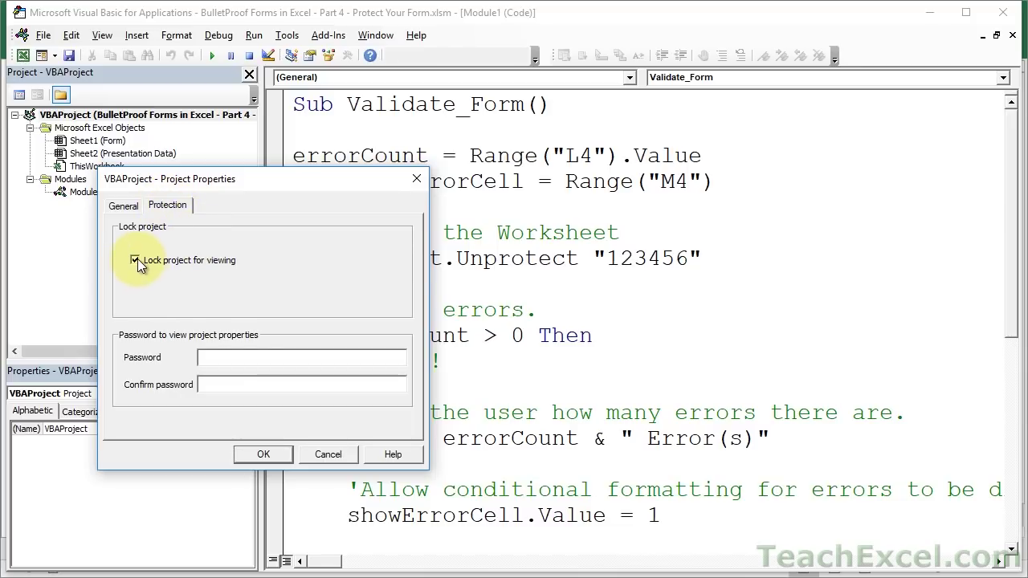
left_click(226, 357)
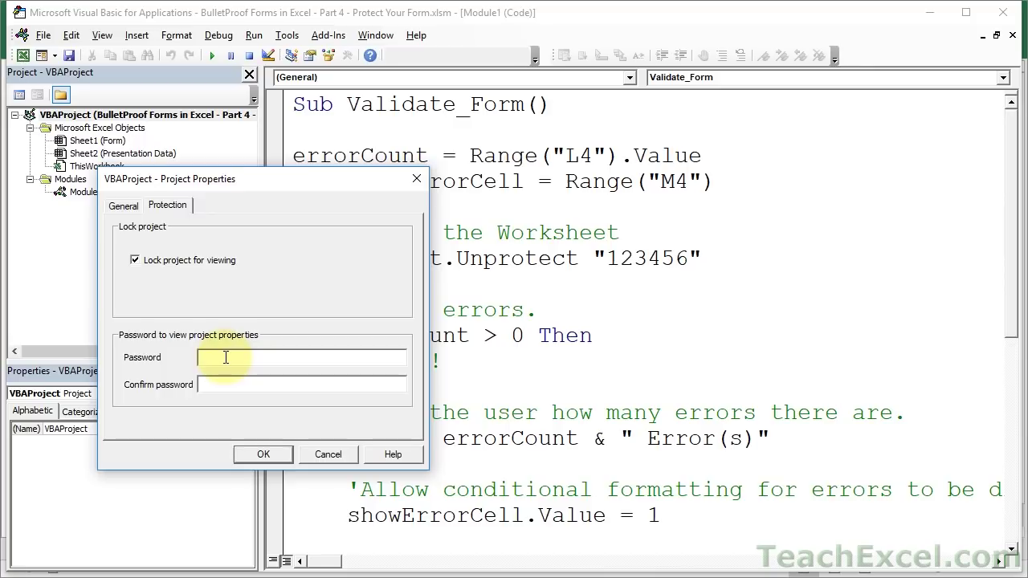
type("123456123456")
left_click(278, 455)
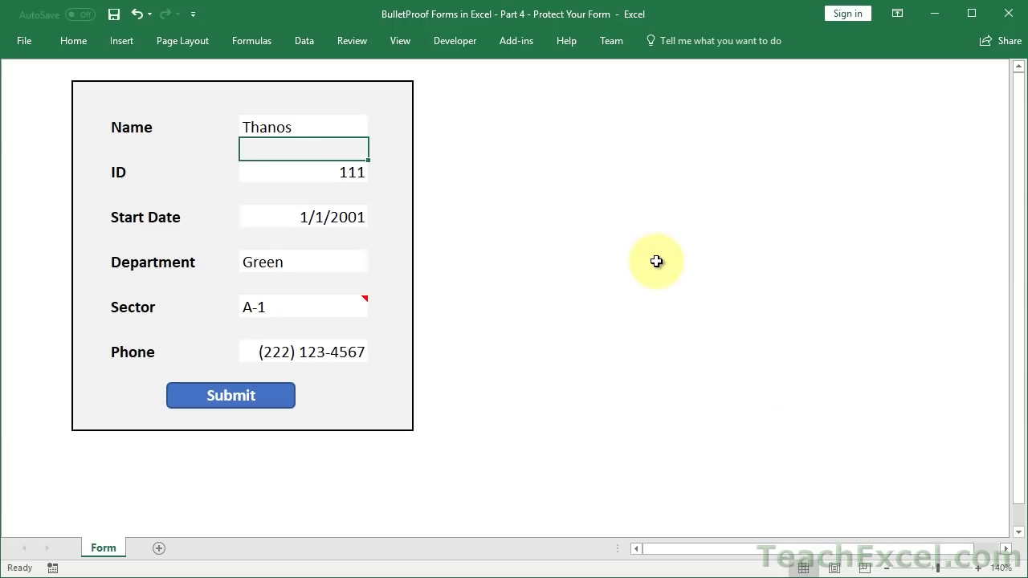
key("Up")
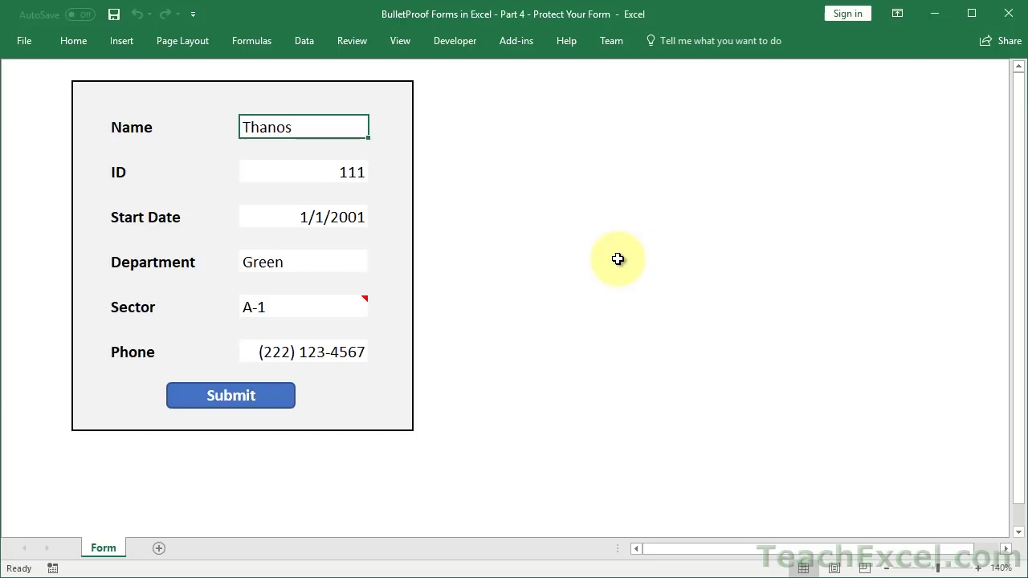
key("alt+F11")
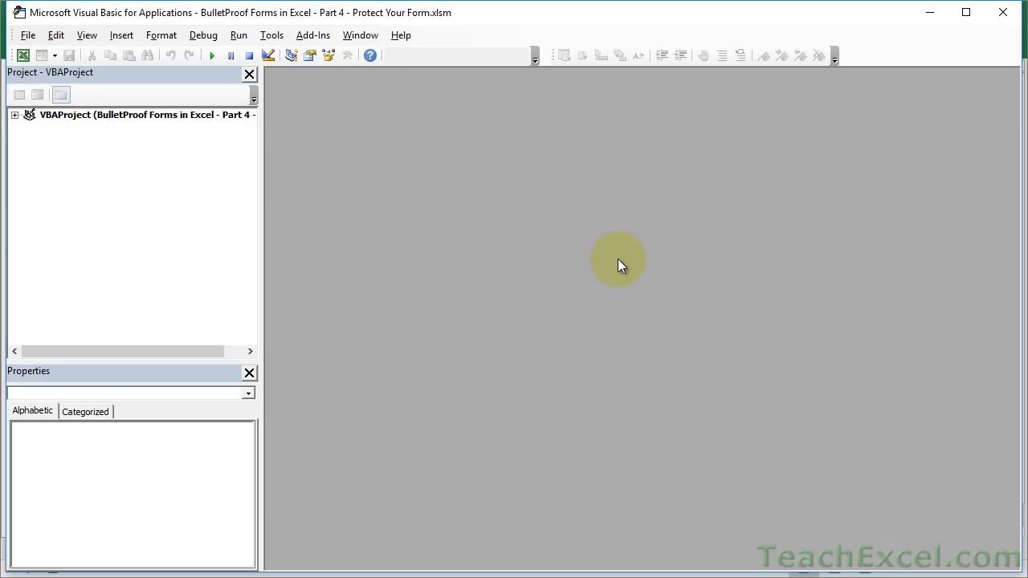
left_click(16, 117)
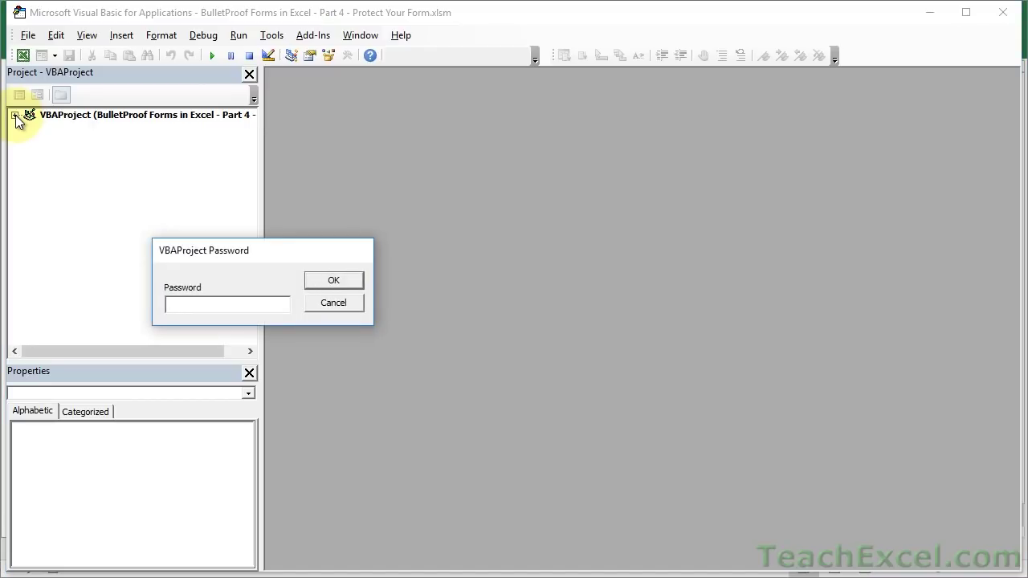
left_click(337, 308)
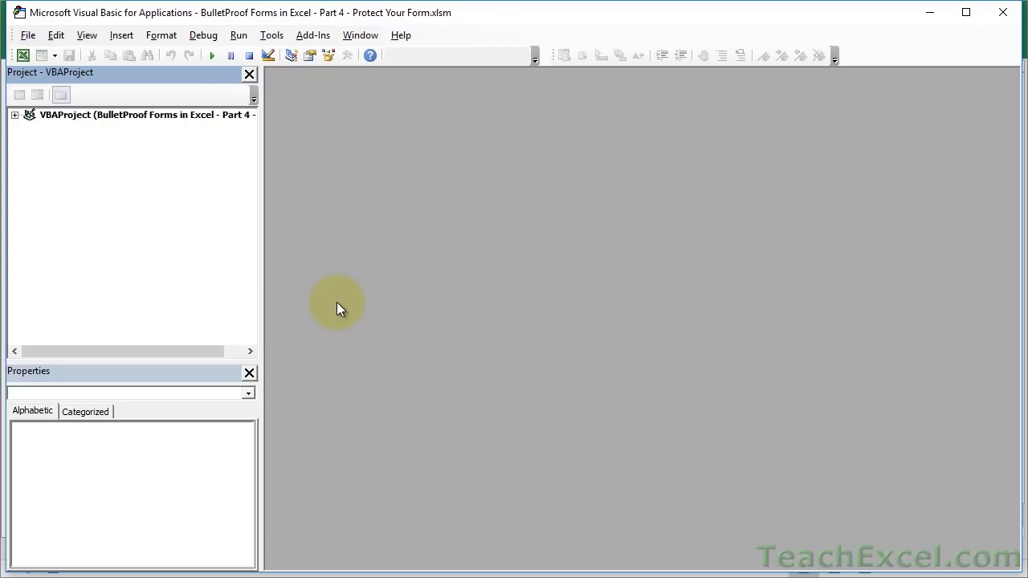
double_click(36, 117)
type("******")
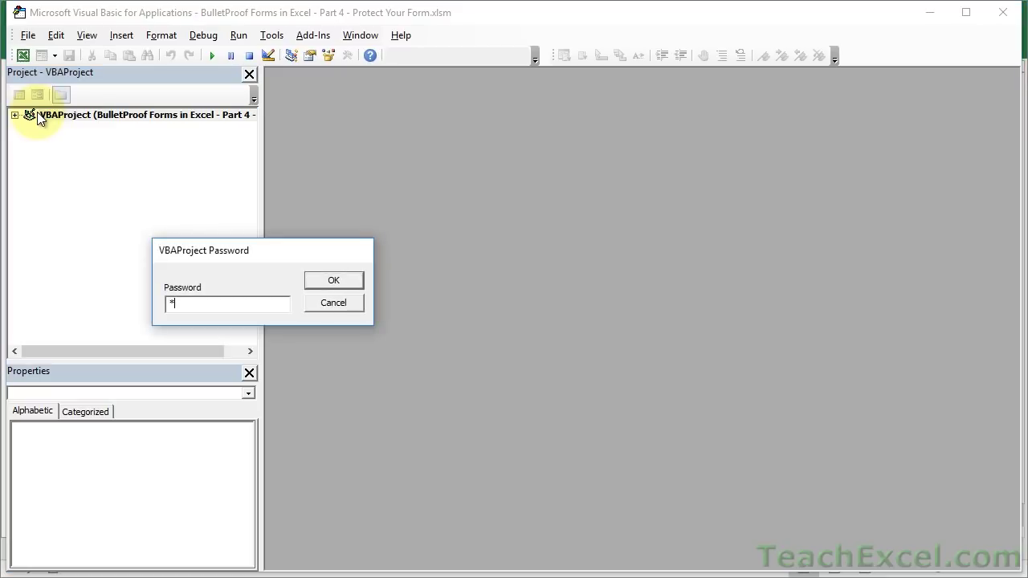
key("Return")
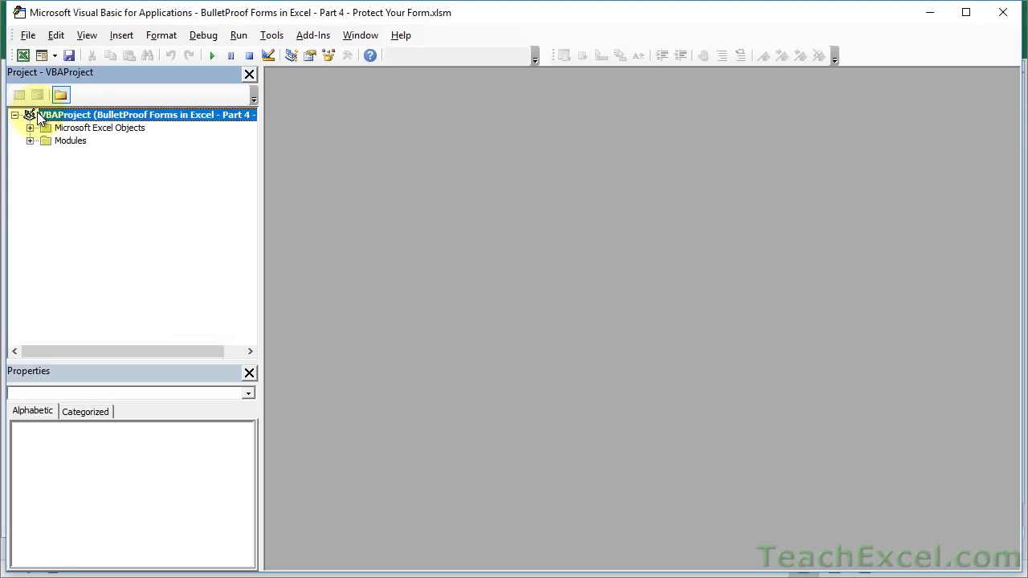
left_click(29, 140)
left_click(30, 127)
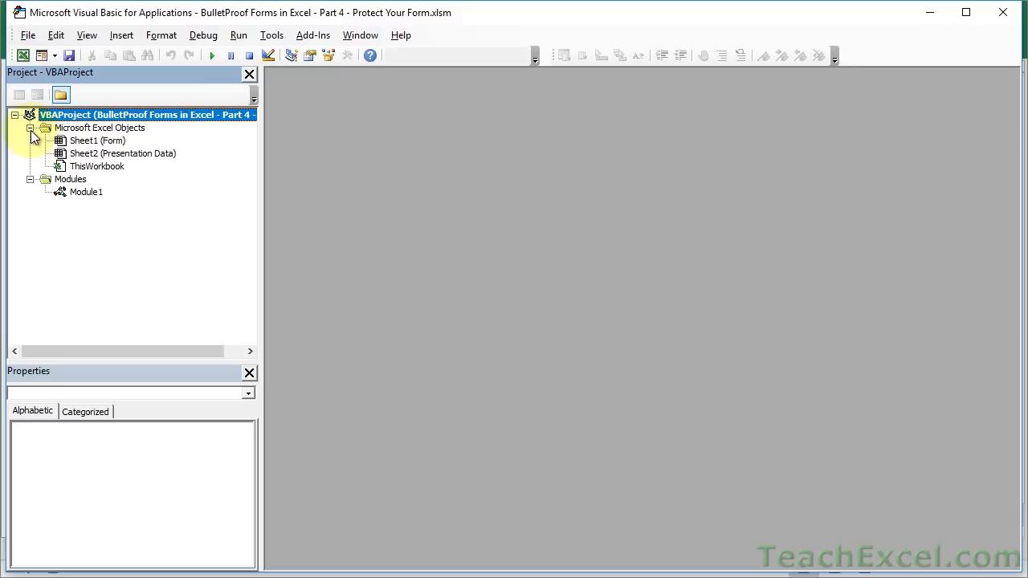
left_click(75, 194)
double_click(74, 193)
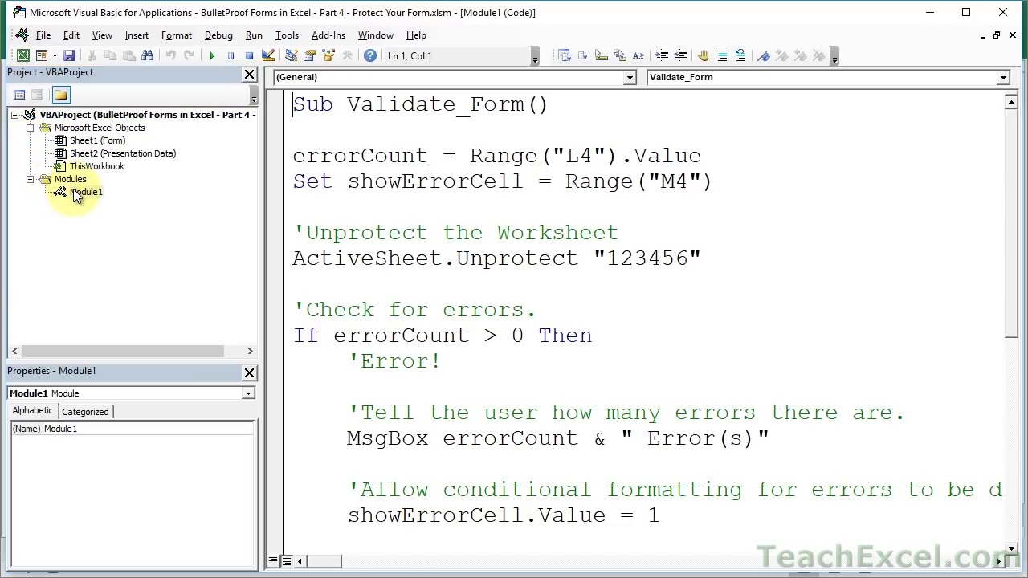
left_click(123, 154)
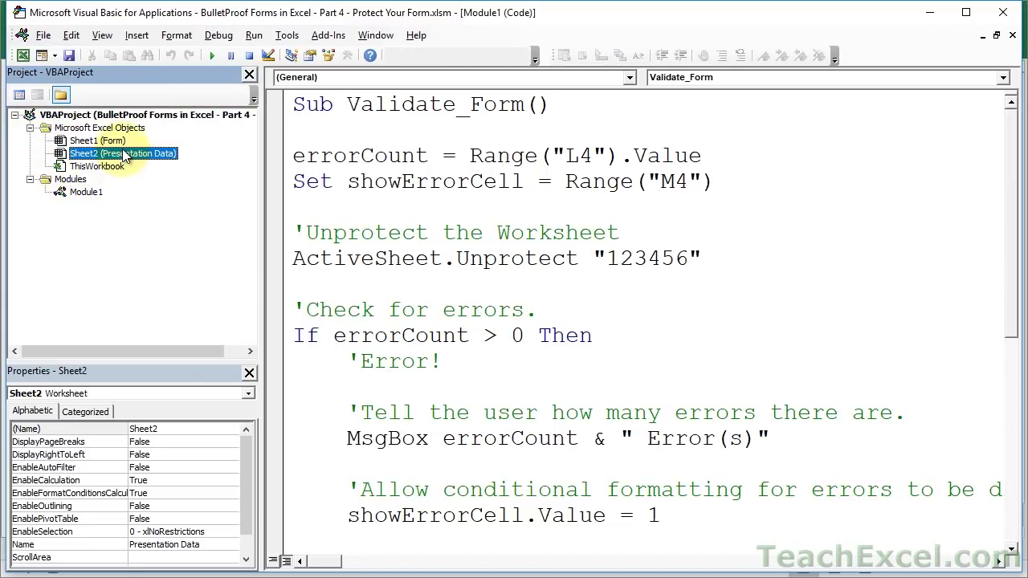
left_click(245, 451)
left_click_drag(245, 451, 248, 488)
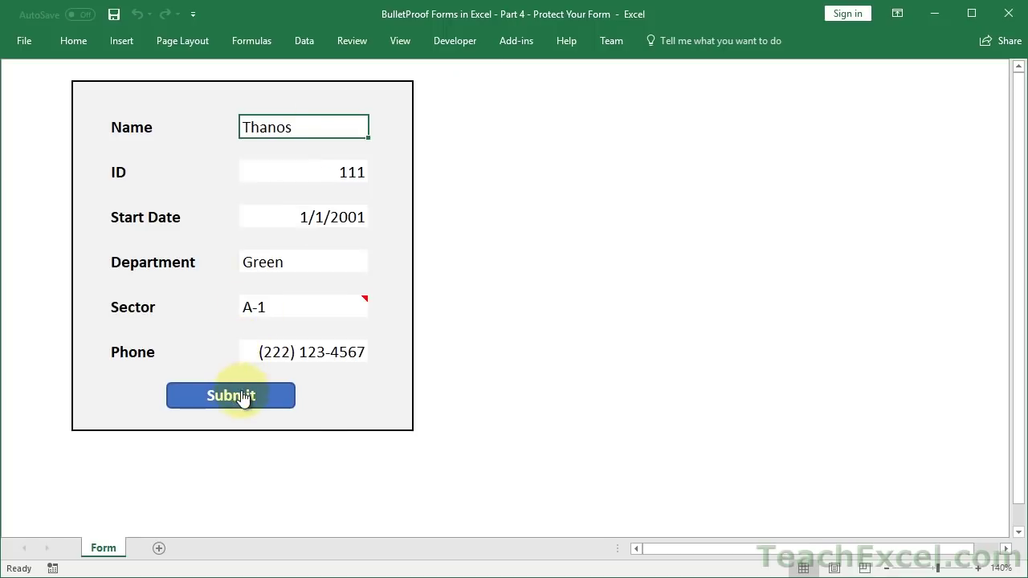
- Submit the completed form, then clear the ID and resubmit to trigger the error count
left_click(244, 397)
left_click(274, 465)
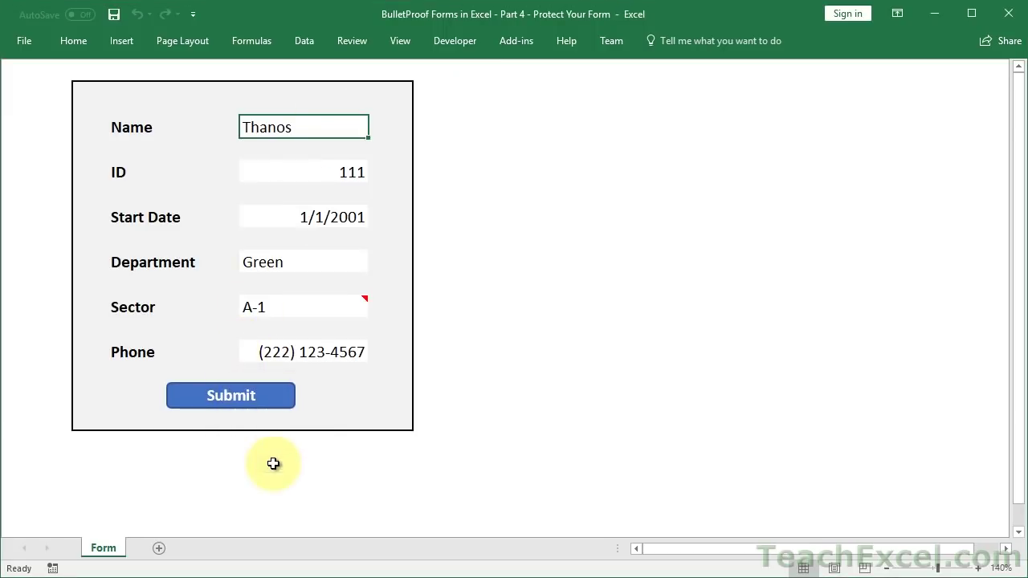
left_click(324, 172)
key("Delete")
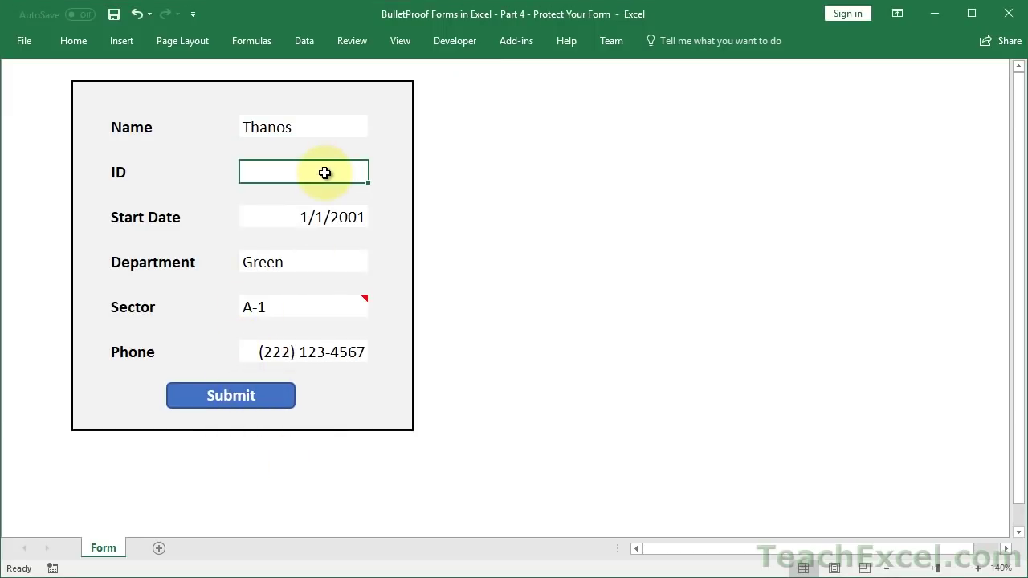
left_click(273, 395)
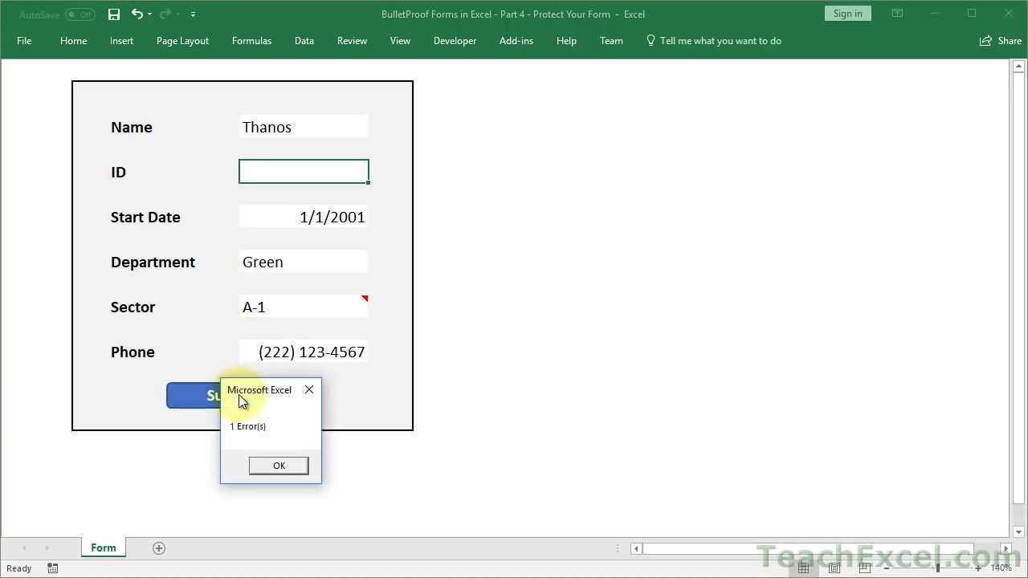
left_click(278, 465)
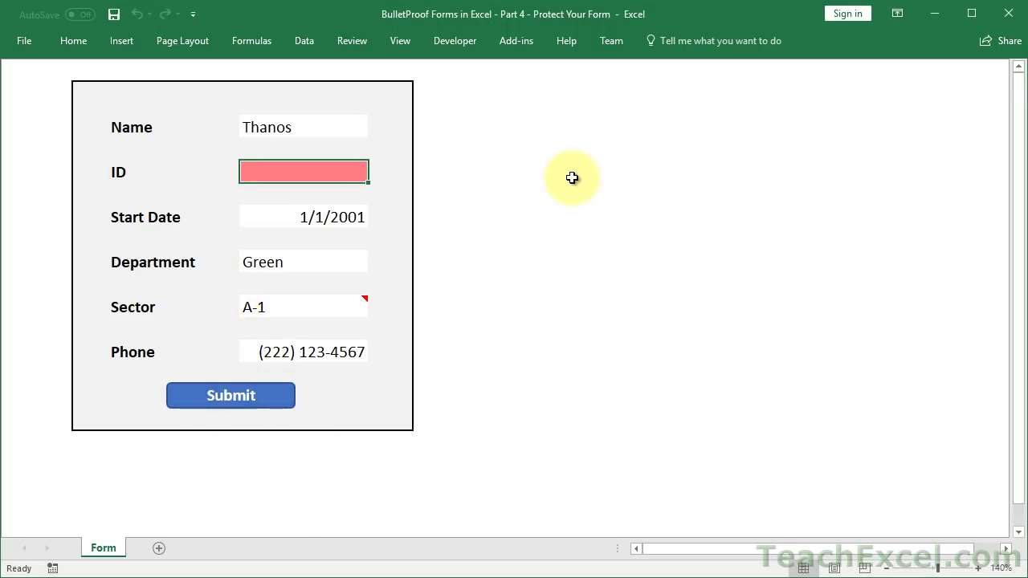
- Shorten the Start Date's year by one digit and cancel the rejected entry
left_click(319, 216)
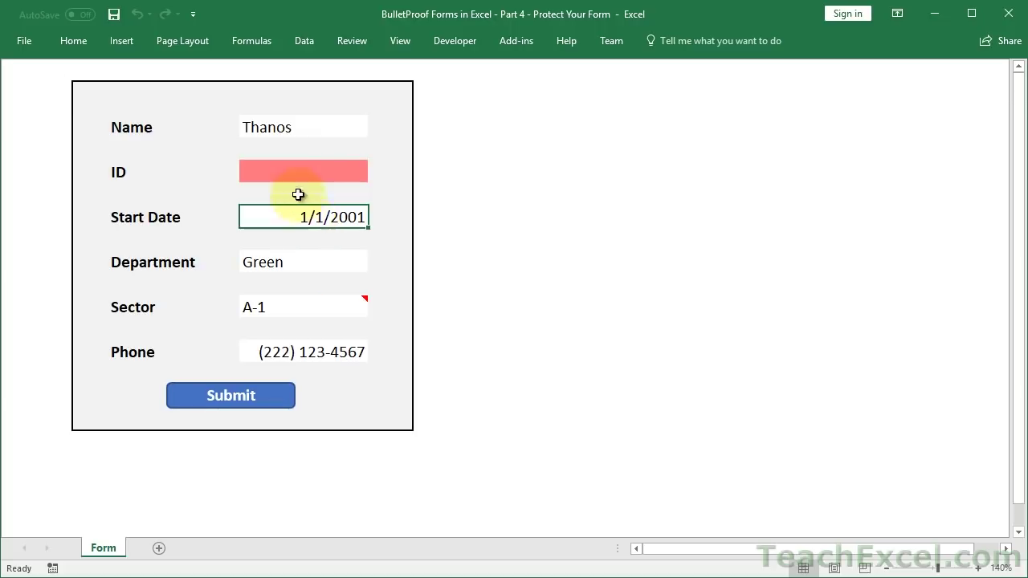
left_click(284, 129)
key("Tab")
key("Tab")
key("Tab")
key("Tab")
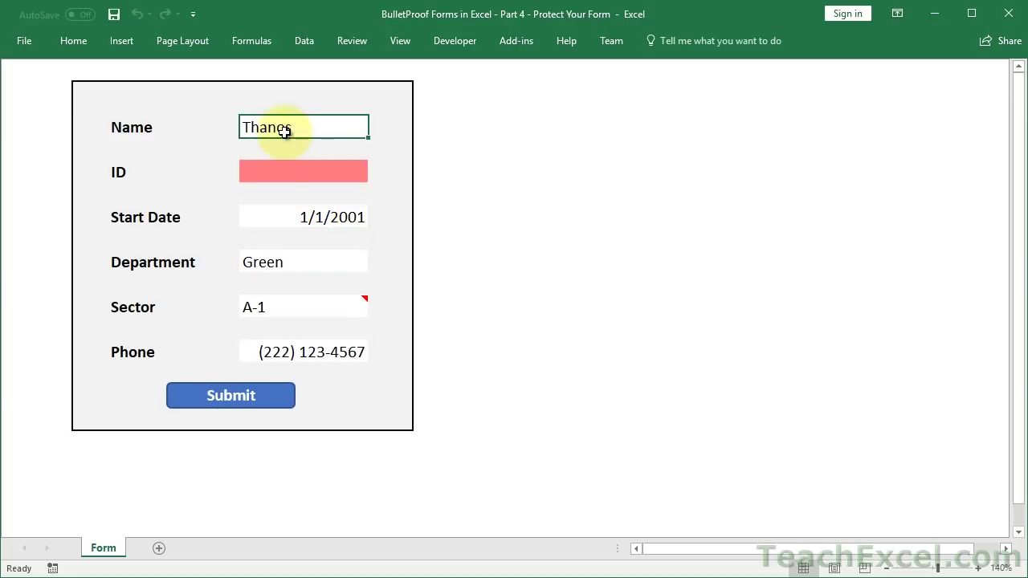
mouse_move(336, 307)
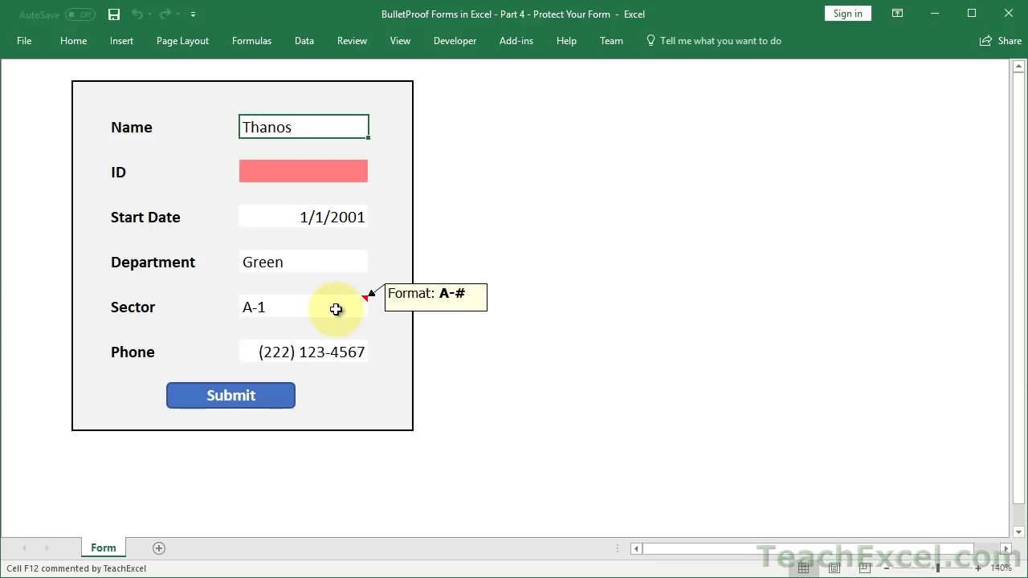
left_click(327, 216)
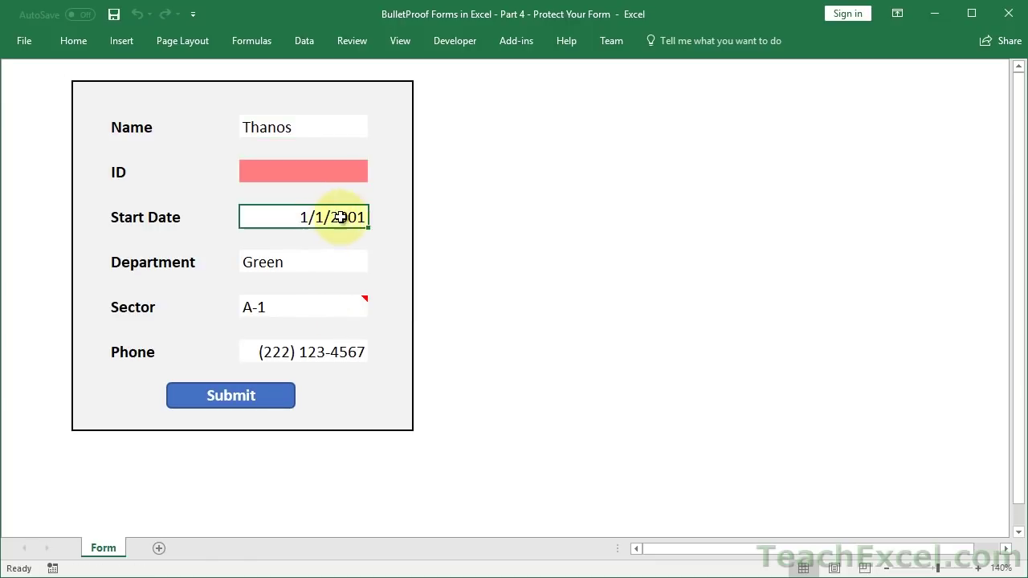
double_click(359, 215)
key("BackSpace")
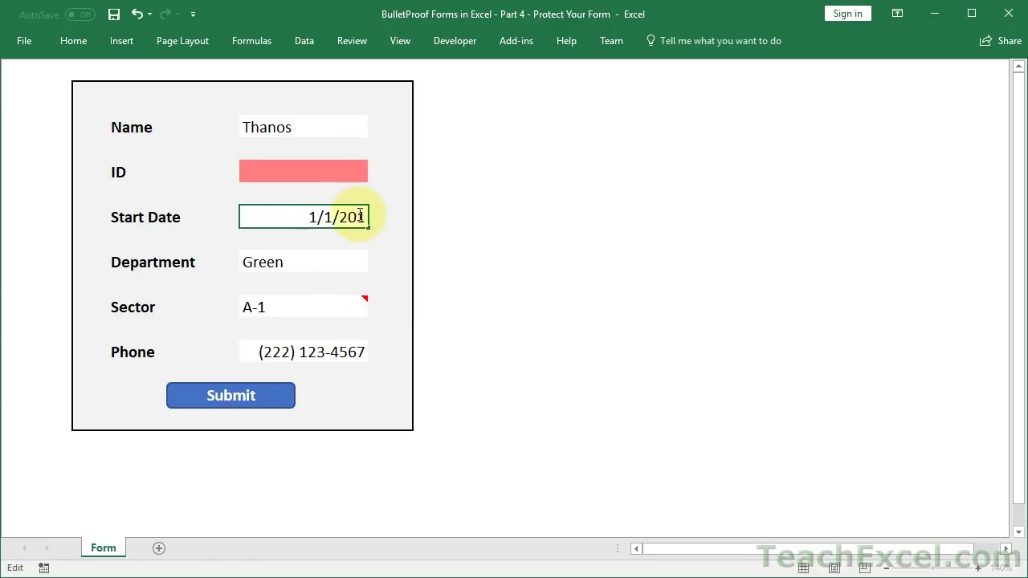
key("Return")
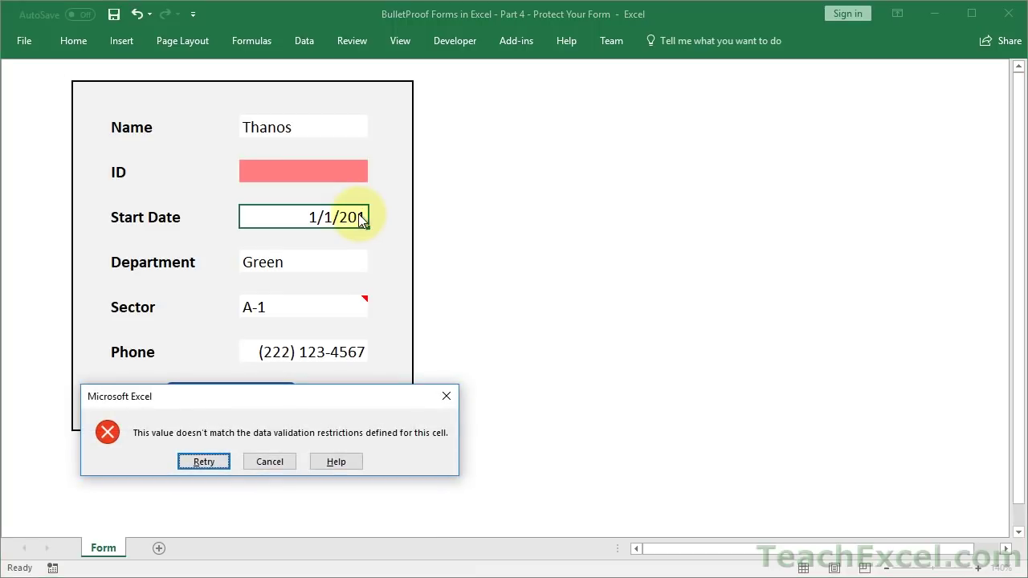
left_click(446, 396)
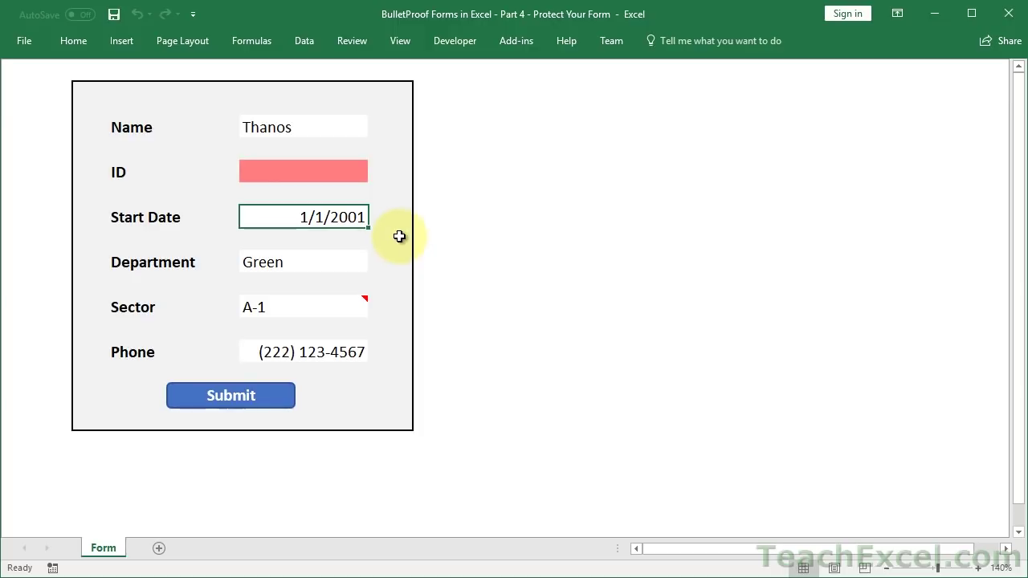